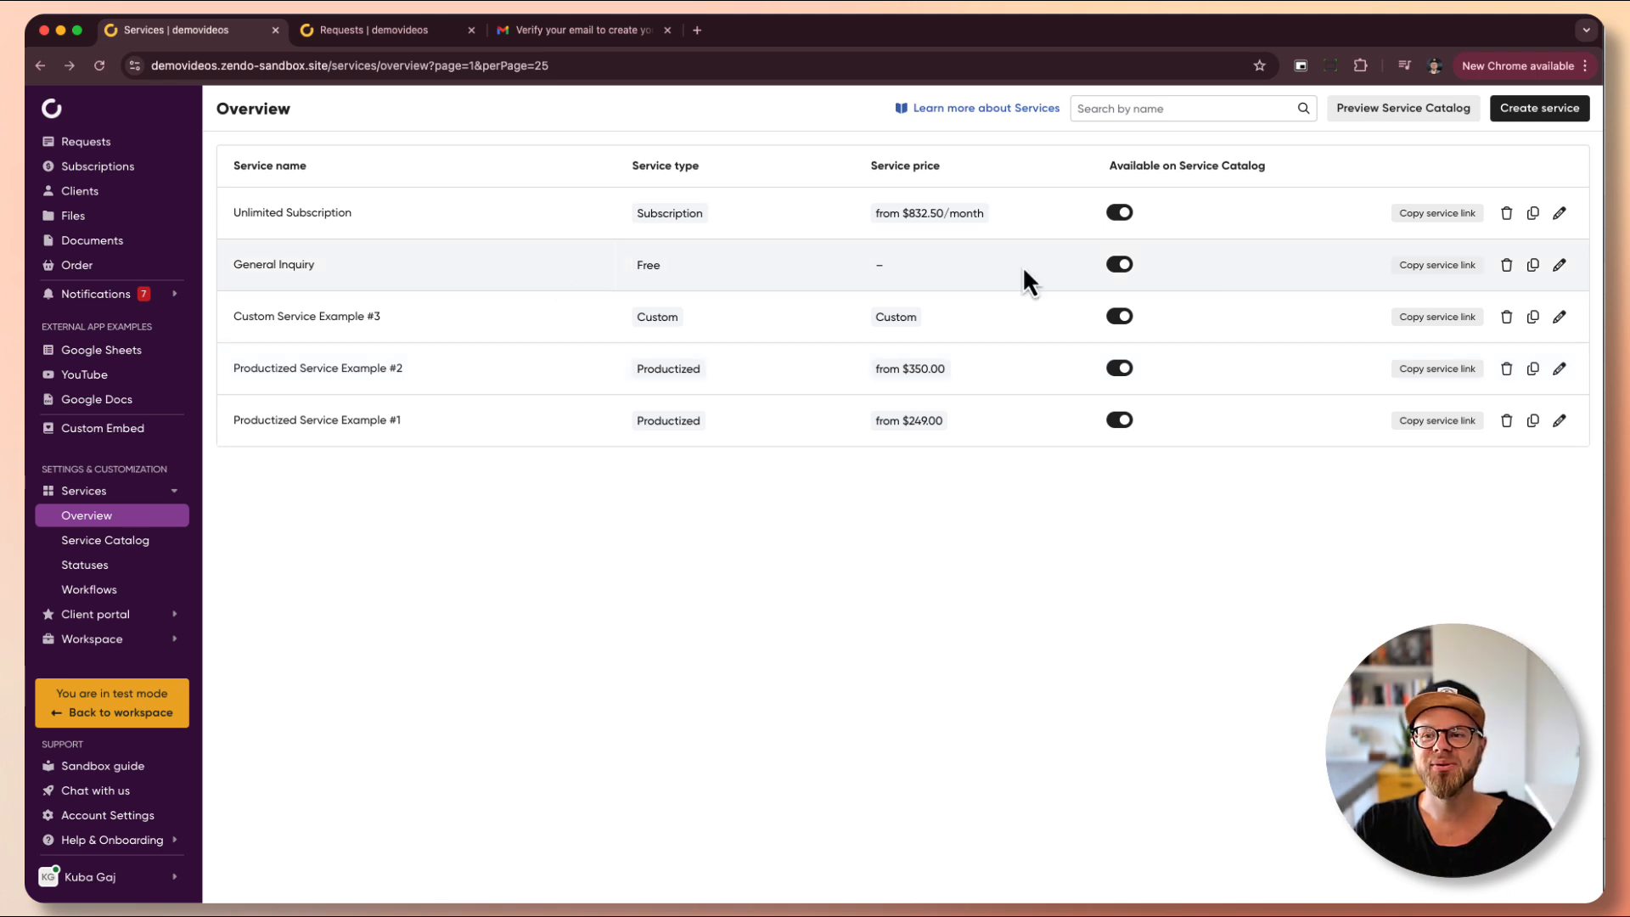
# - Check the workflow choices offered for a new Productized service, and open the list of all workflows
pyautogui.click(1529, 112)
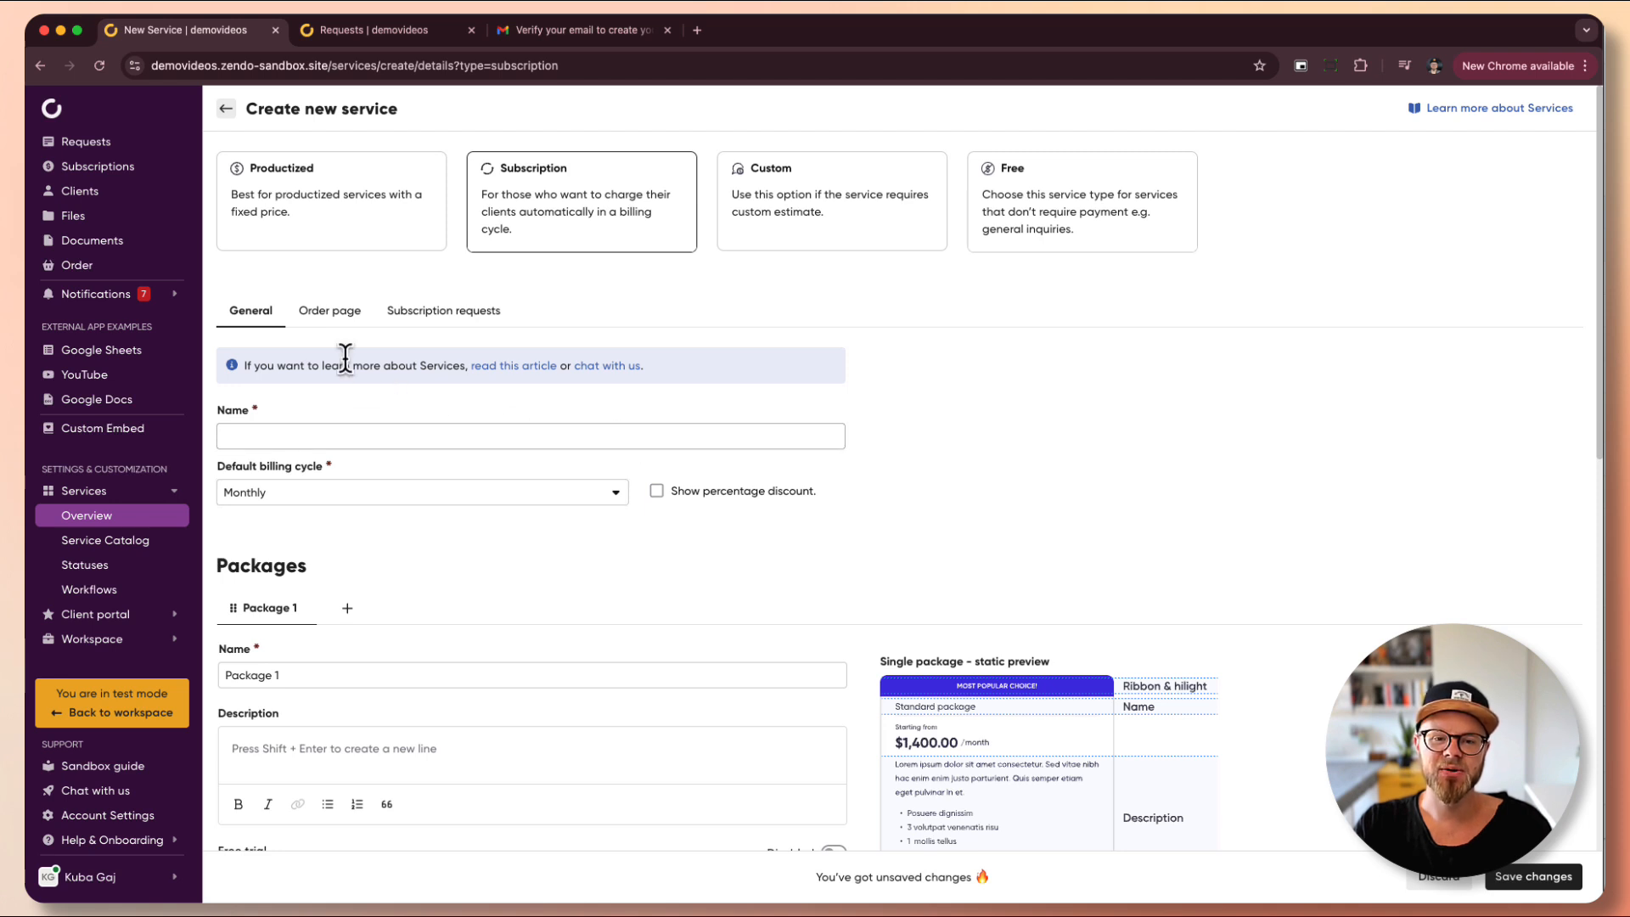
pyautogui.click(329, 230)
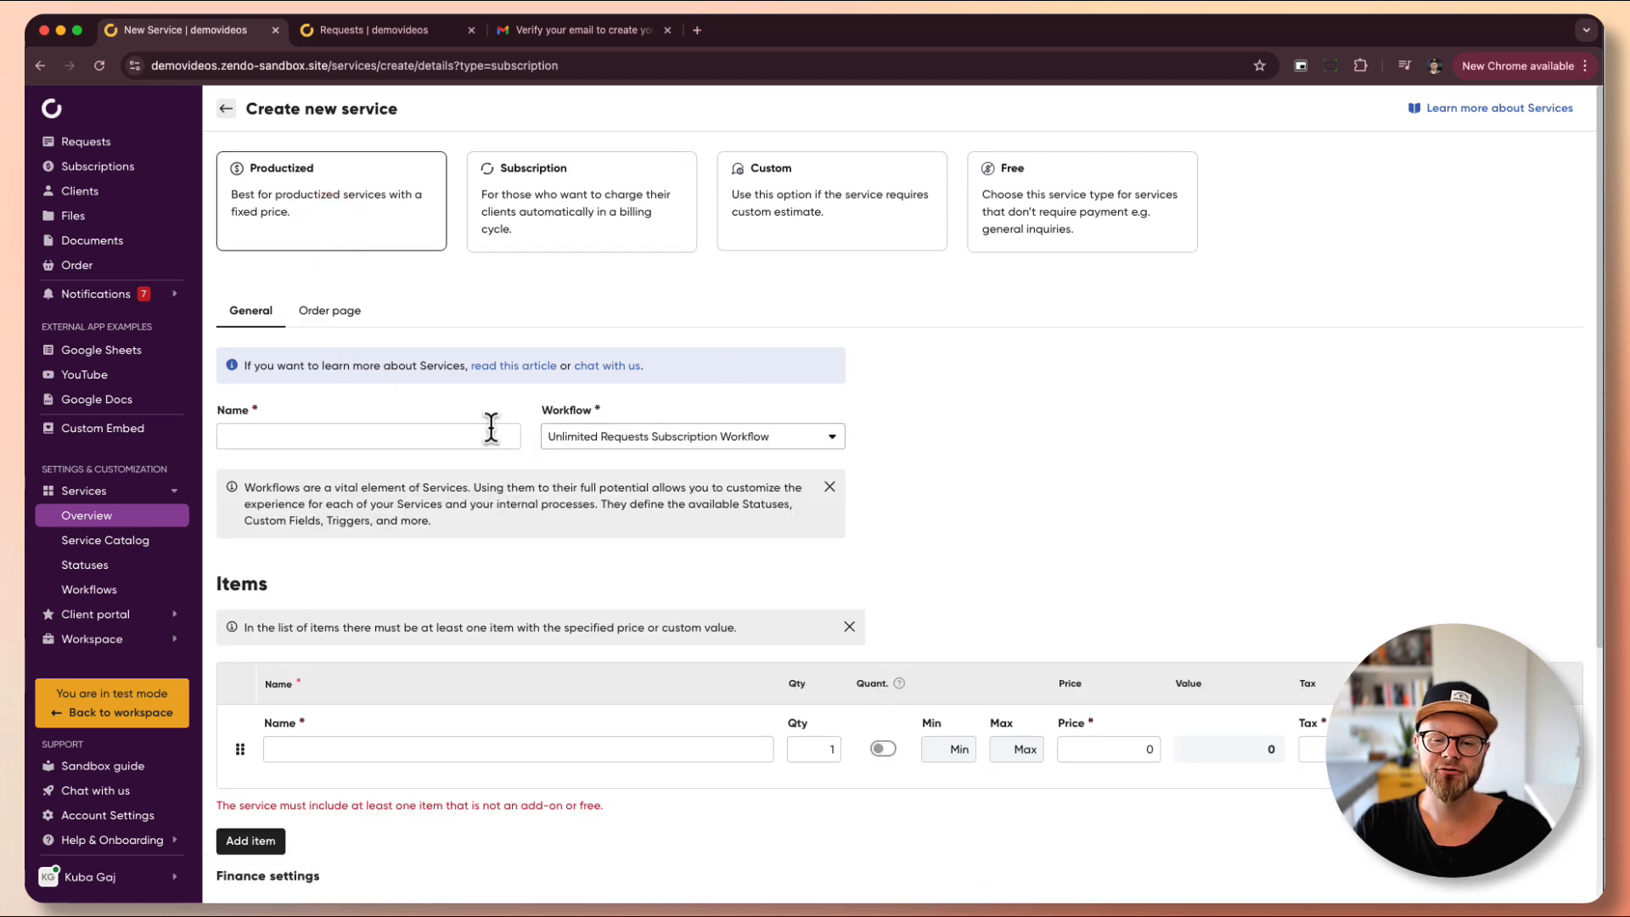
pyautogui.click(775, 437)
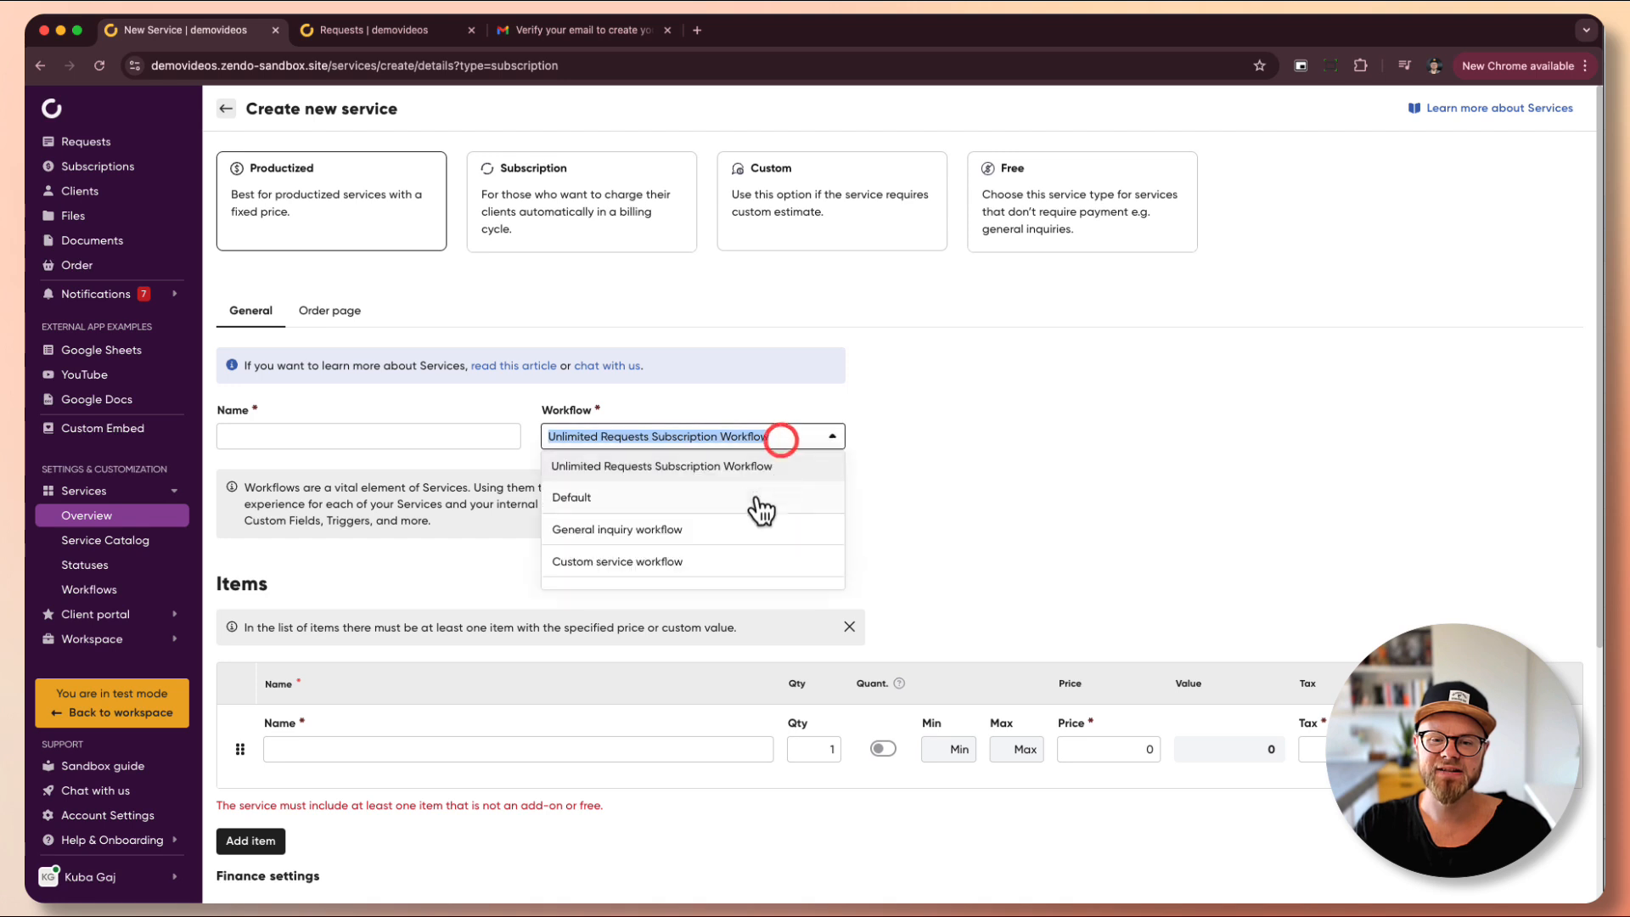
pyautogui.scroll(-1, 718, 541)
pyautogui.scroll(1, 718, 541)
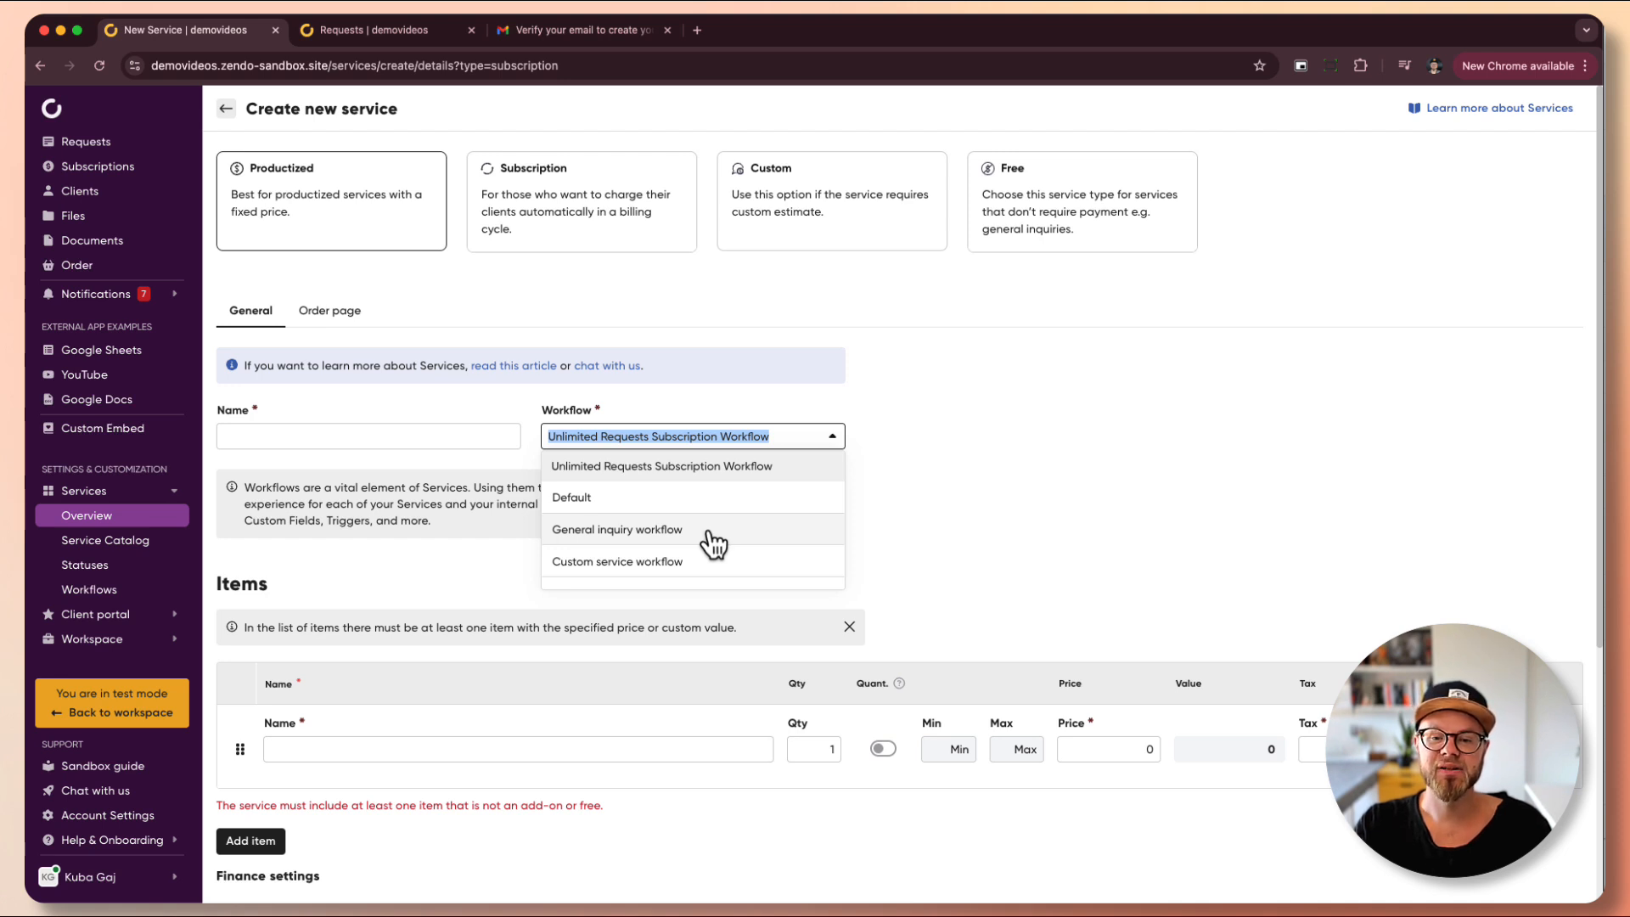
pyautogui.click(832, 436)
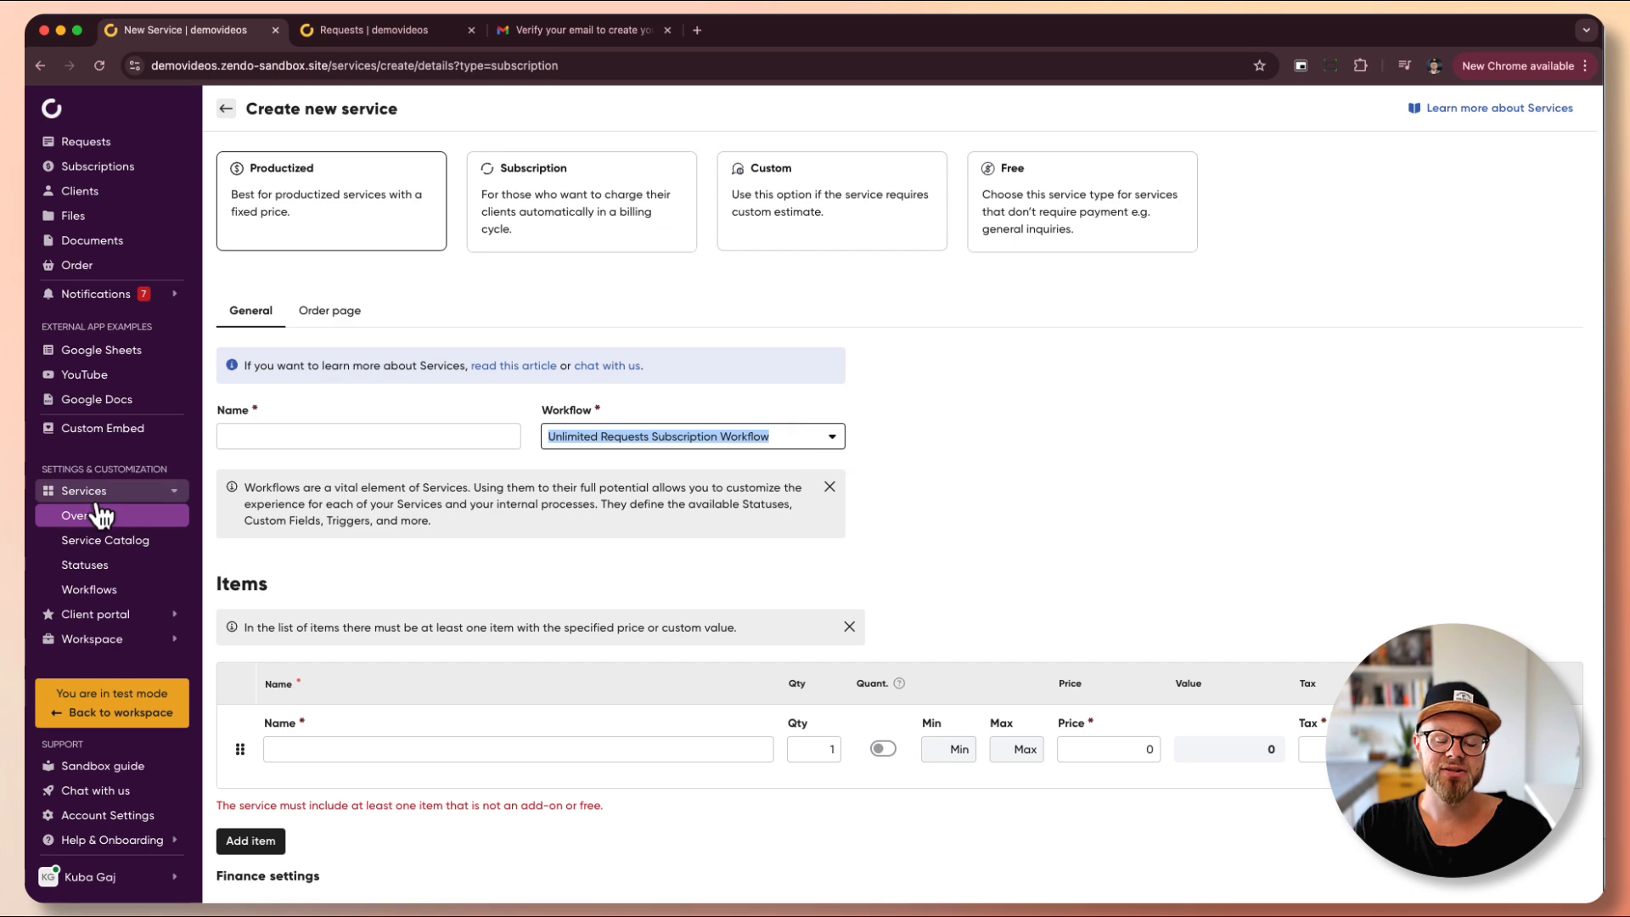
pyautogui.click(93, 592)
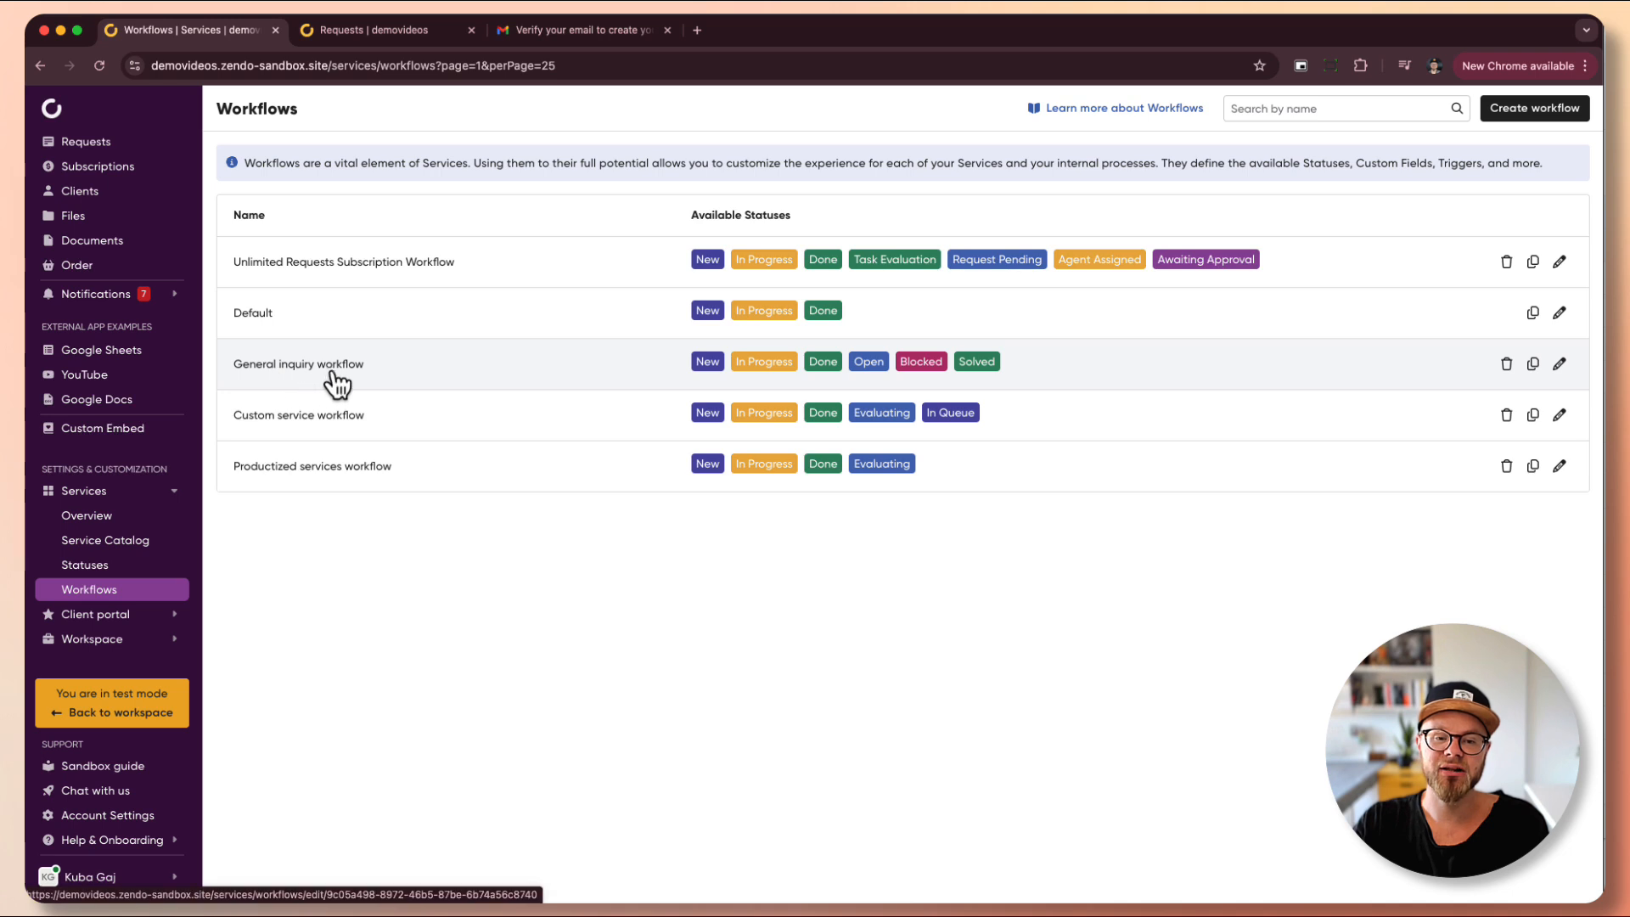
# - Open the service statuses and start a new status named Test
pyautogui.click(105, 566)
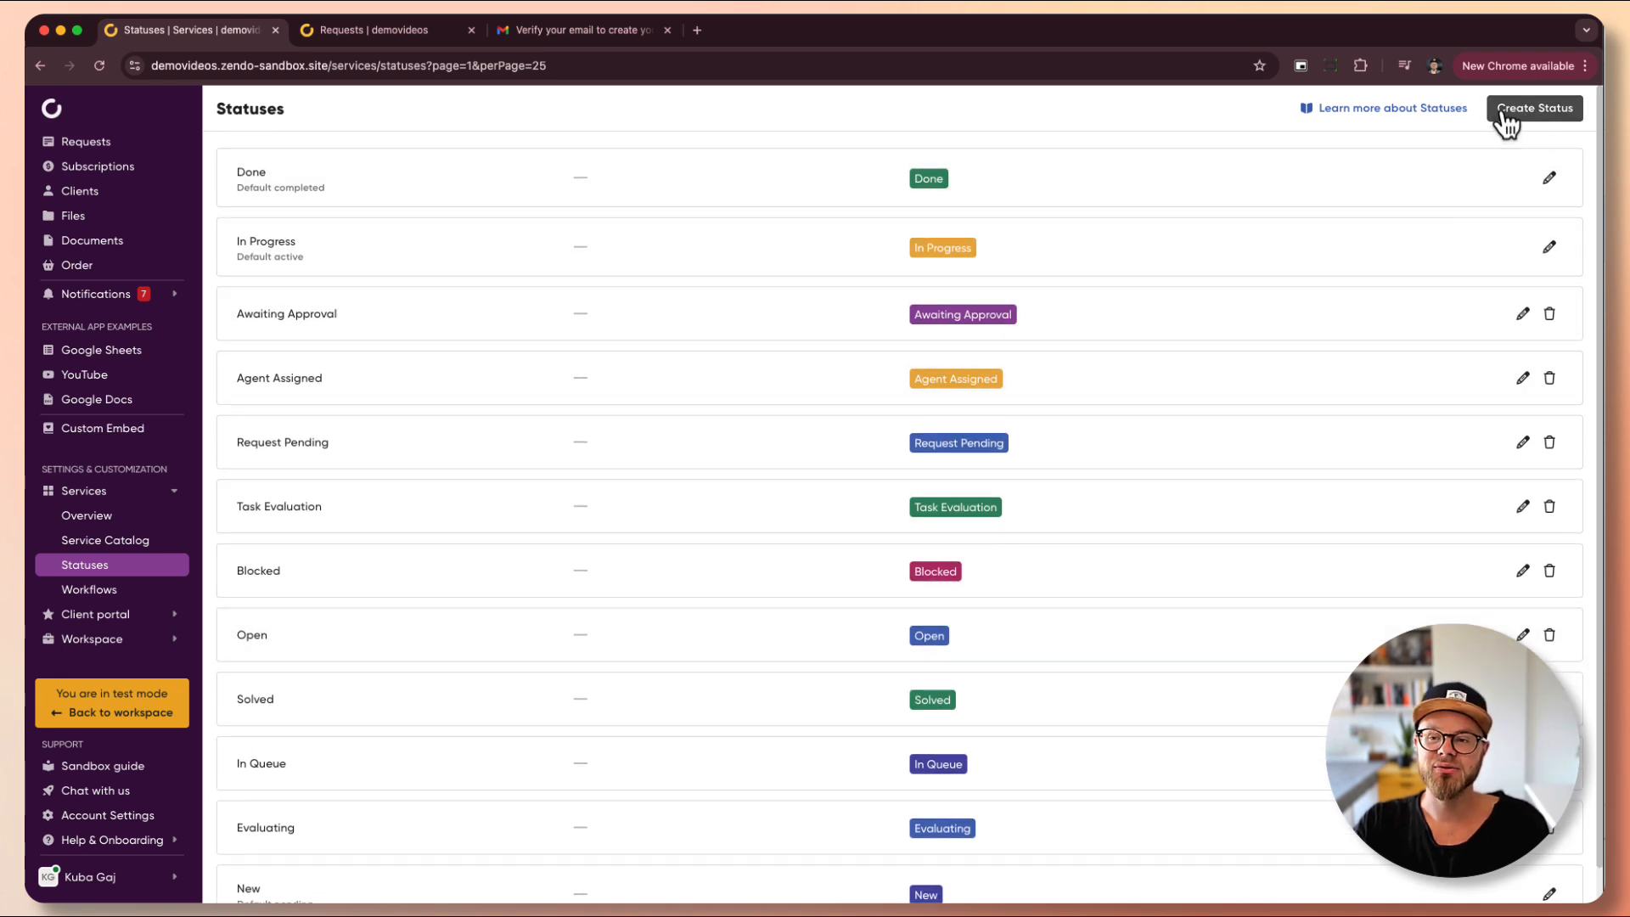
pyautogui.click(1503, 110)
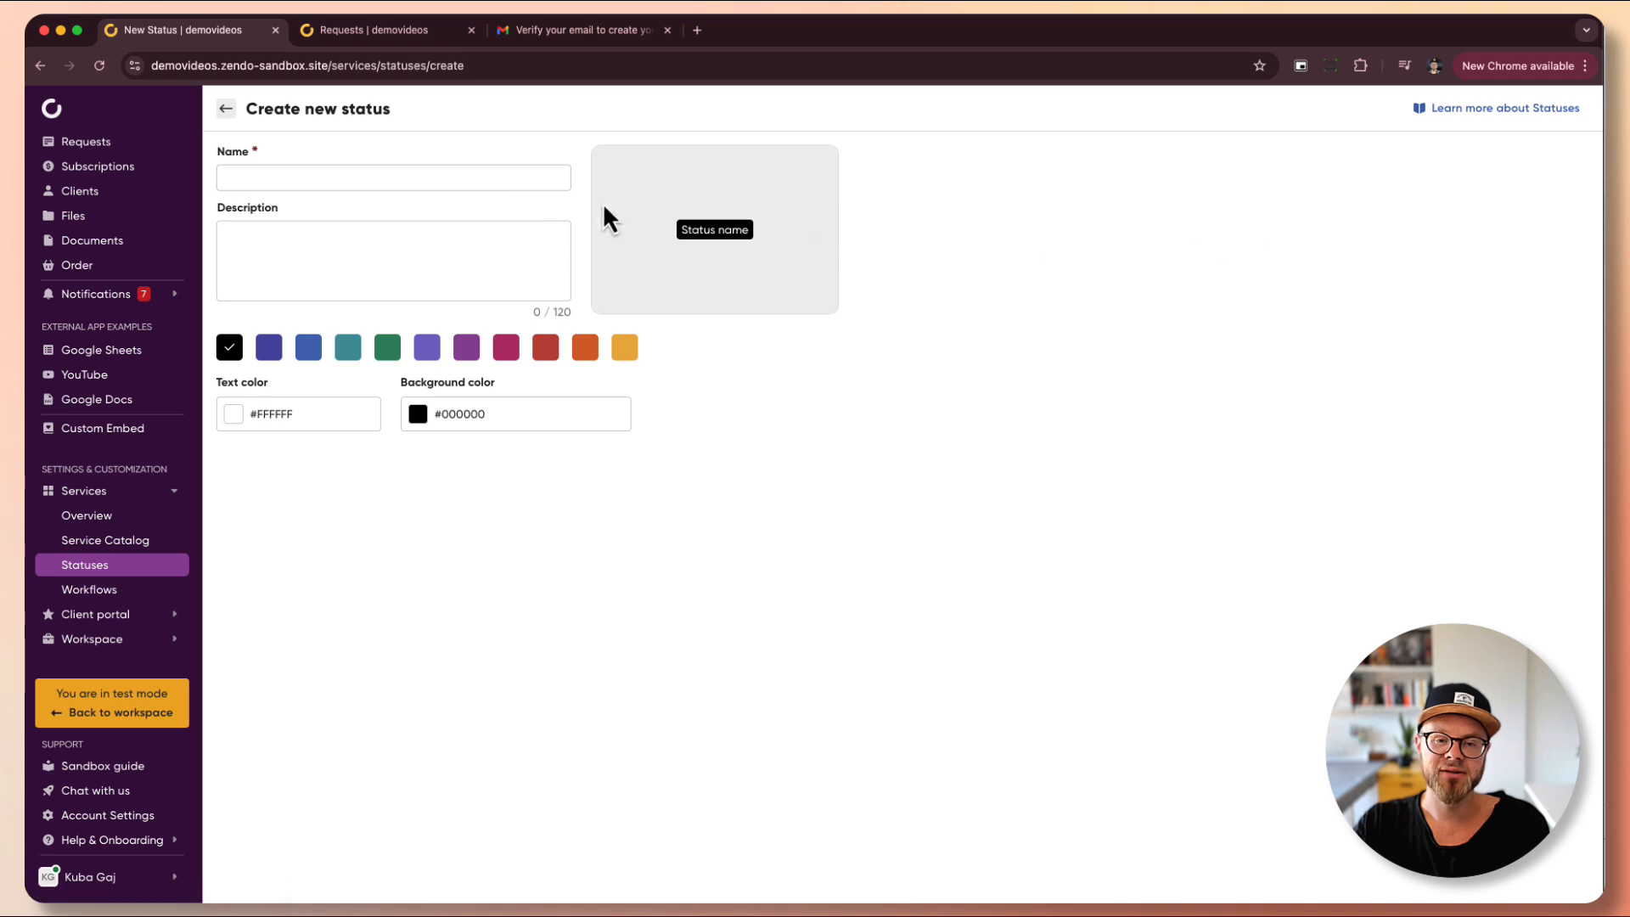
pyautogui.click(485, 189)
pyautogui.write('Test')
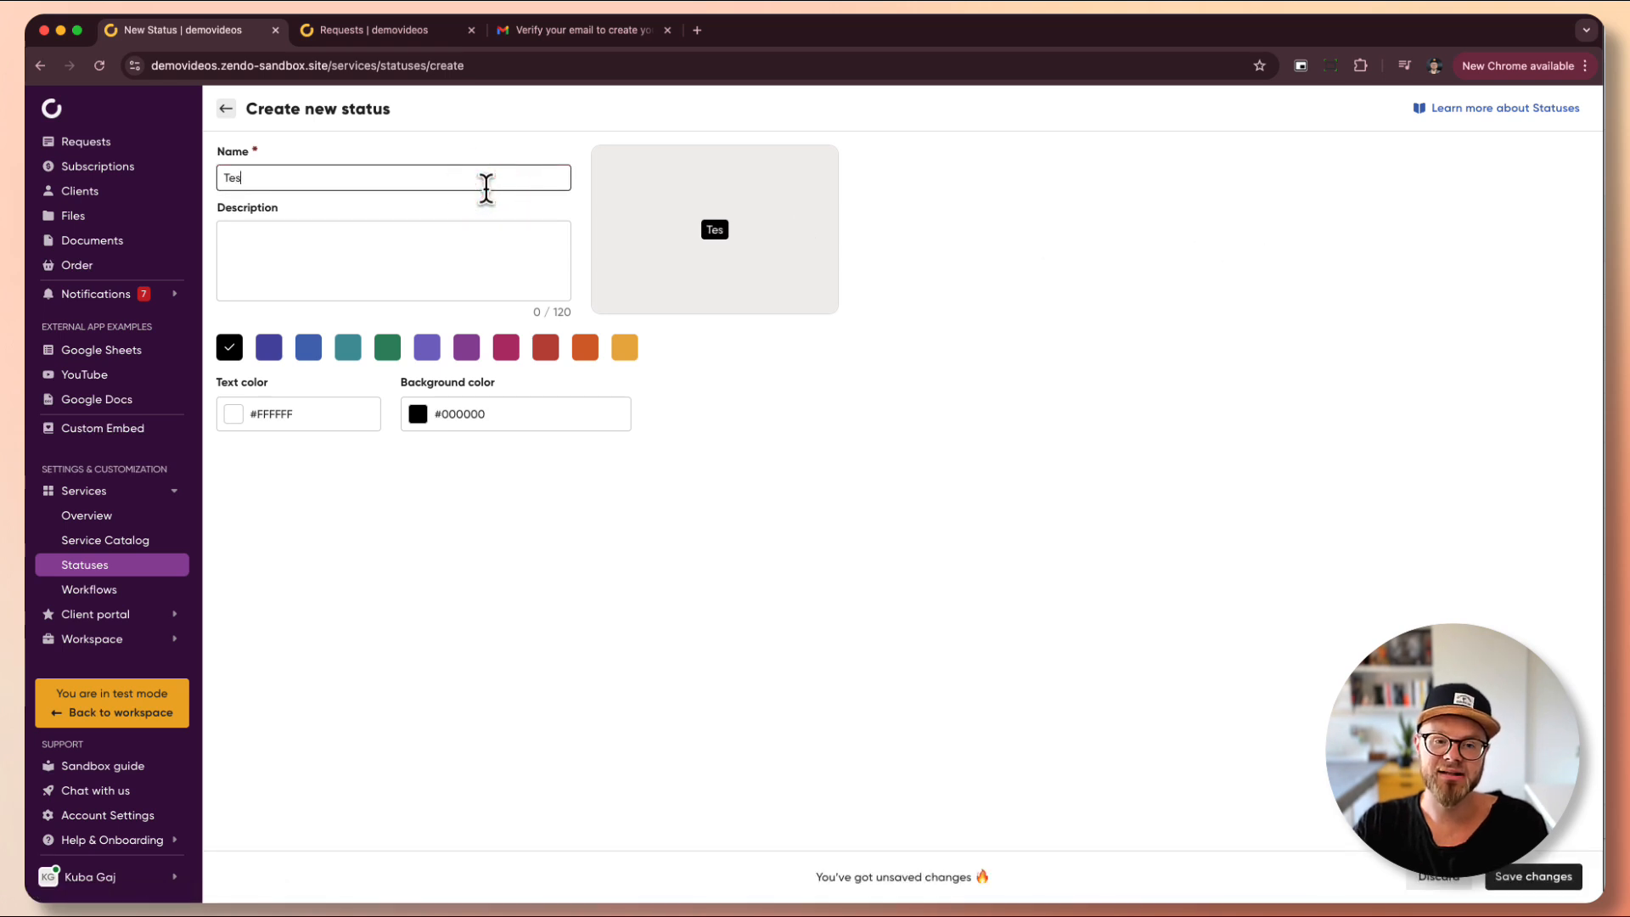
pyautogui.press('Tab')
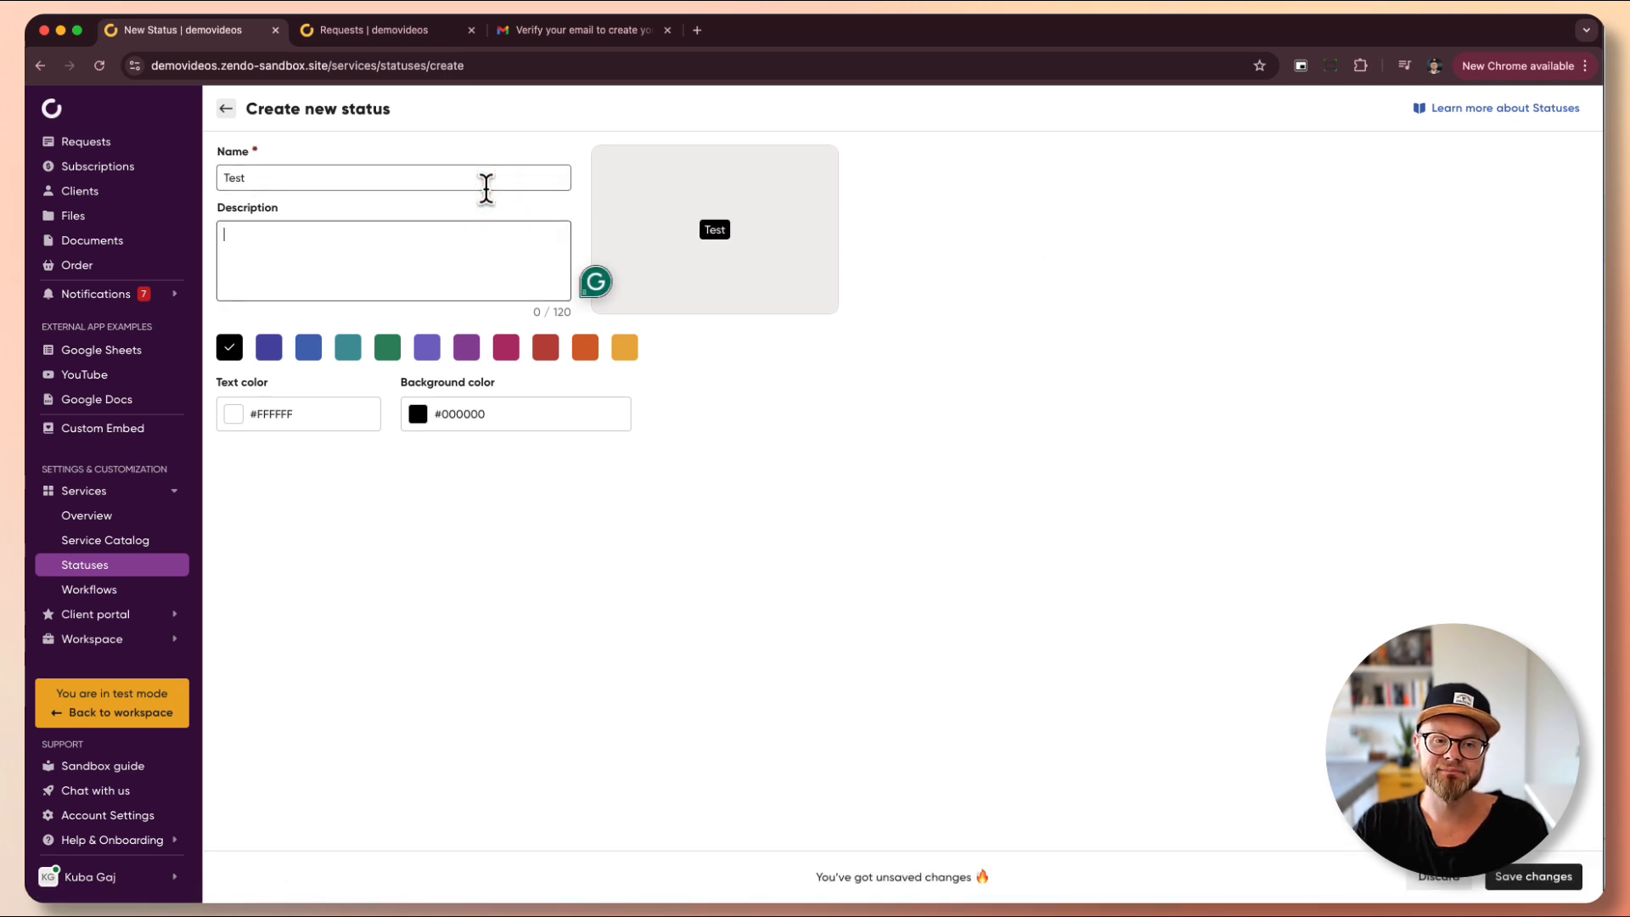
# - Try several preset colours for the Test status label, ending with the magenta one, #B0316C
pyautogui.click(269, 348)
pyautogui.click(585, 348)
pyautogui.click(545, 348)
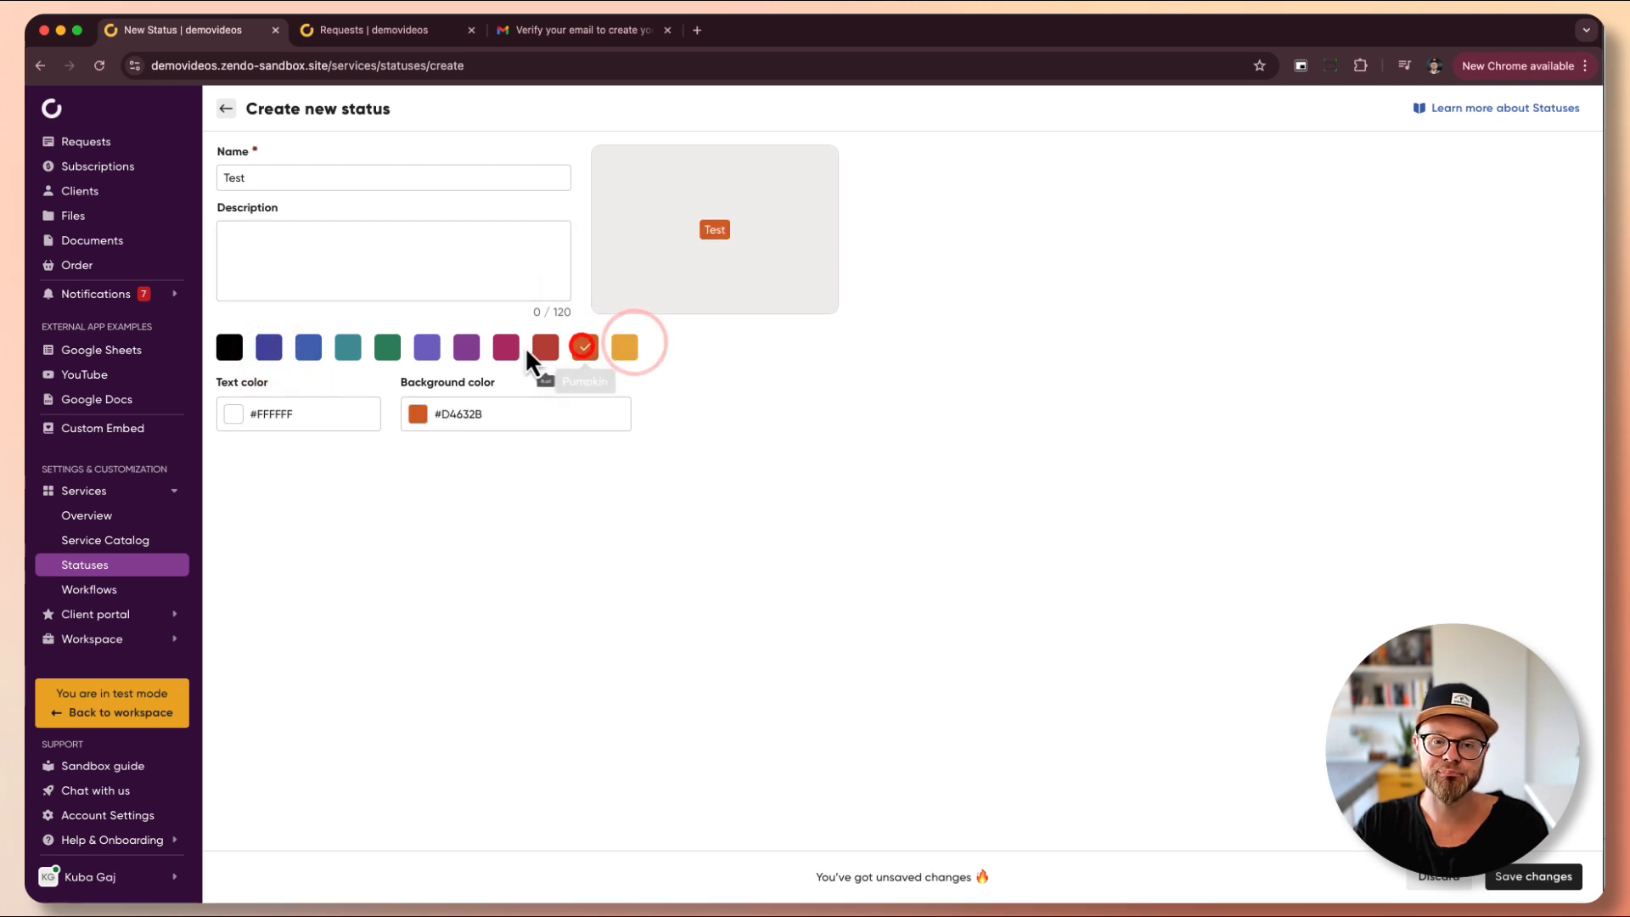
pyautogui.click(506, 348)
# - Set the Test status's text colour to #FF0000 and its background colour to #FFCF00
pyautogui.click(331, 413)
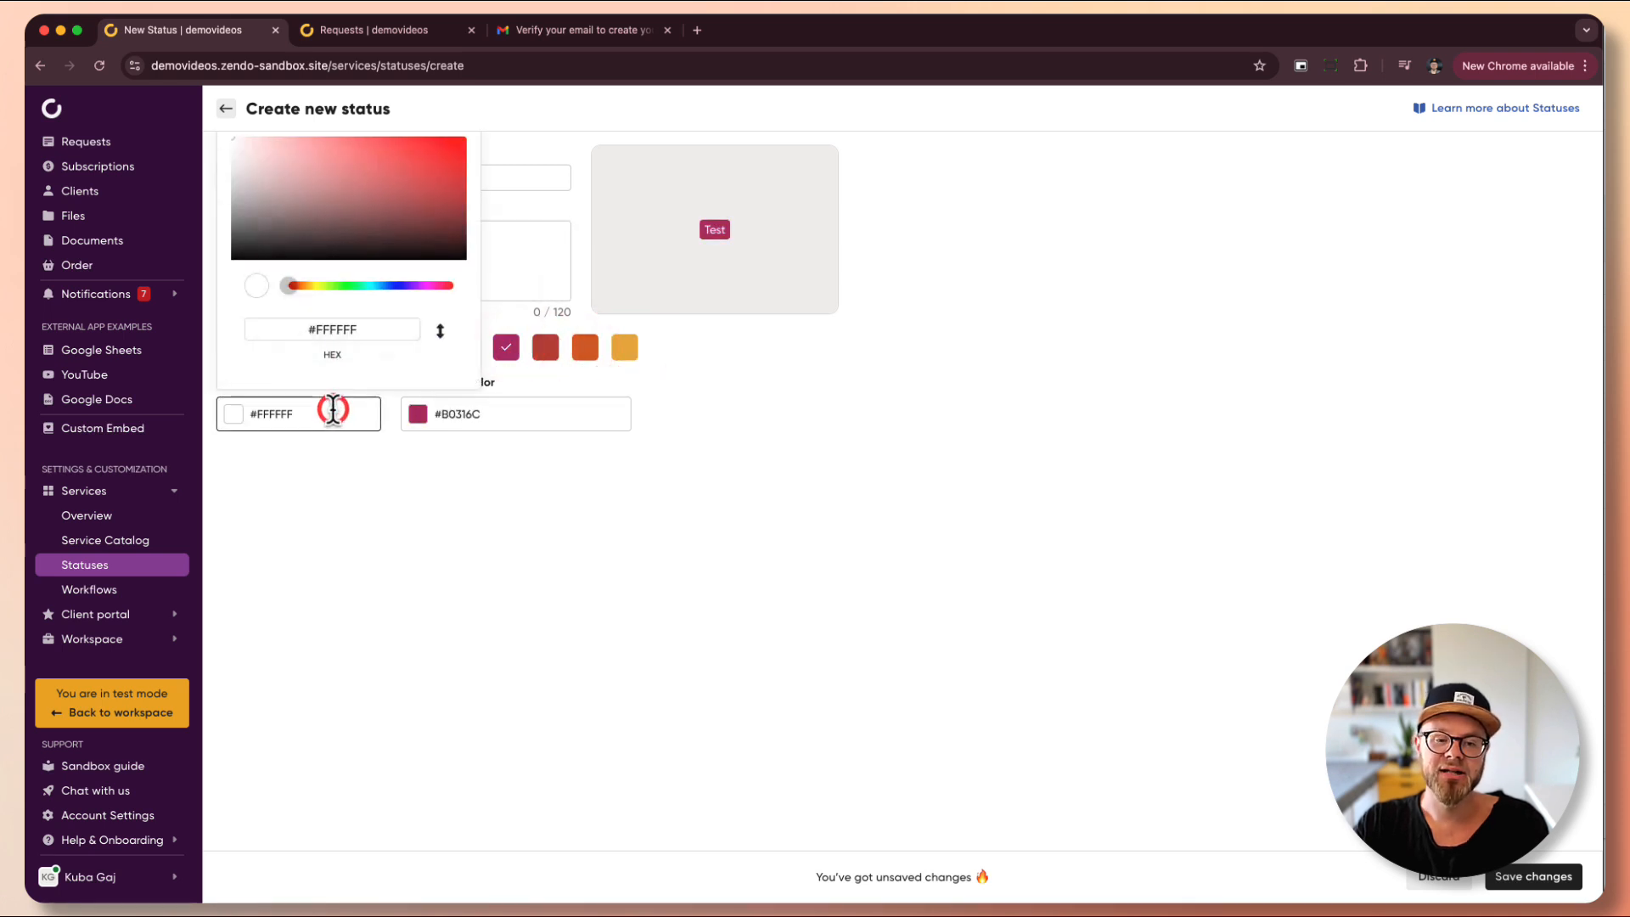
pyautogui.click(385, 207)
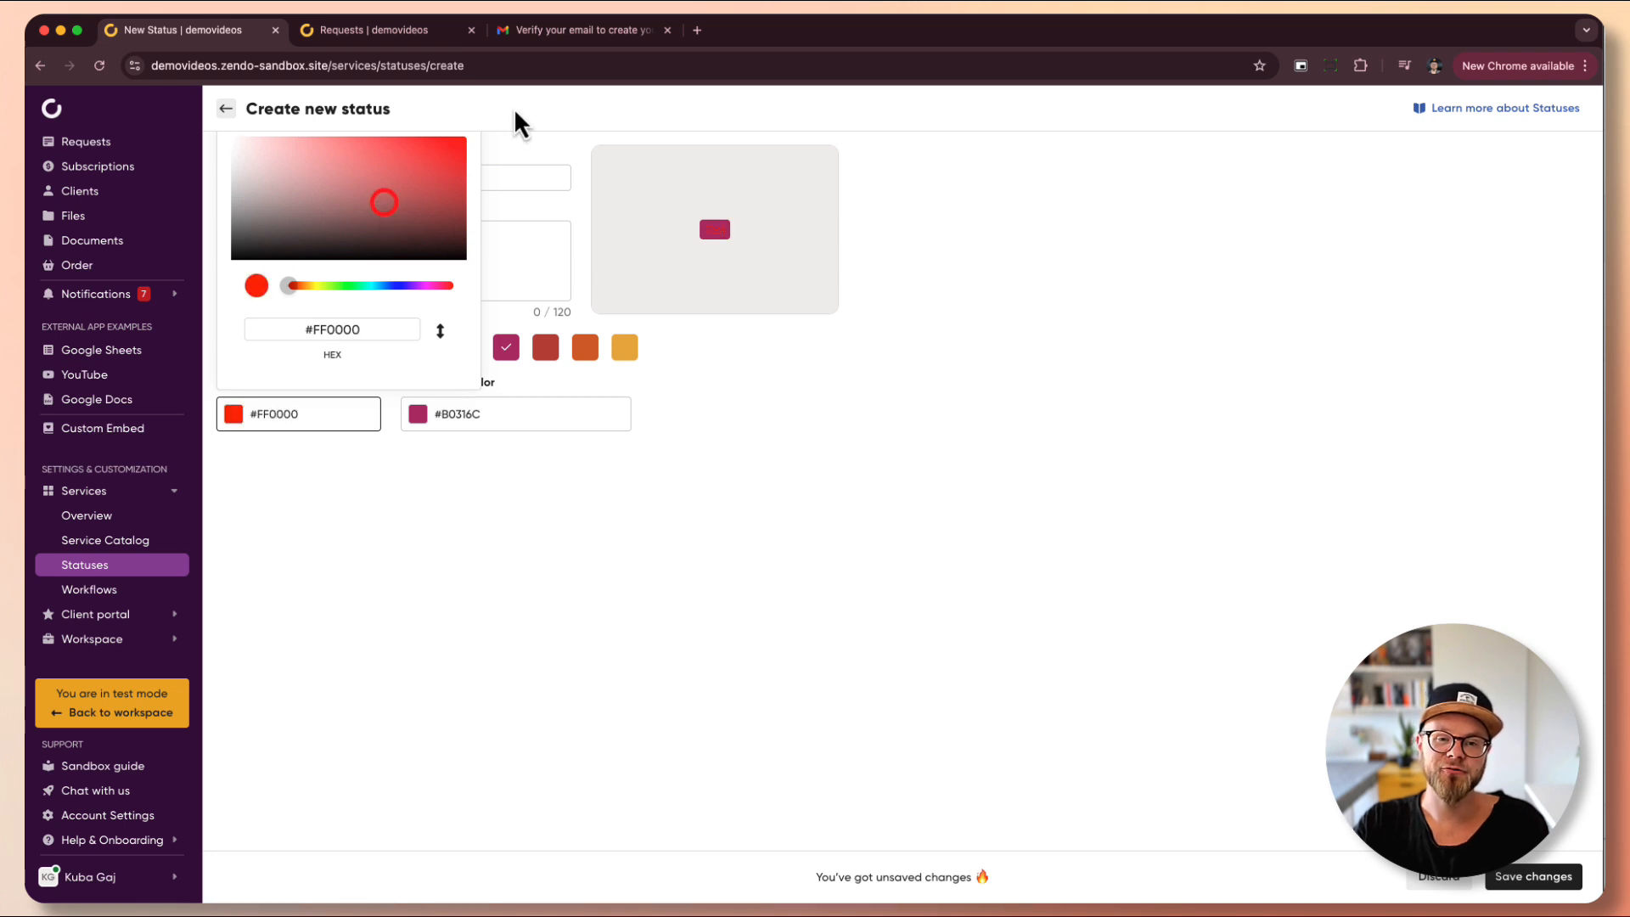
pyautogui.click(502, 414)
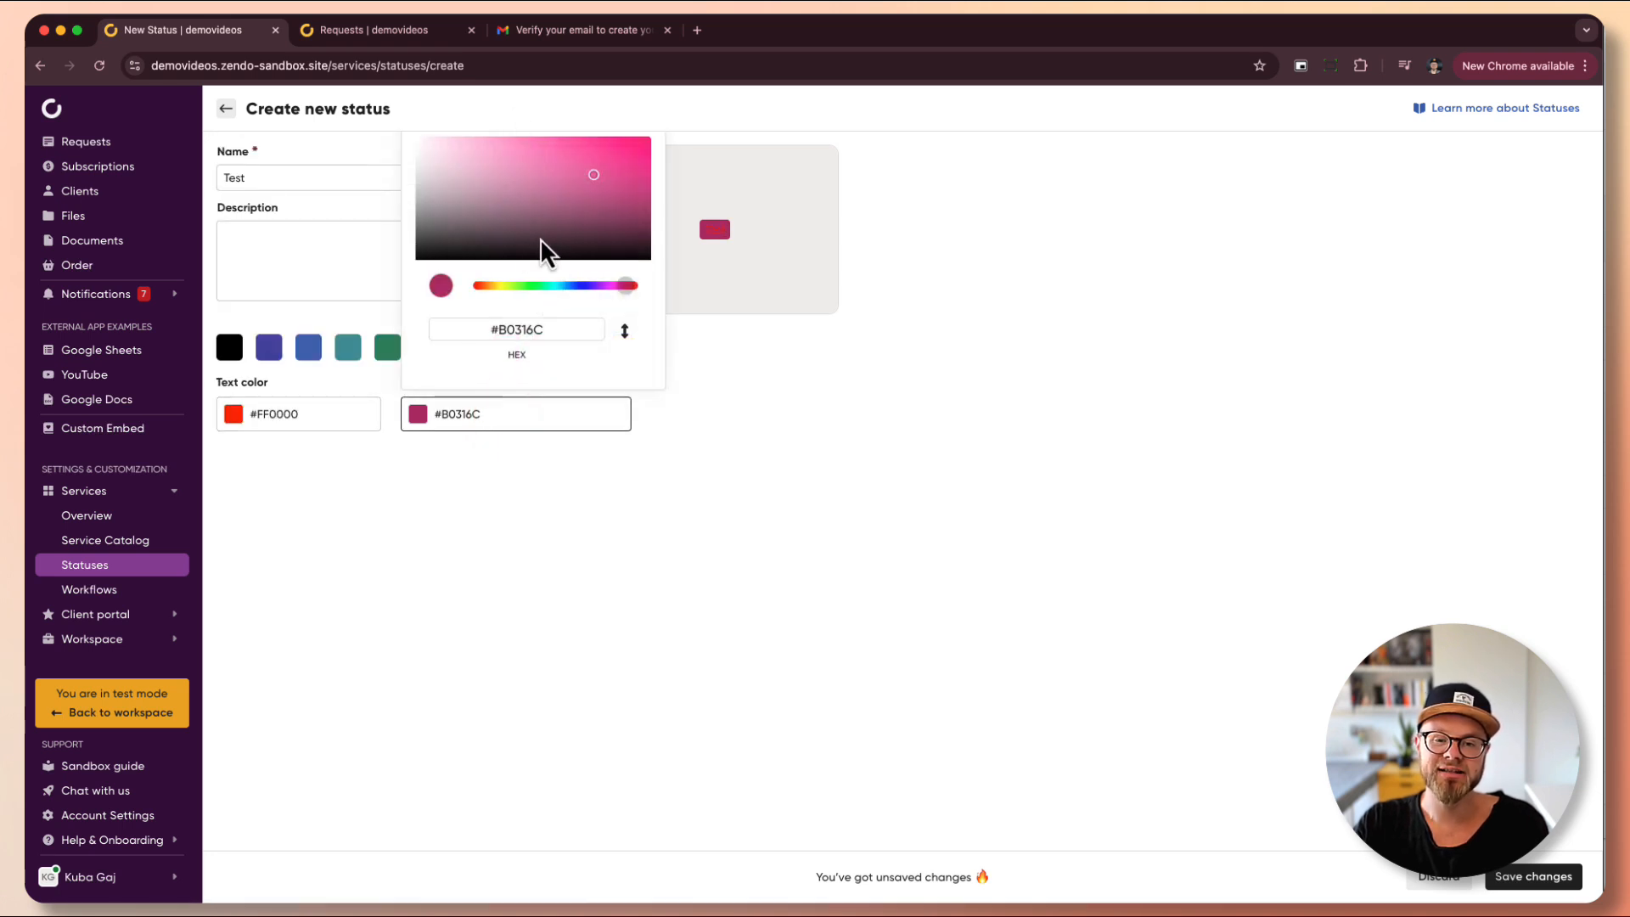
pyautogui.moveTo(511, 288); pyautogui.dragTo(496, 287)
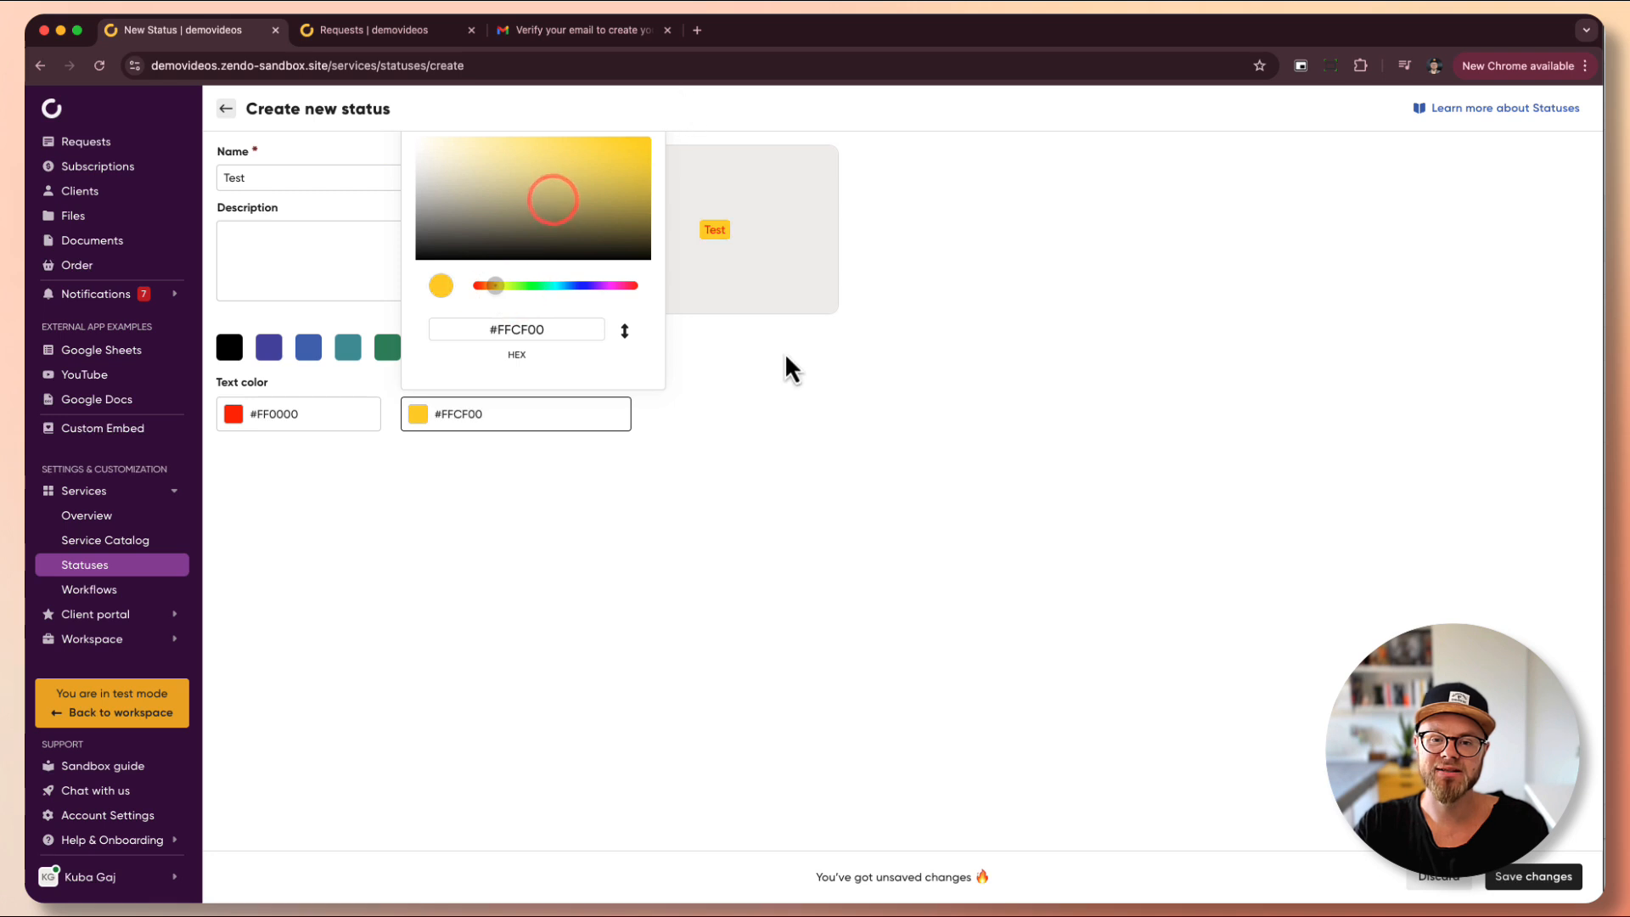
pyautogui.click(780, 400)
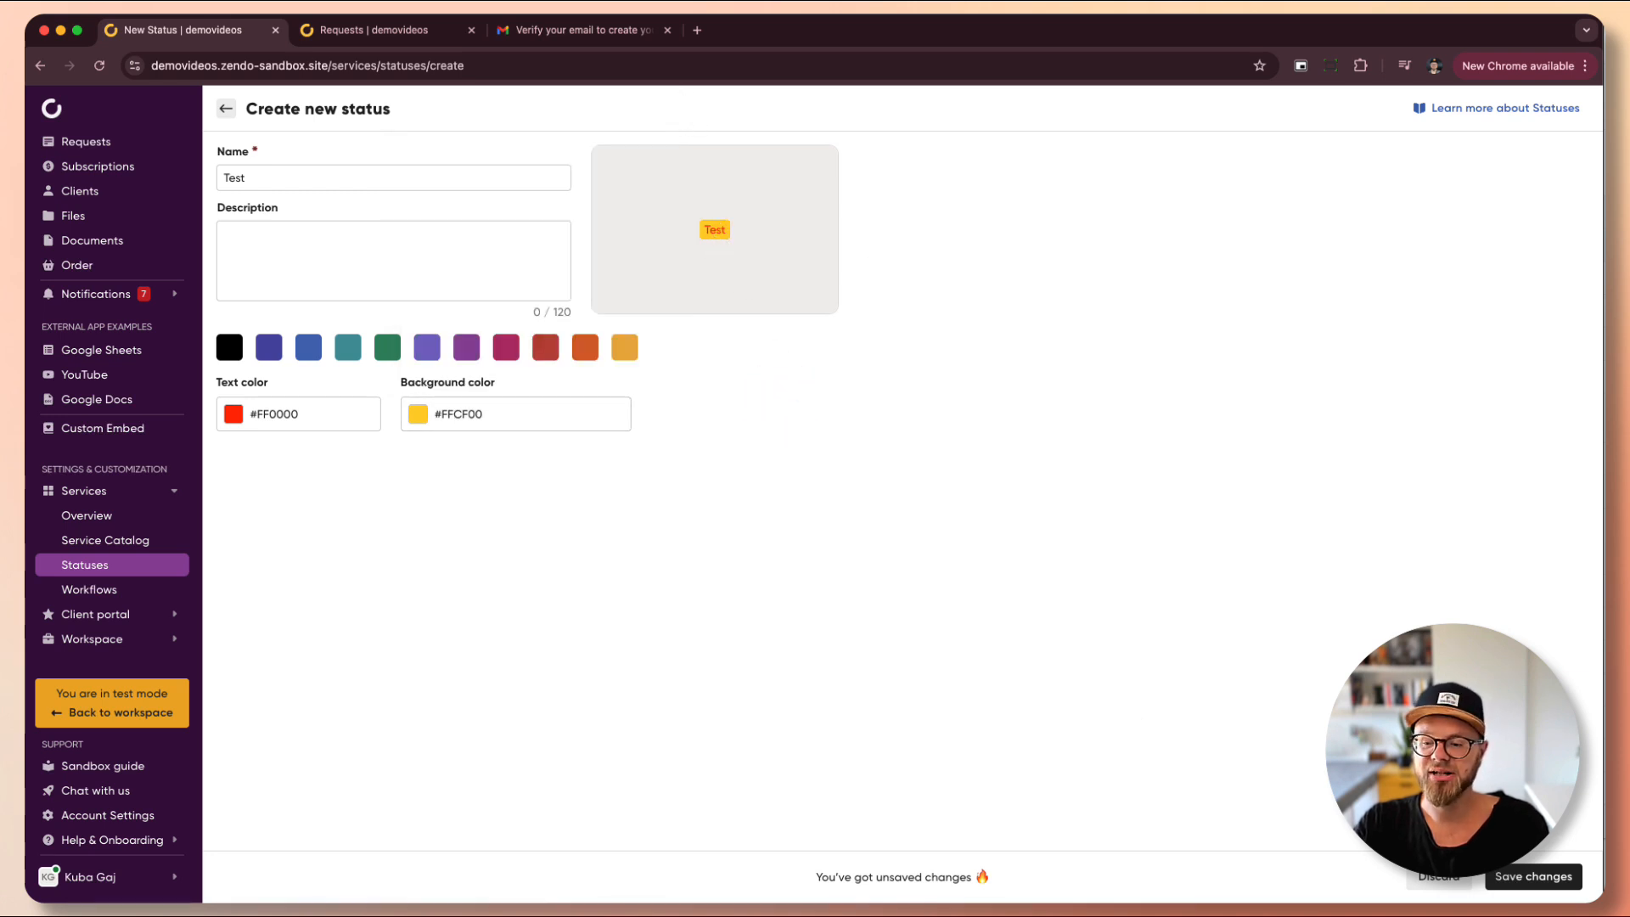
# - Discard the unsaved Test status and return to the list of statuses to review the existing ones
pyautogui.click(1454, 887)
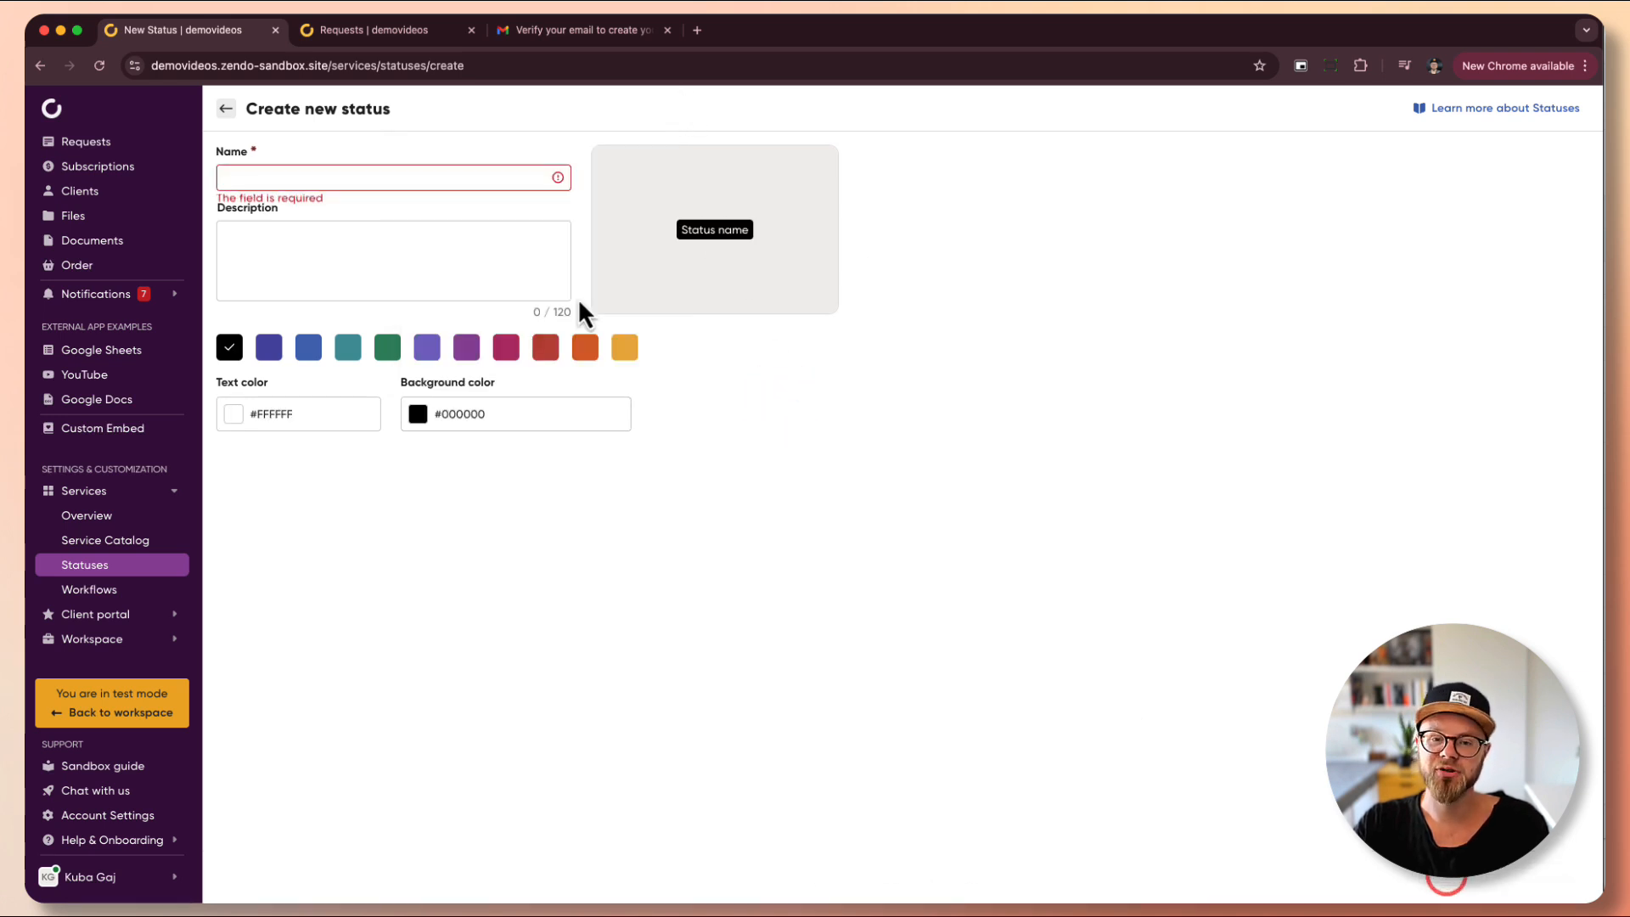
pyautogui.click(228, 111)
pyautogui.scroll(-1, 1023, 376)
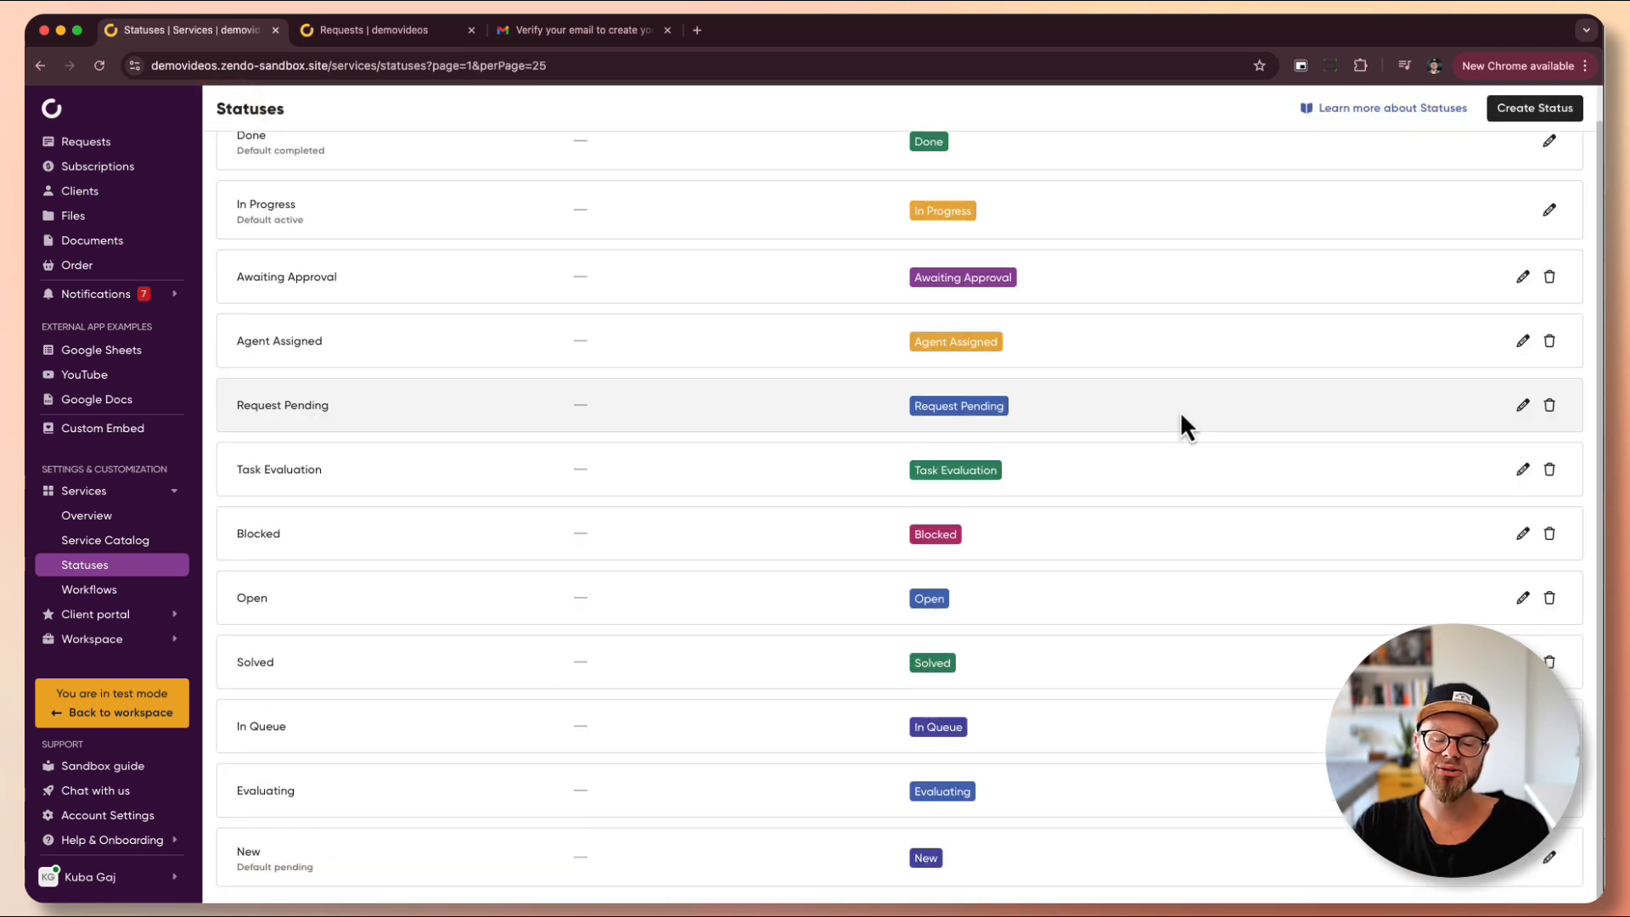
pyautogui.scroll(1, 1181, 415)
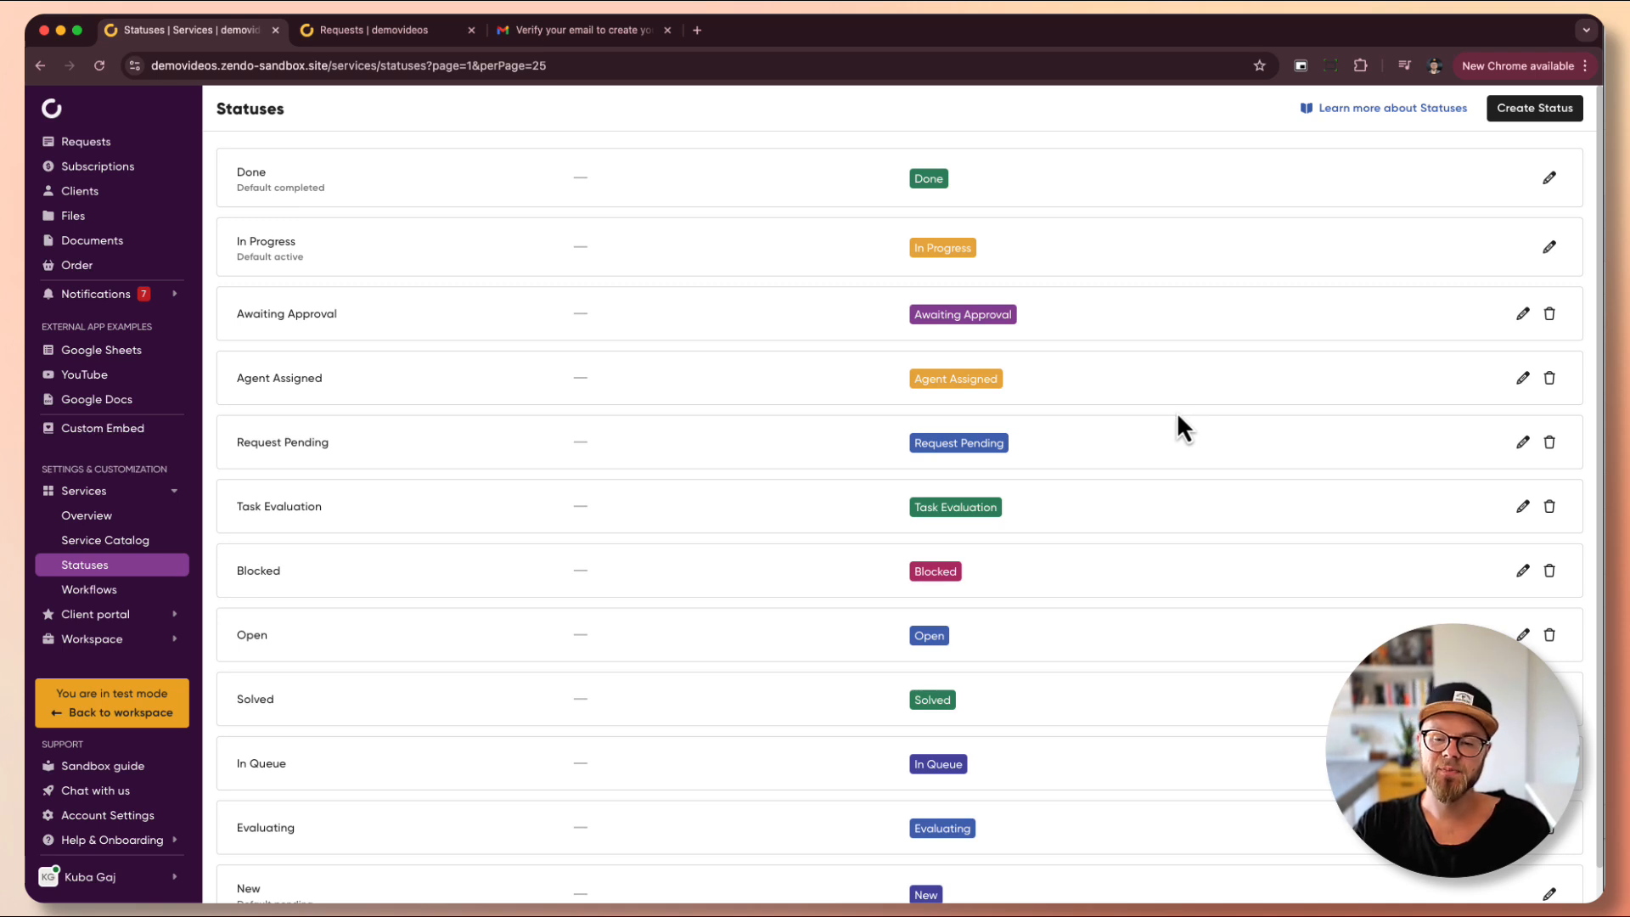
pyautogui.scroll(-1, 1179, 411)
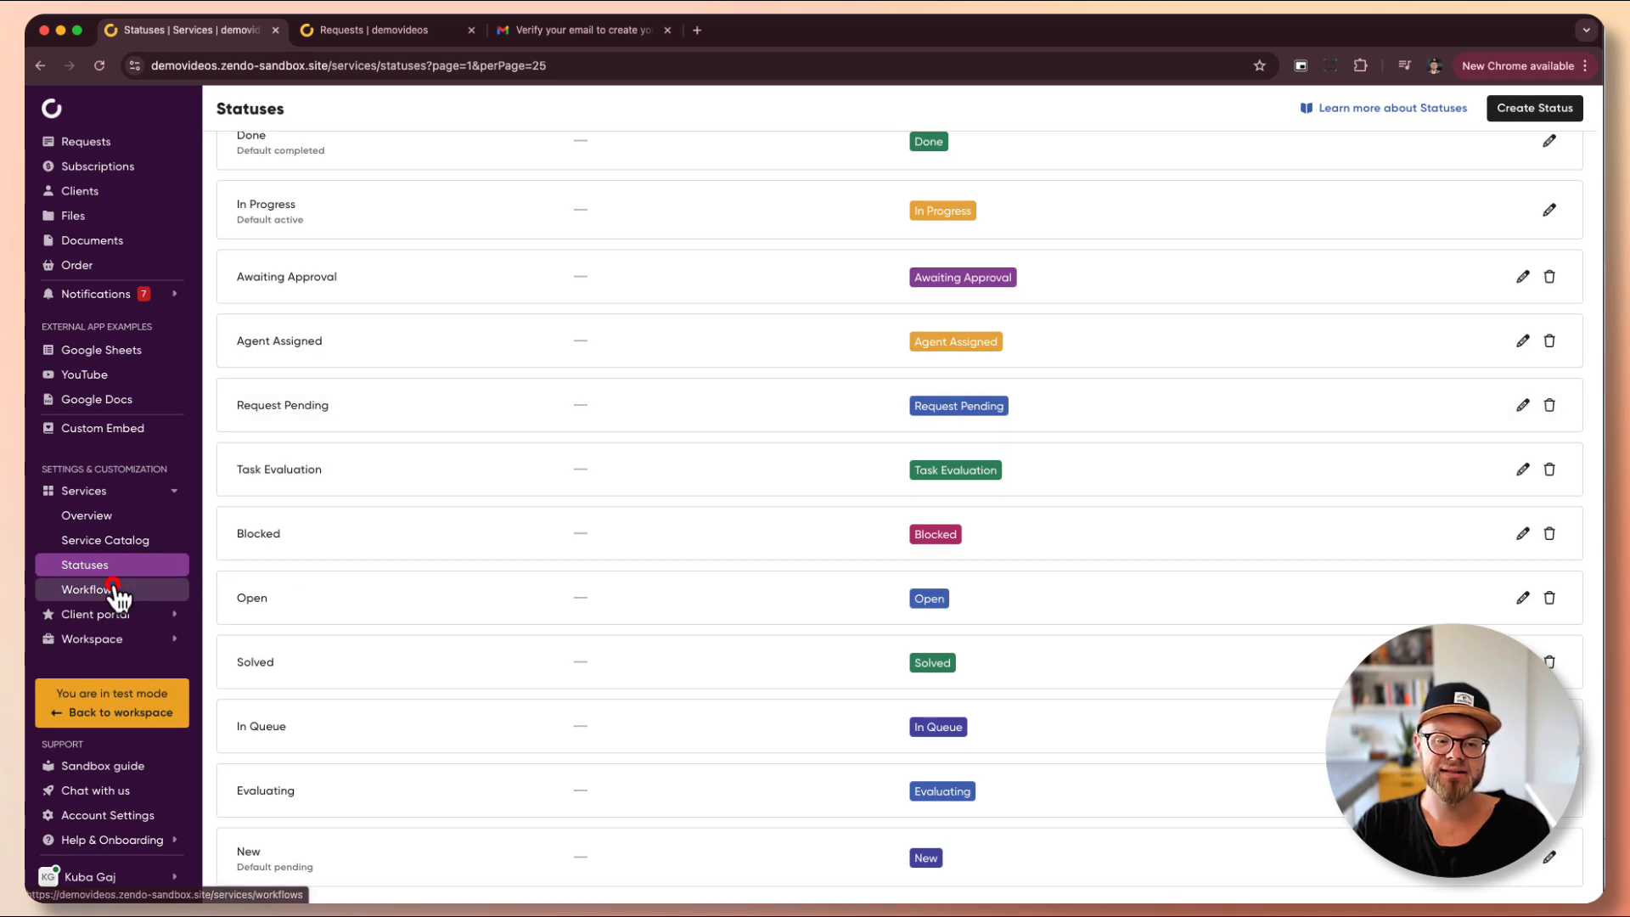
# - Open the Productized services workflow for editing and review its settings and the custom field types that can be added
pyautogui.click(111, 590)
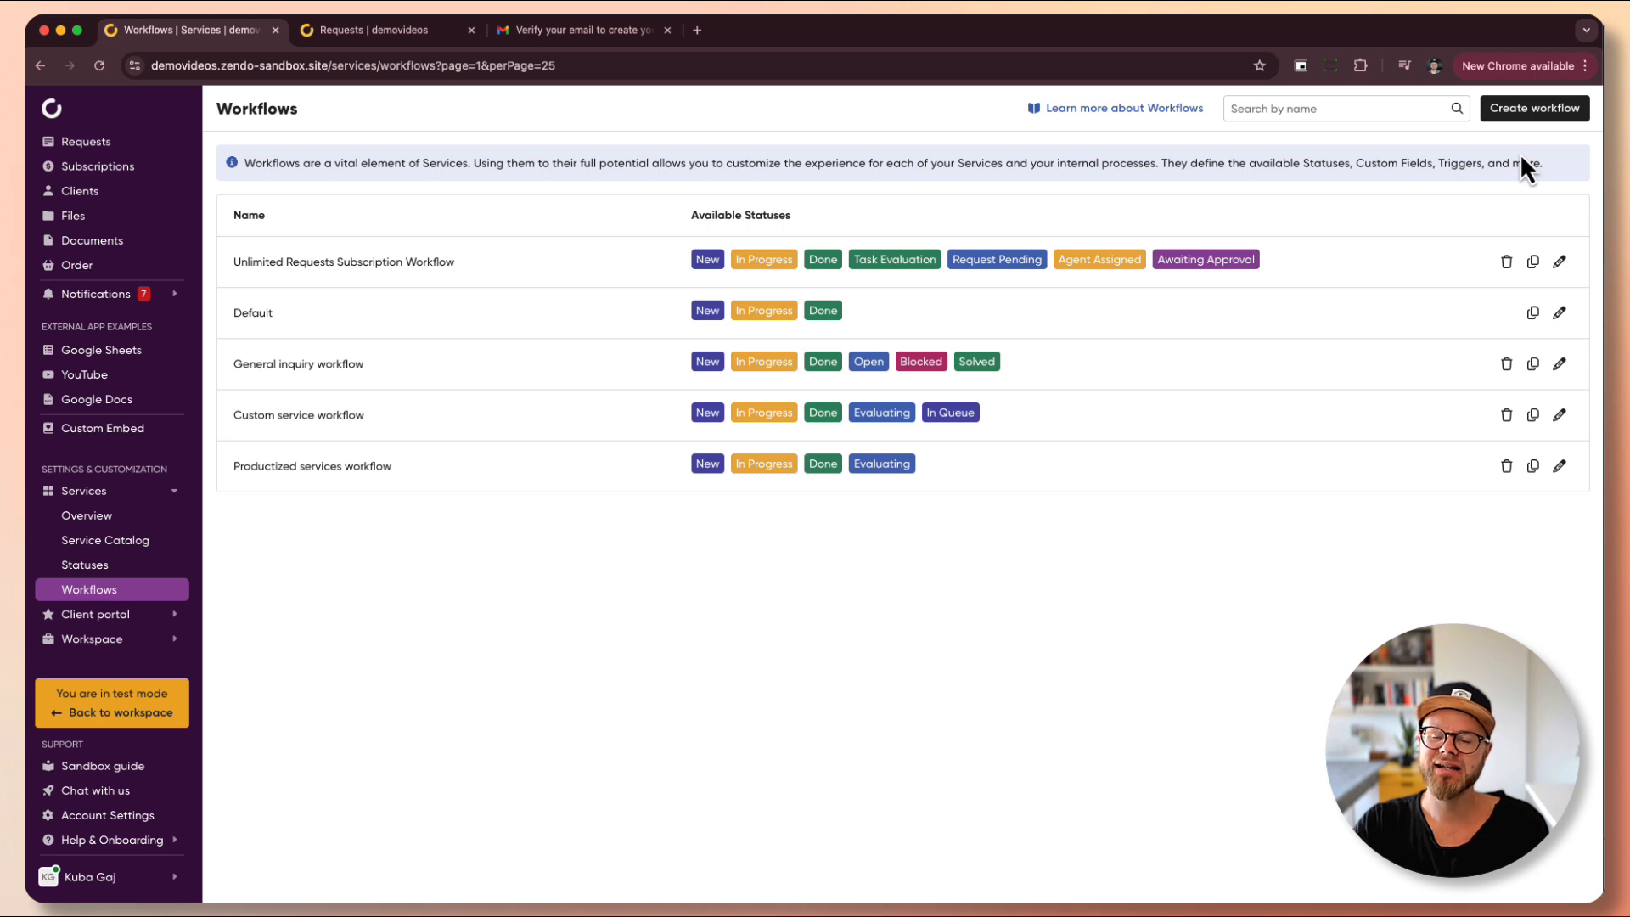
pyautogui.click(1560, 466)
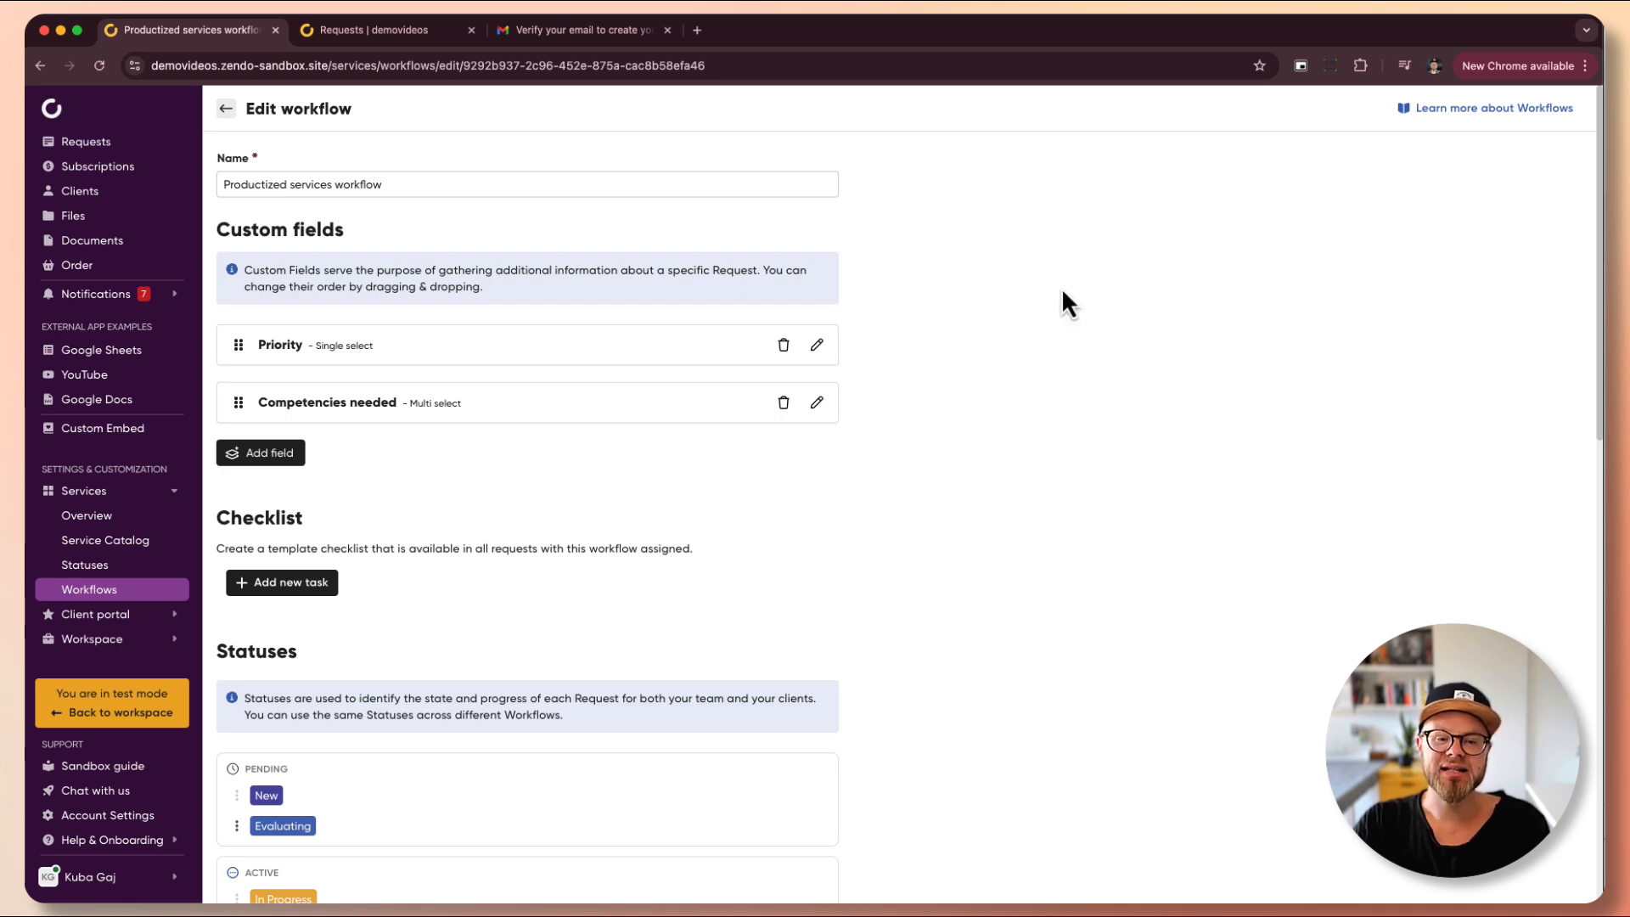
pyautogui.scroll(-10, 934, 320)
pyautogui.scroll(-2, 934, 321)
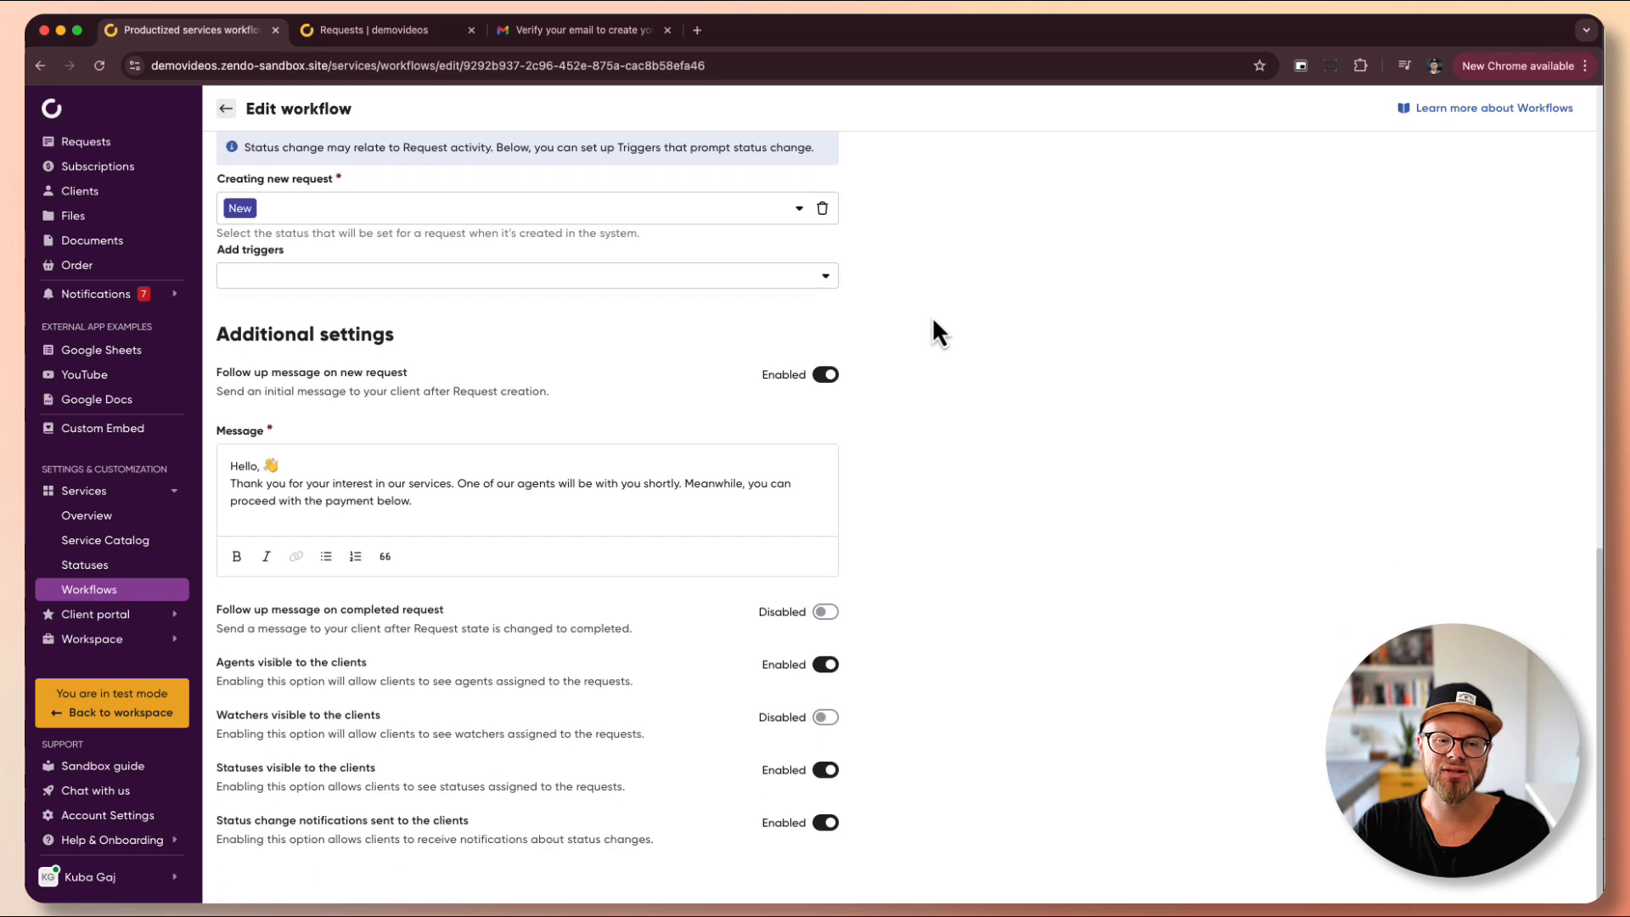
pyautogui.scroll(12, 934, 321)
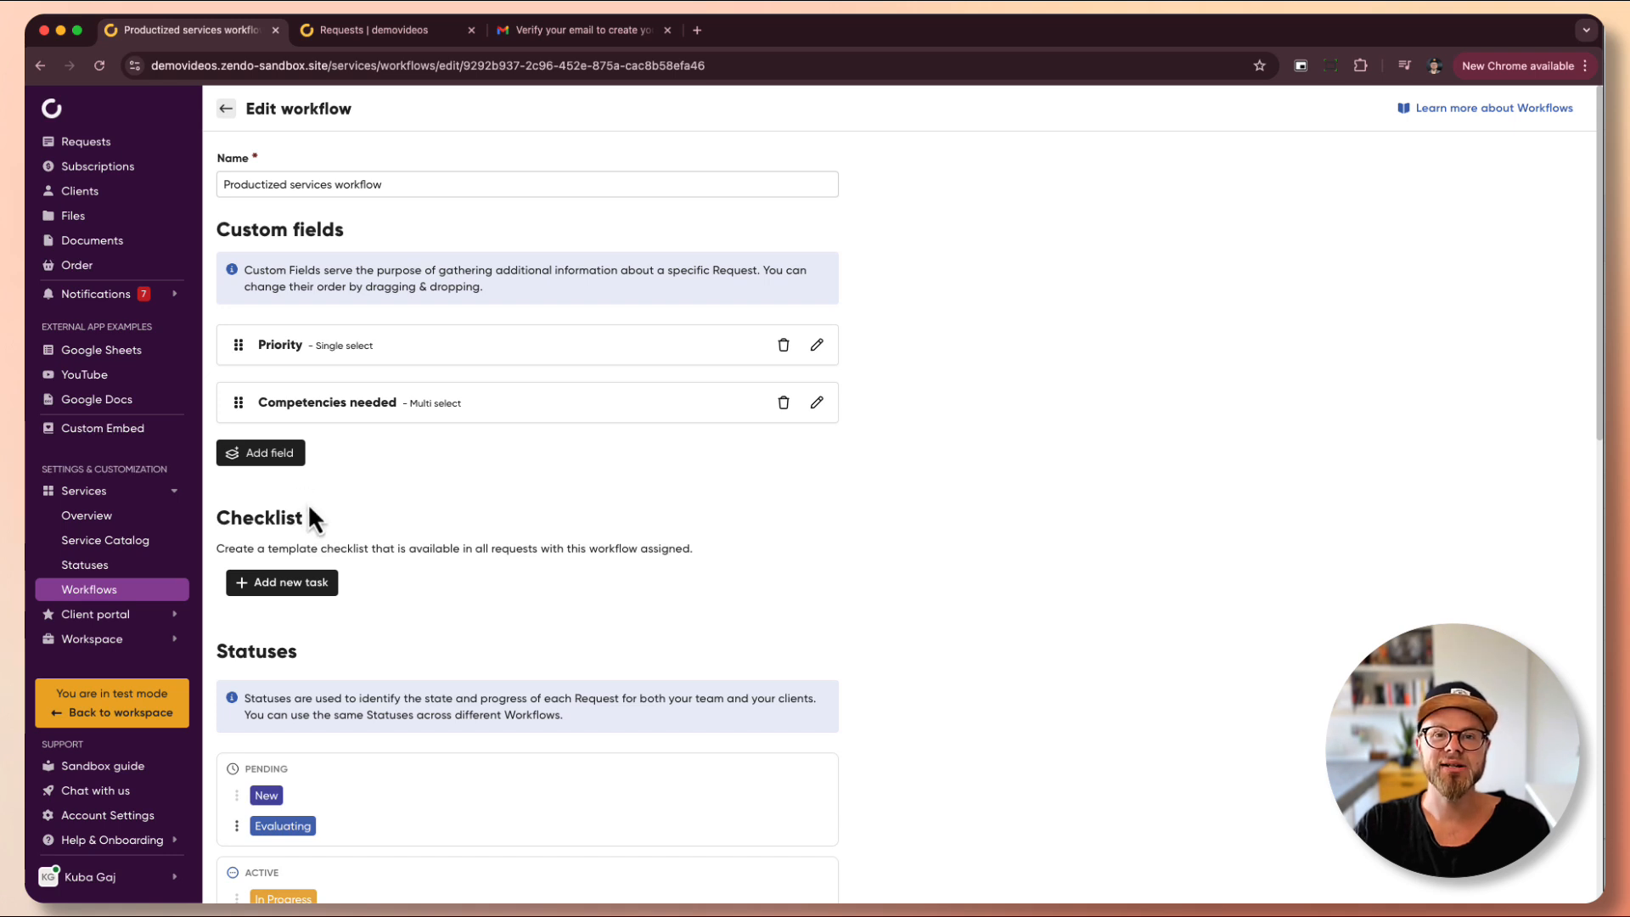
pyautogui.click(277, 454)
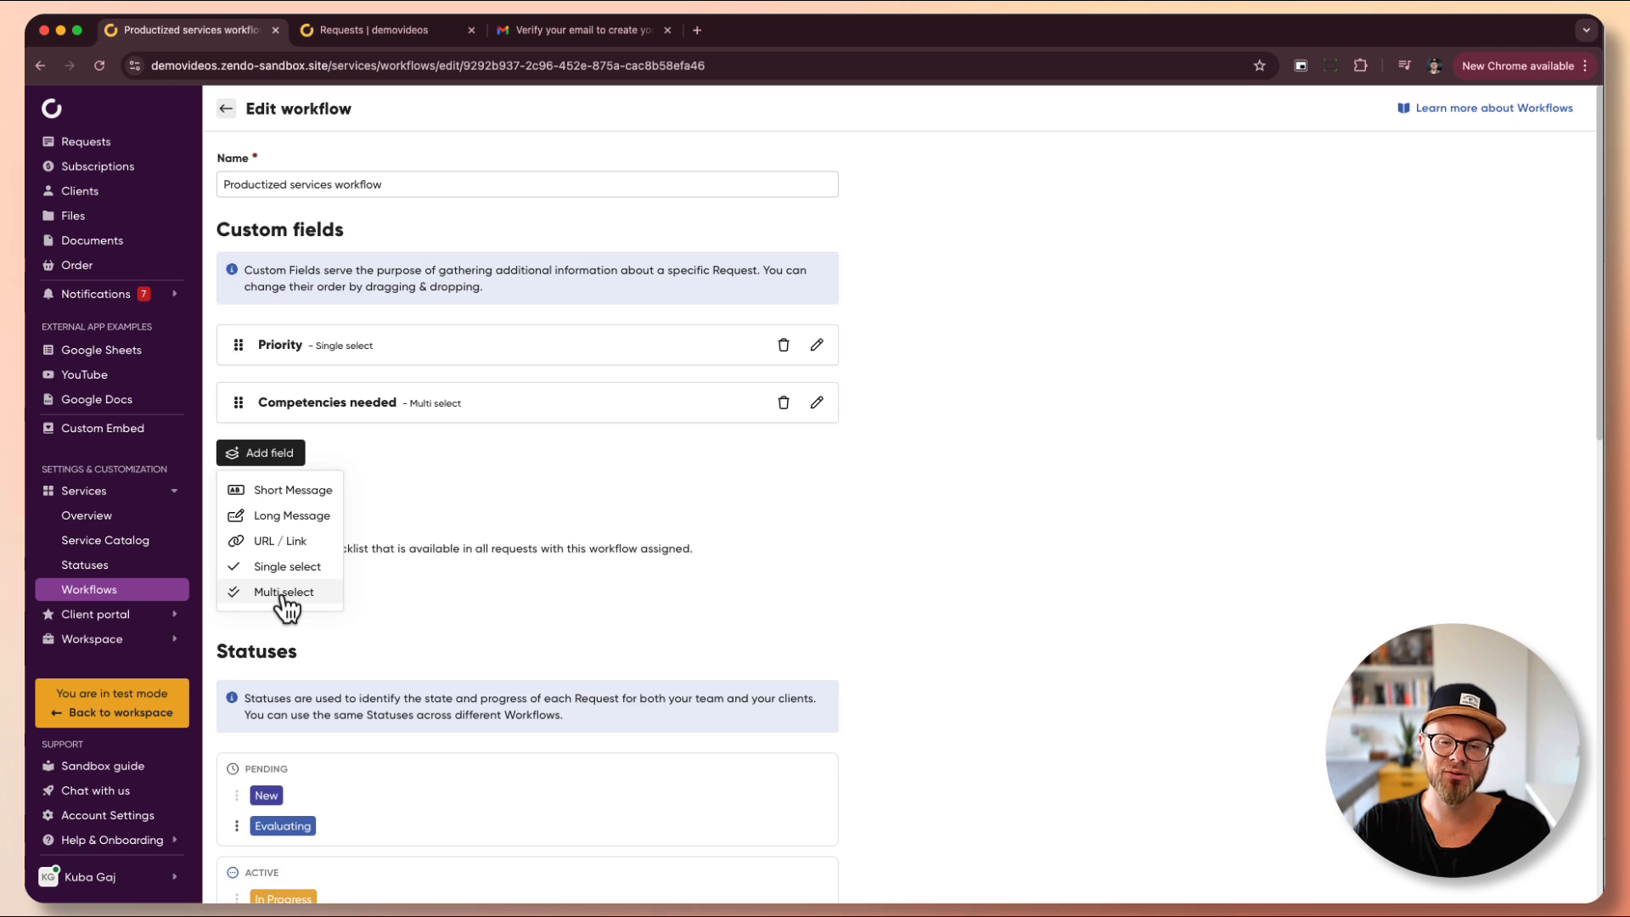
pyautogui.click(510, 482)
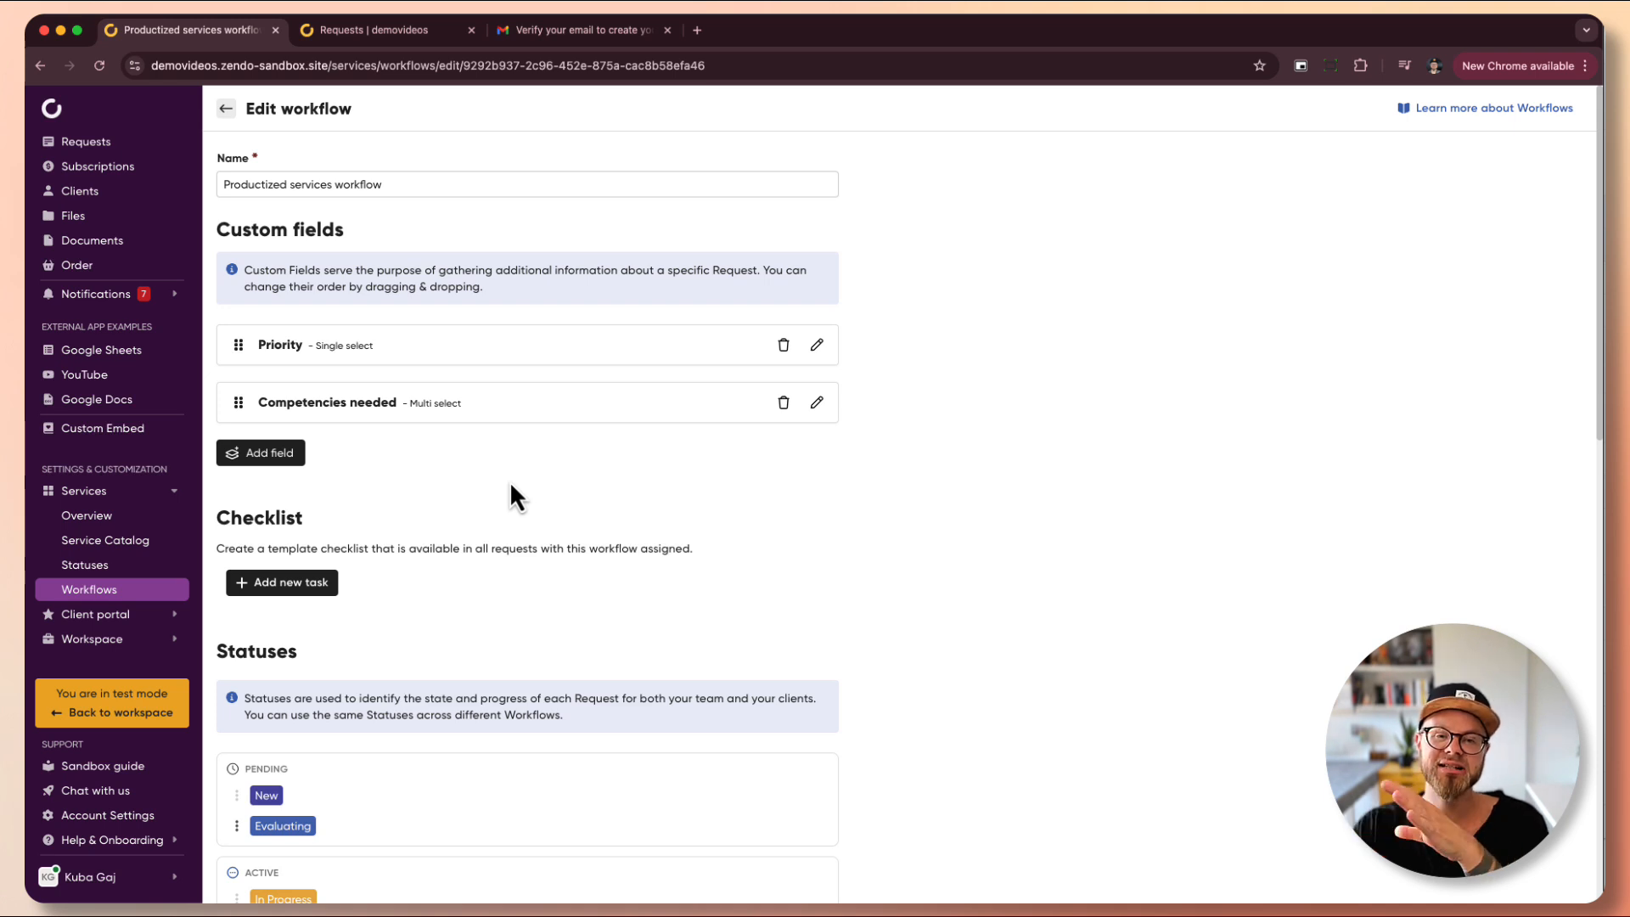
# - Open the Test Order request and collapse the Checklist, Form Information and Invoices sections in its details
pyautogui.click(364, 33)
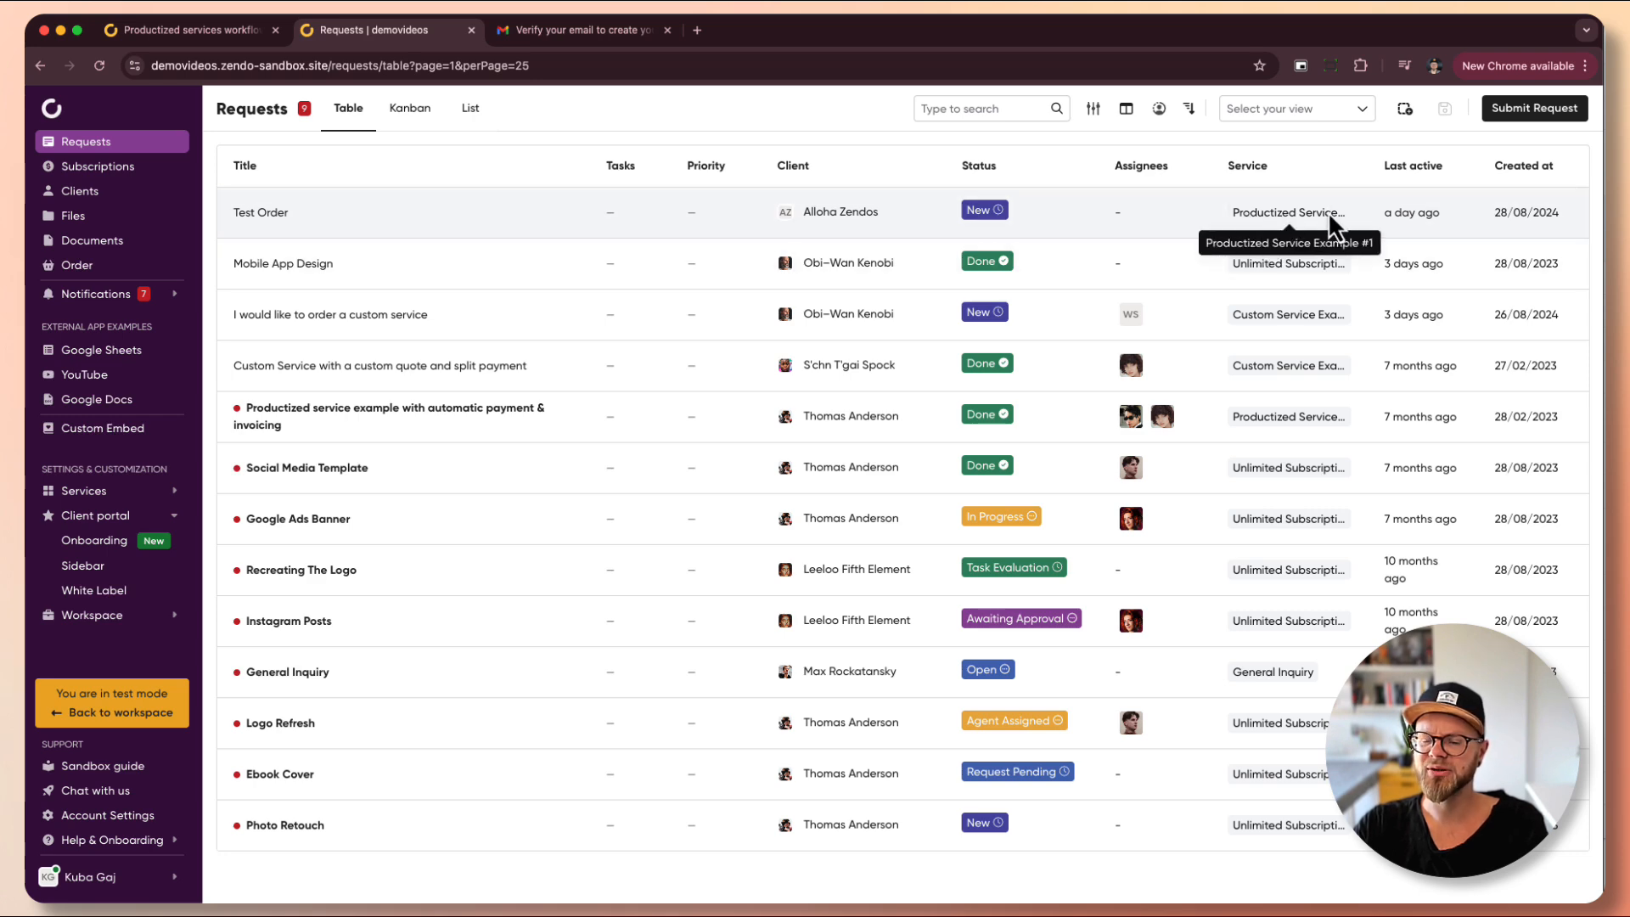
pyautogui.click(442, 211)
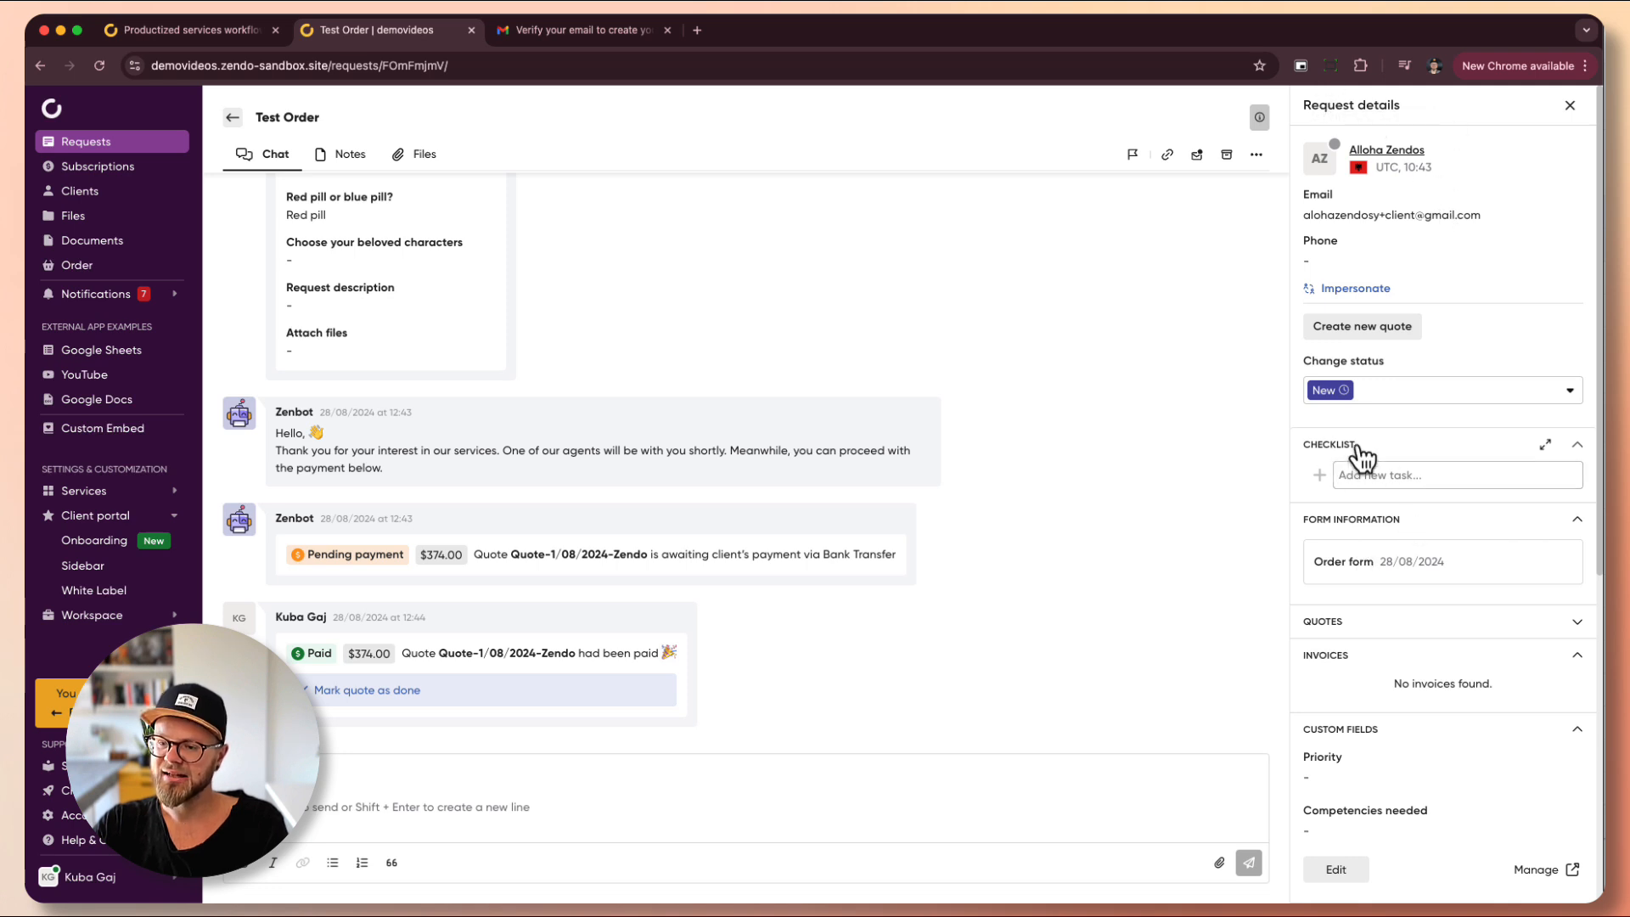
pyautogui.click(1359, 446)
pyautogui.click(1354, 476)
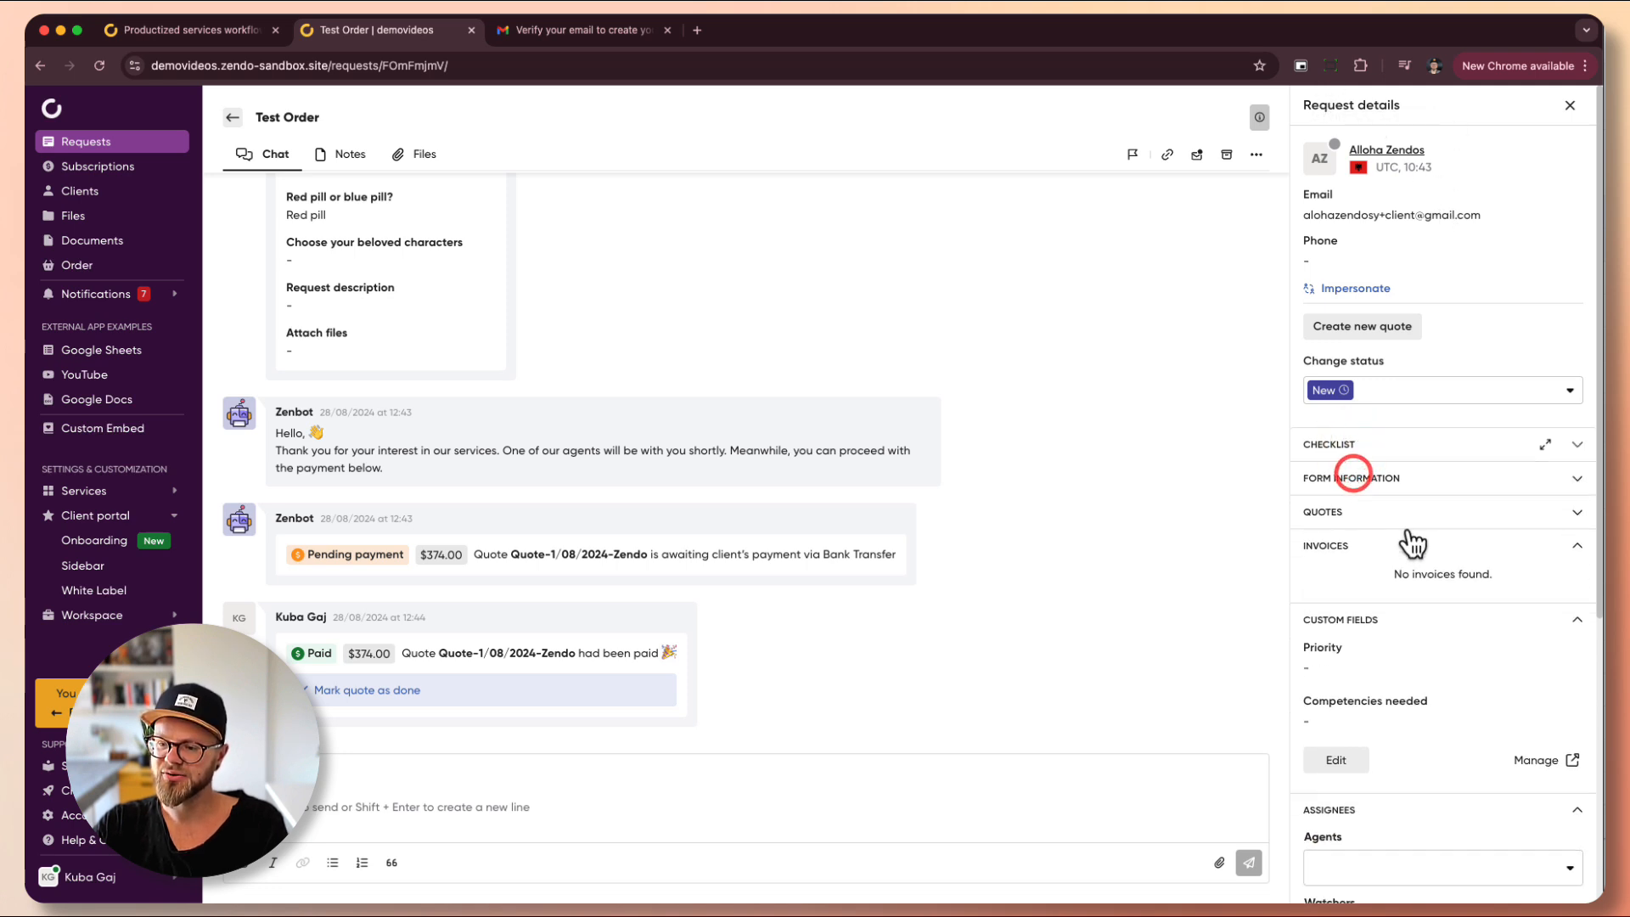
pyautogui.click(1345, 546)
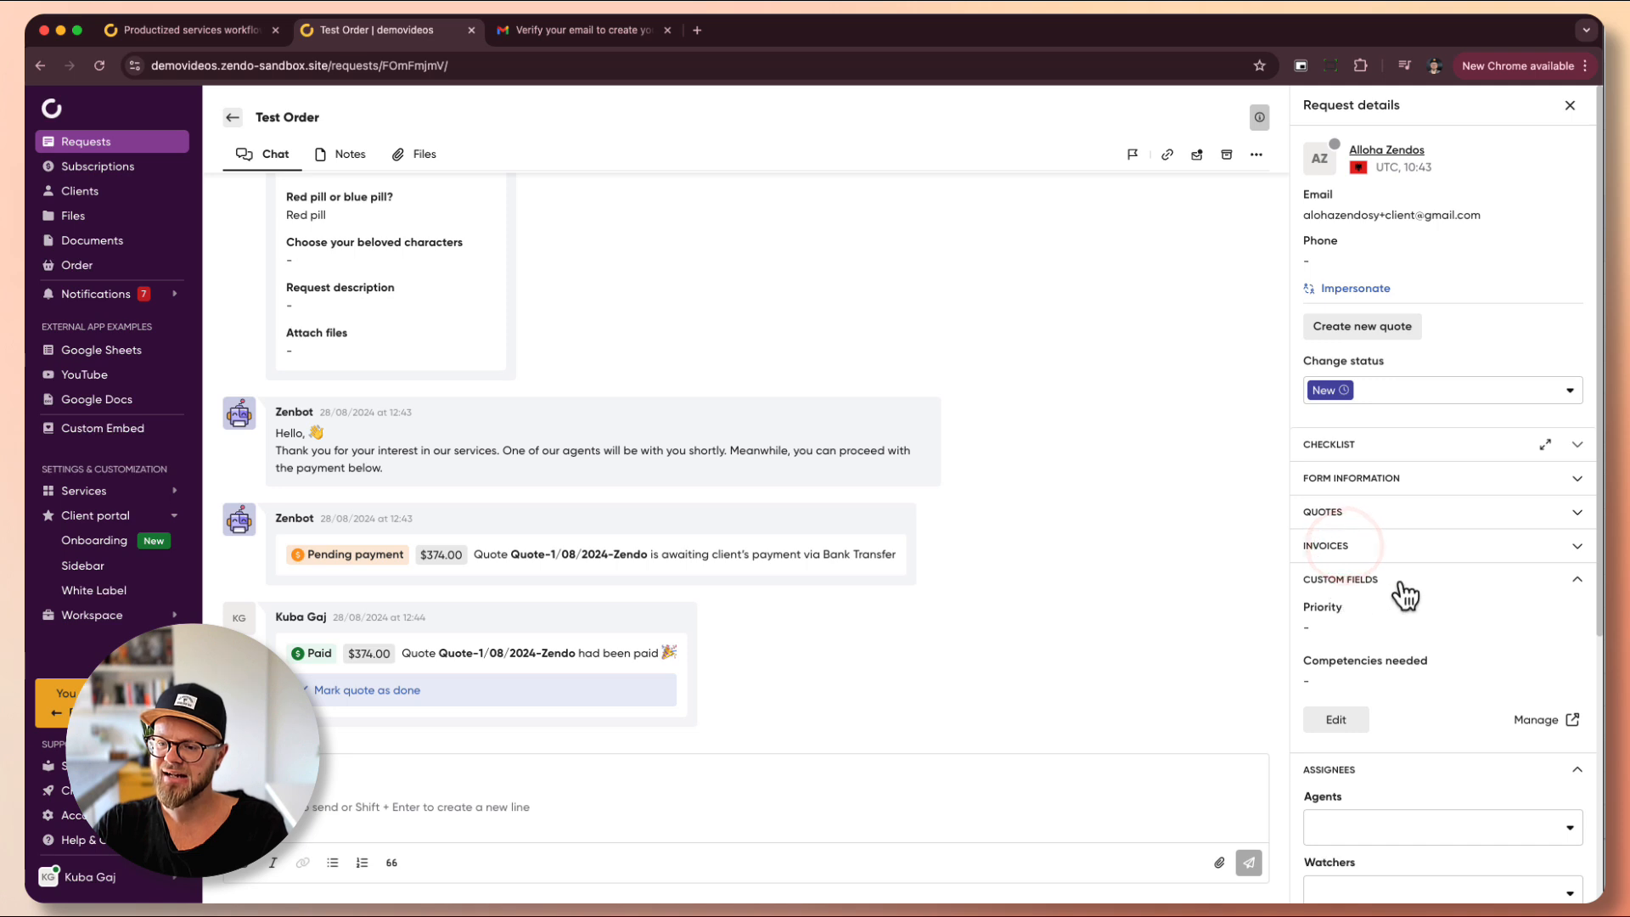
# - Set the request's custom fields to Priority High and Competencies needed Design and Copywriting, save them, and briefly reopen the fields without editing
pyautogui.scroll(-2, 1401, 594)
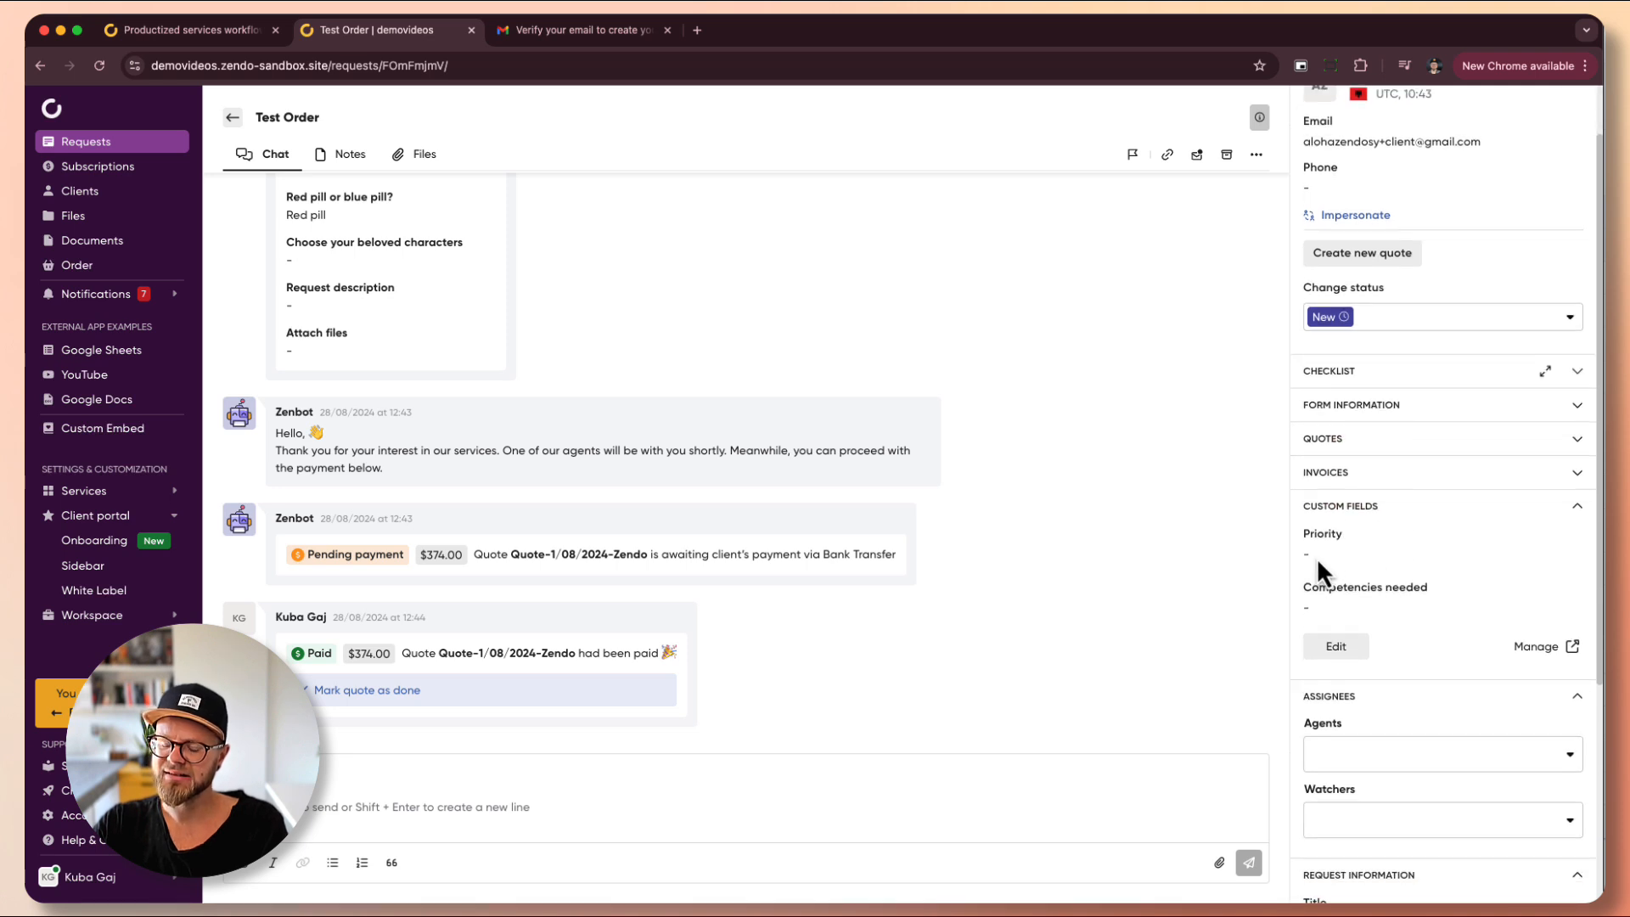
pyautogui.click(1333, 645)
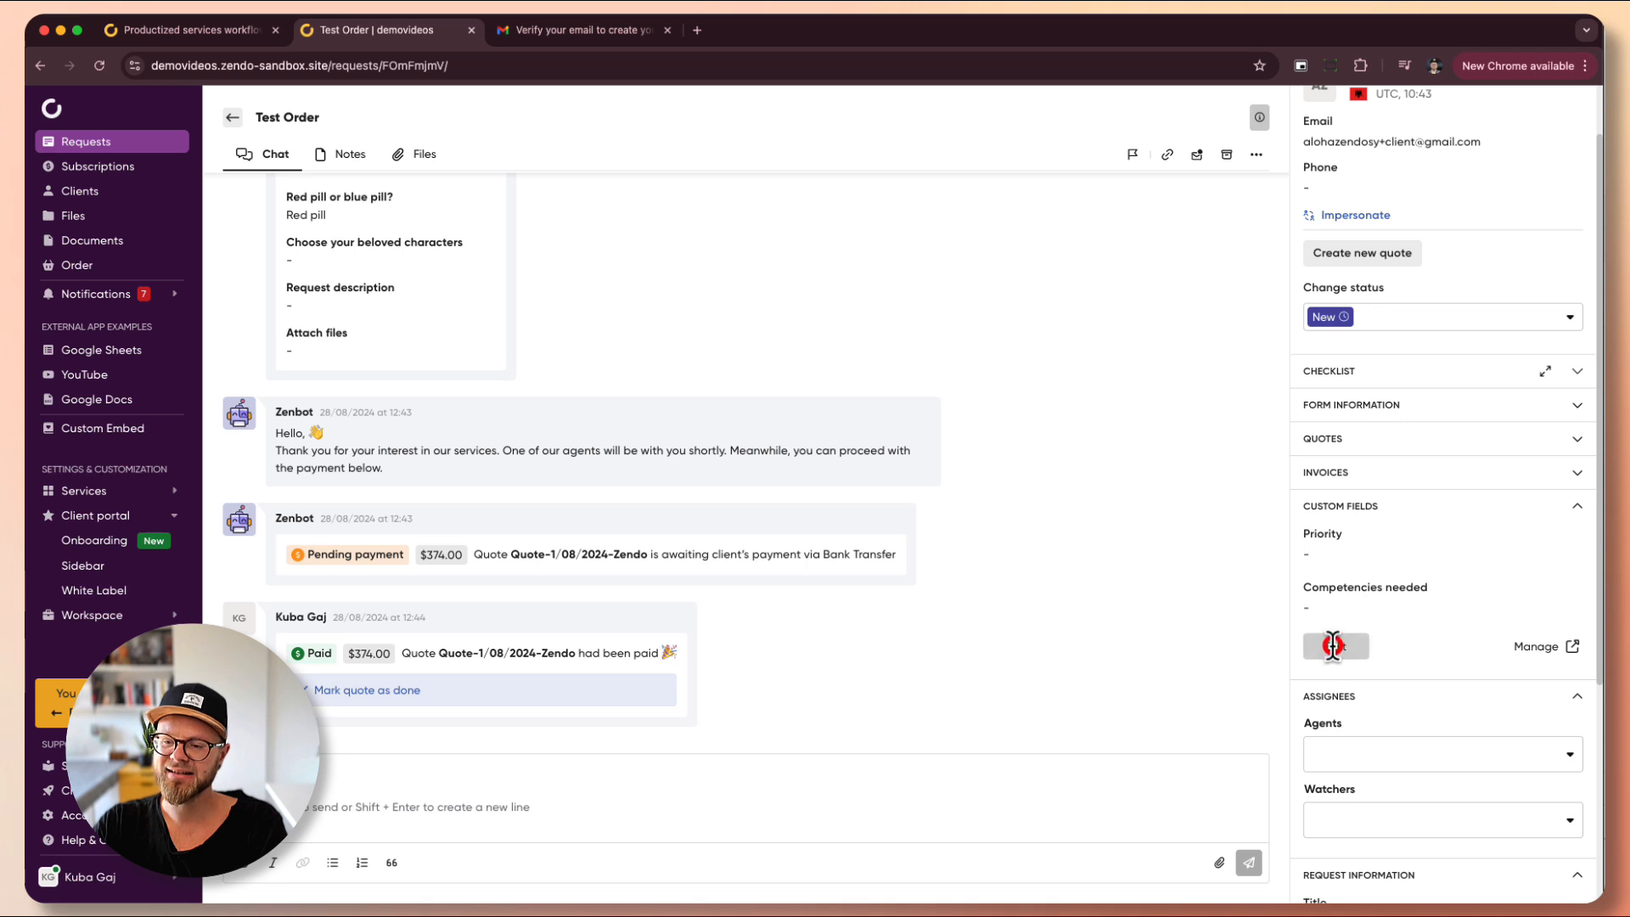
pyautogui.click(1354, 556)
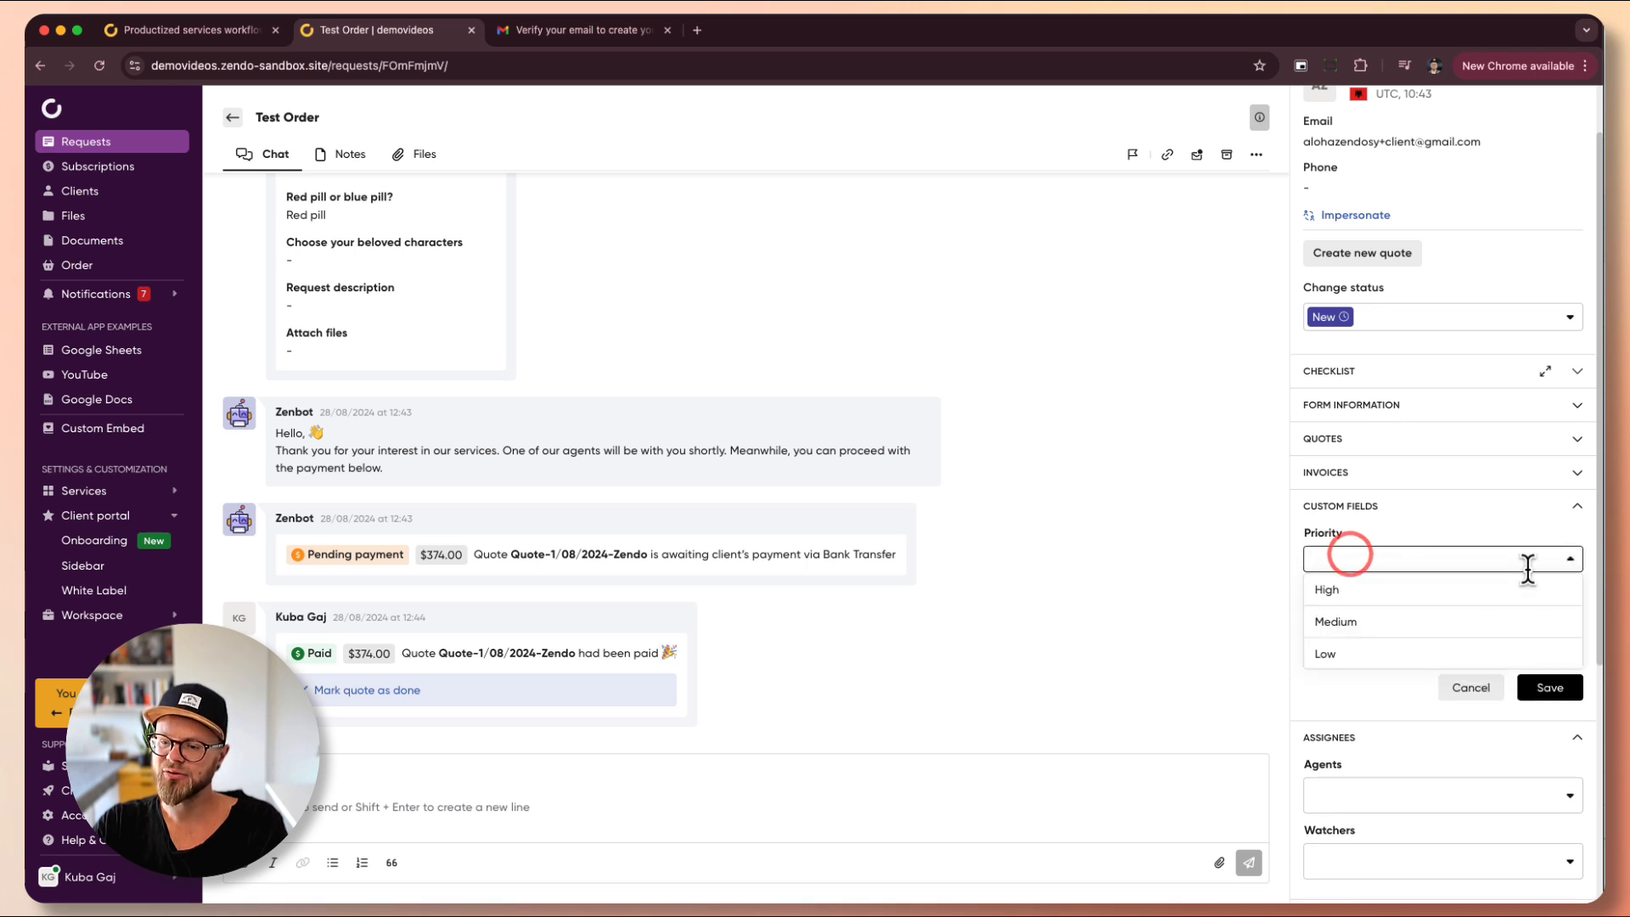
pyautogui.click(1416, 599)
pyautogui.click(1405, 629)
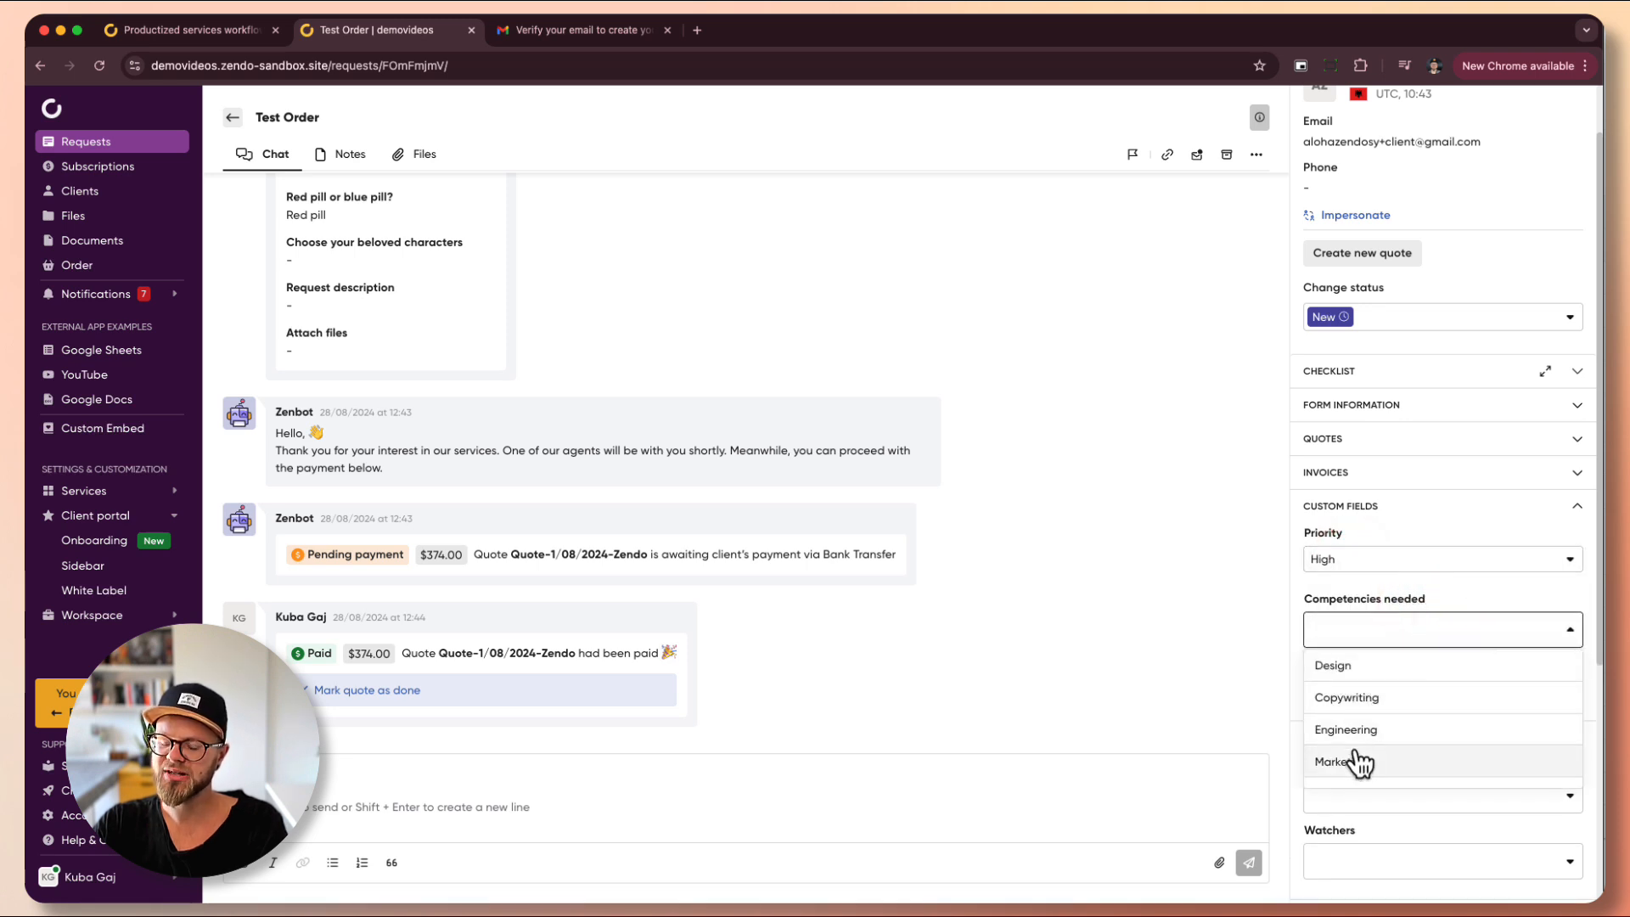
pyautogui.click(1352, 667)
pyautogui.click(1384, 694)
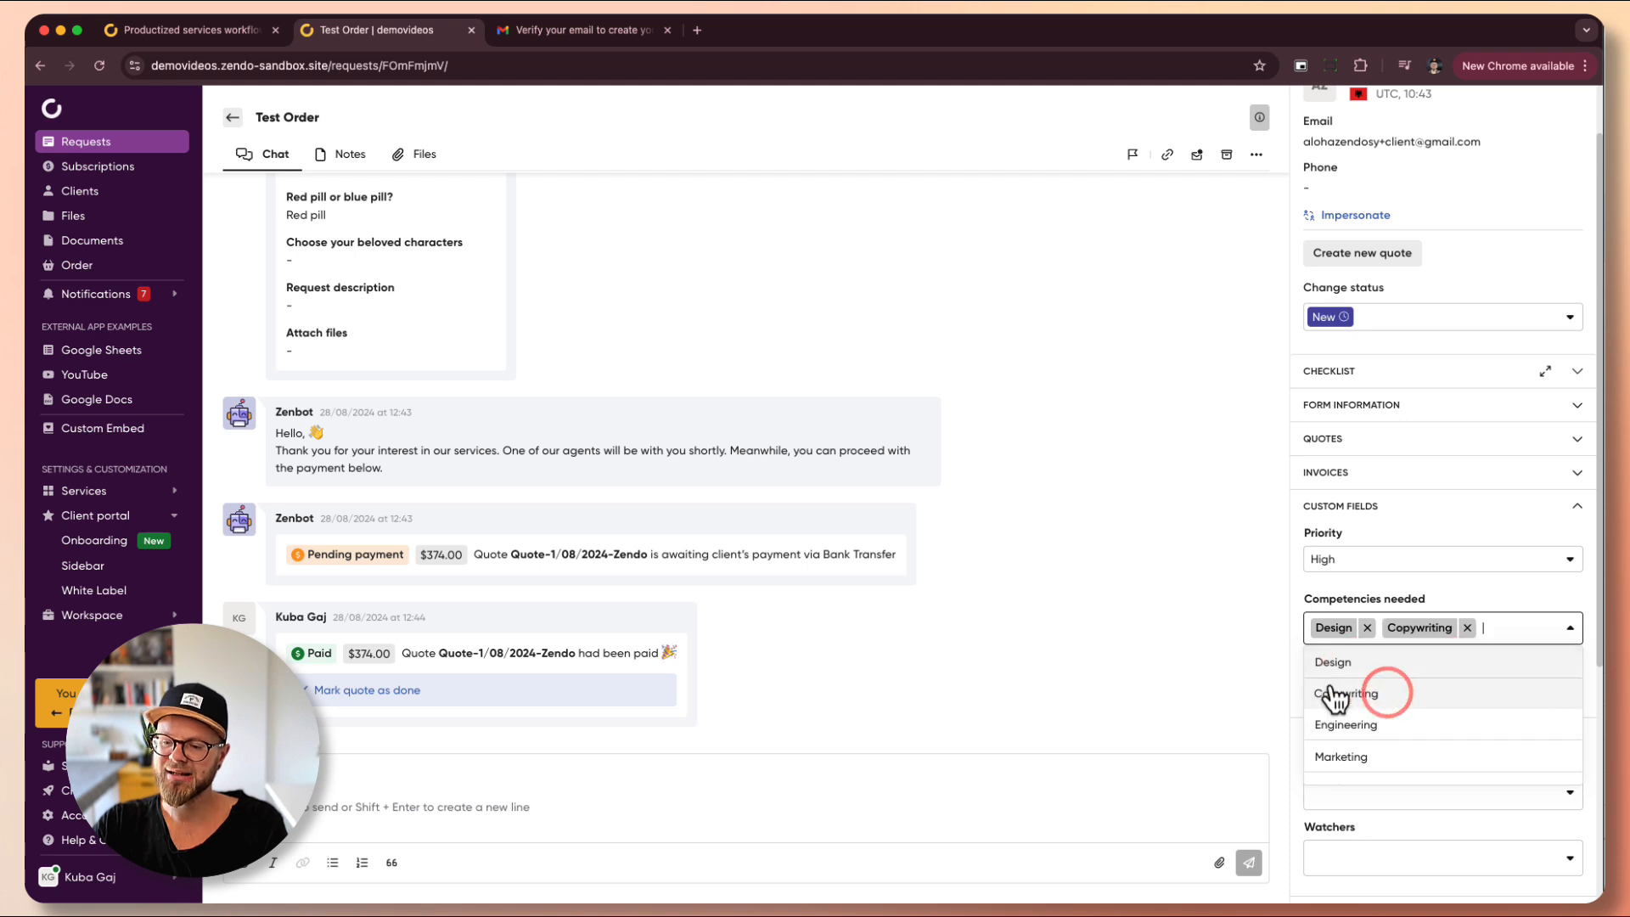
pyautogui.click(1295, 655)
pyautogui.click(1535, 684)
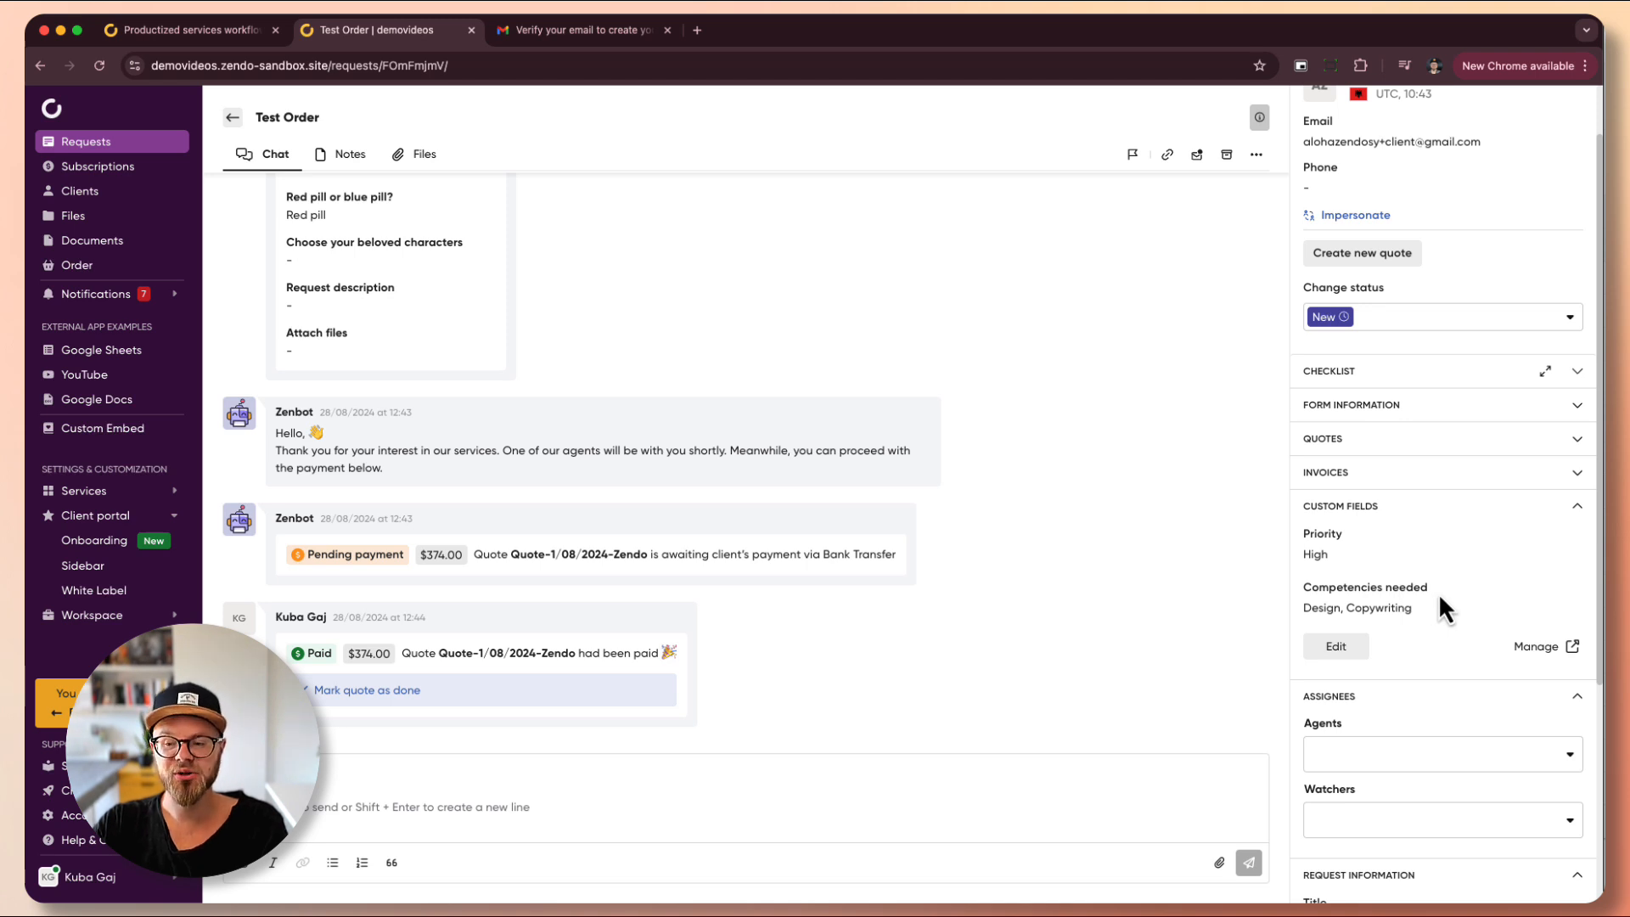
pyautogui.click(1355, 643)
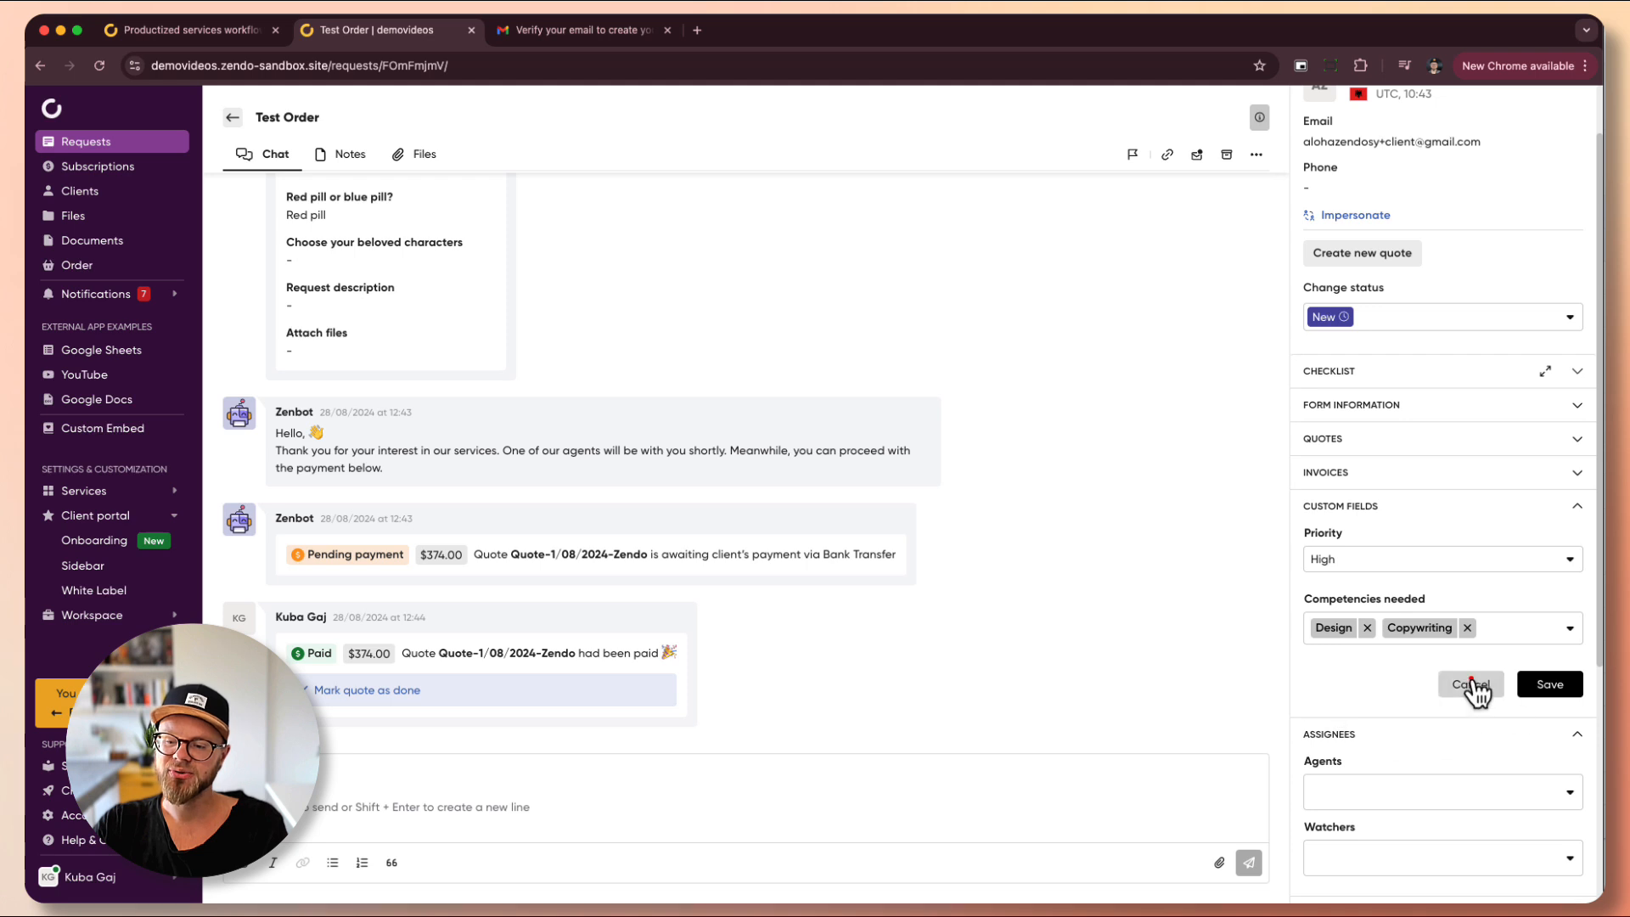
pyautogui.click(1472, 683)
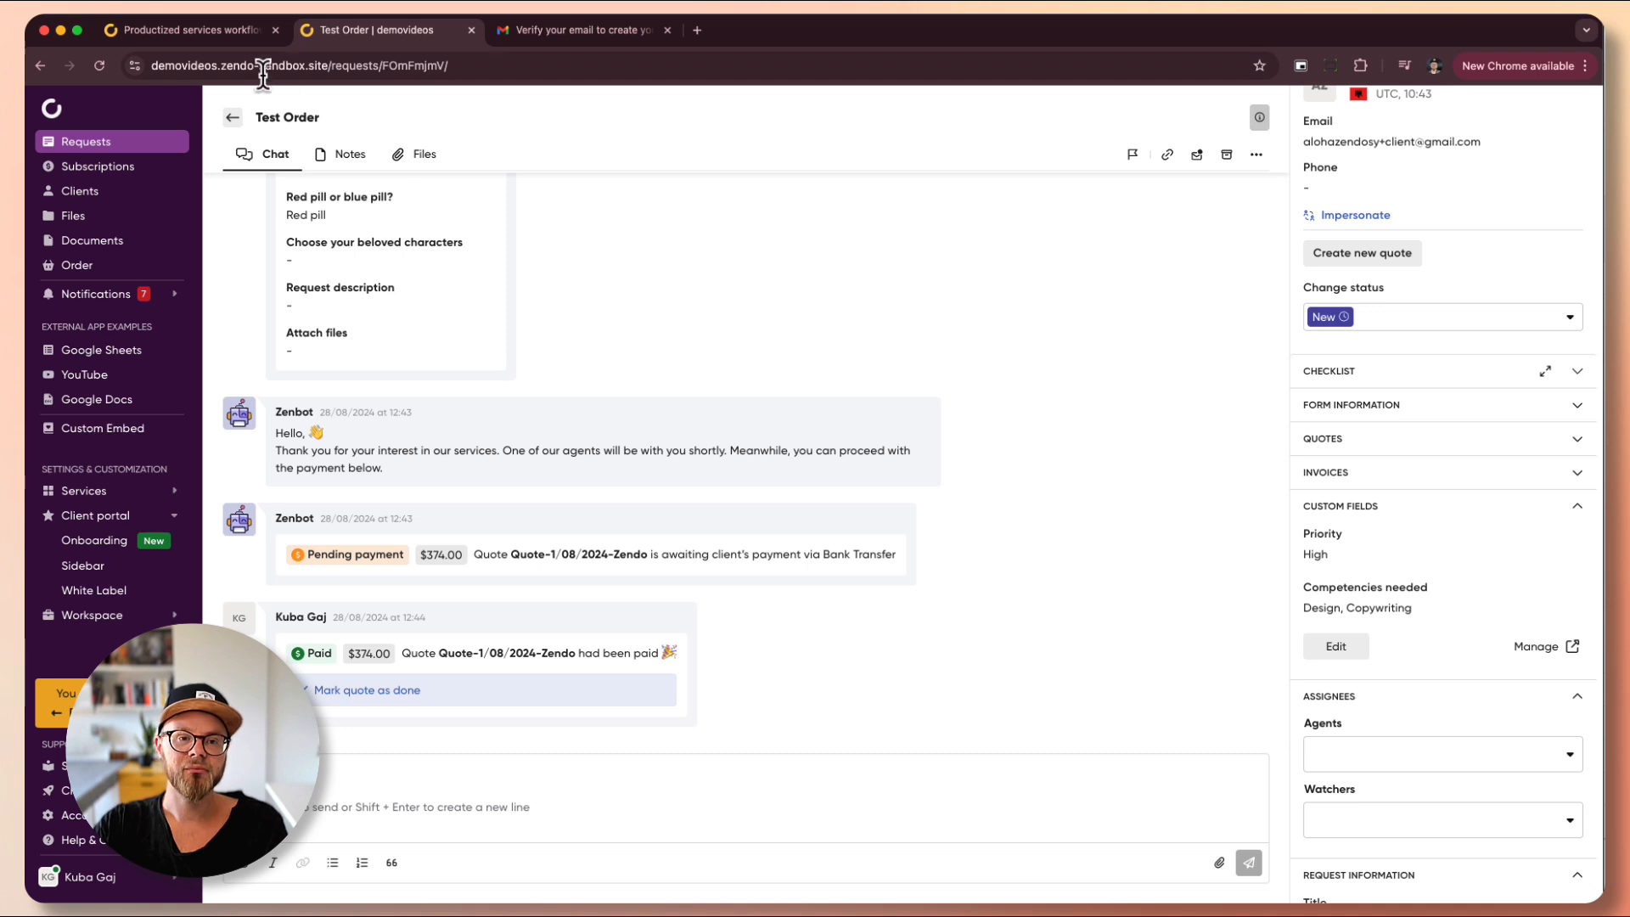
# - Return to the Productized services workflow and review the settings and choices of the Competencies needed field without changing them
pyautogui.click(192, 29)
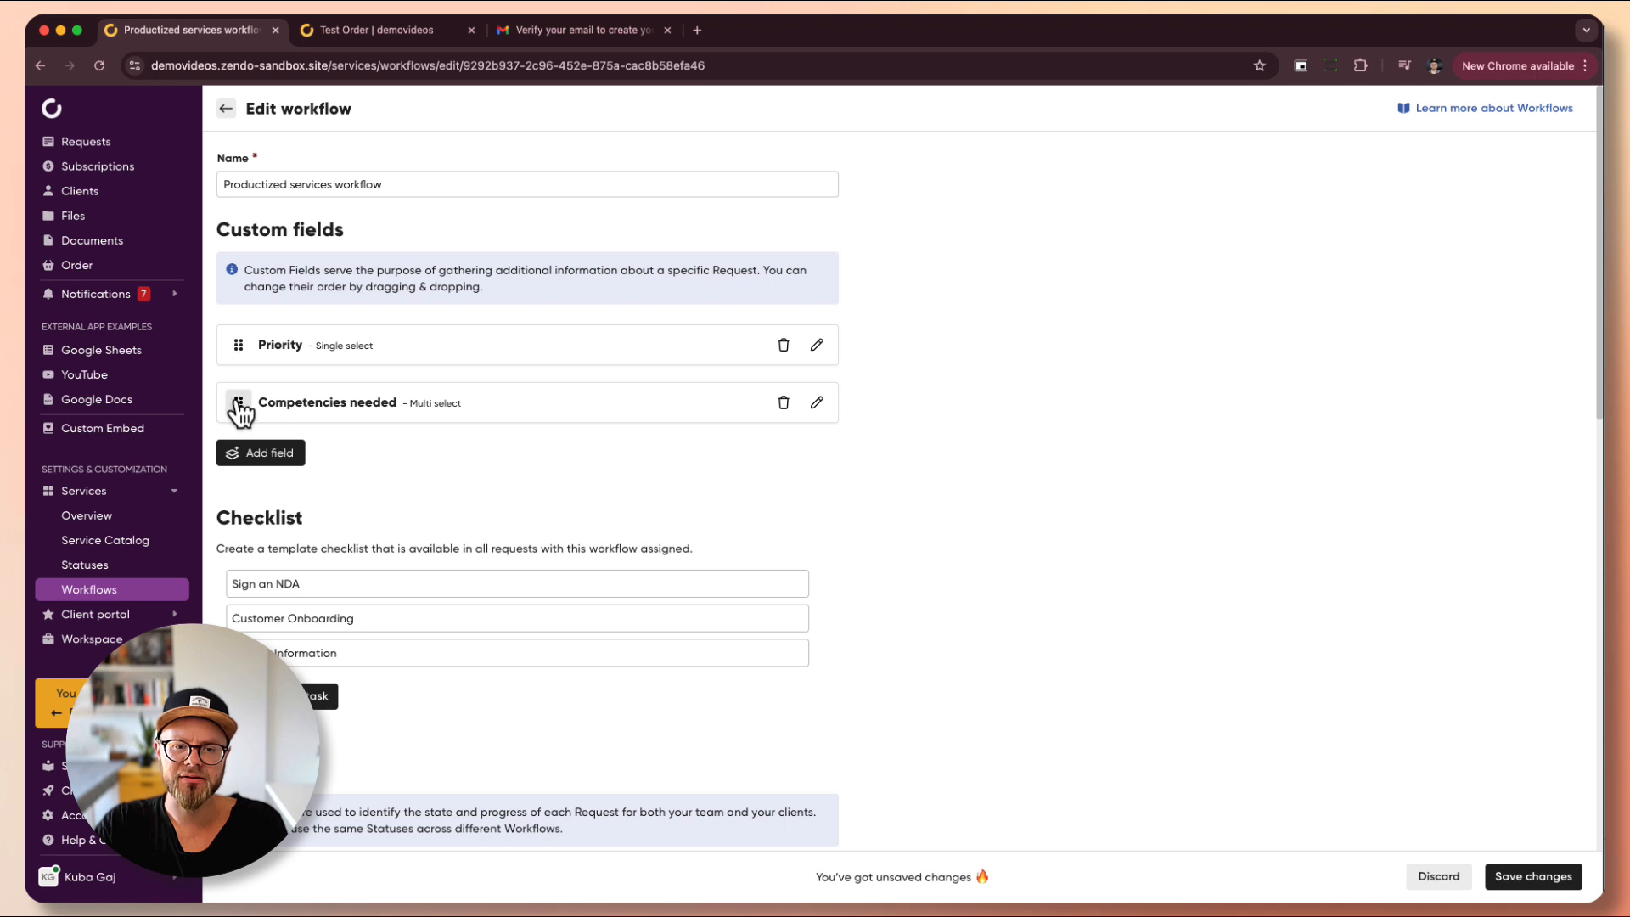
pyautogui.moveTo(238, 403)
pyautogui.mouseDown()
pyautogui.moveTo(240, 349)
pyautogui.moveTo(234, 397)
pyautogui.mouseUp()
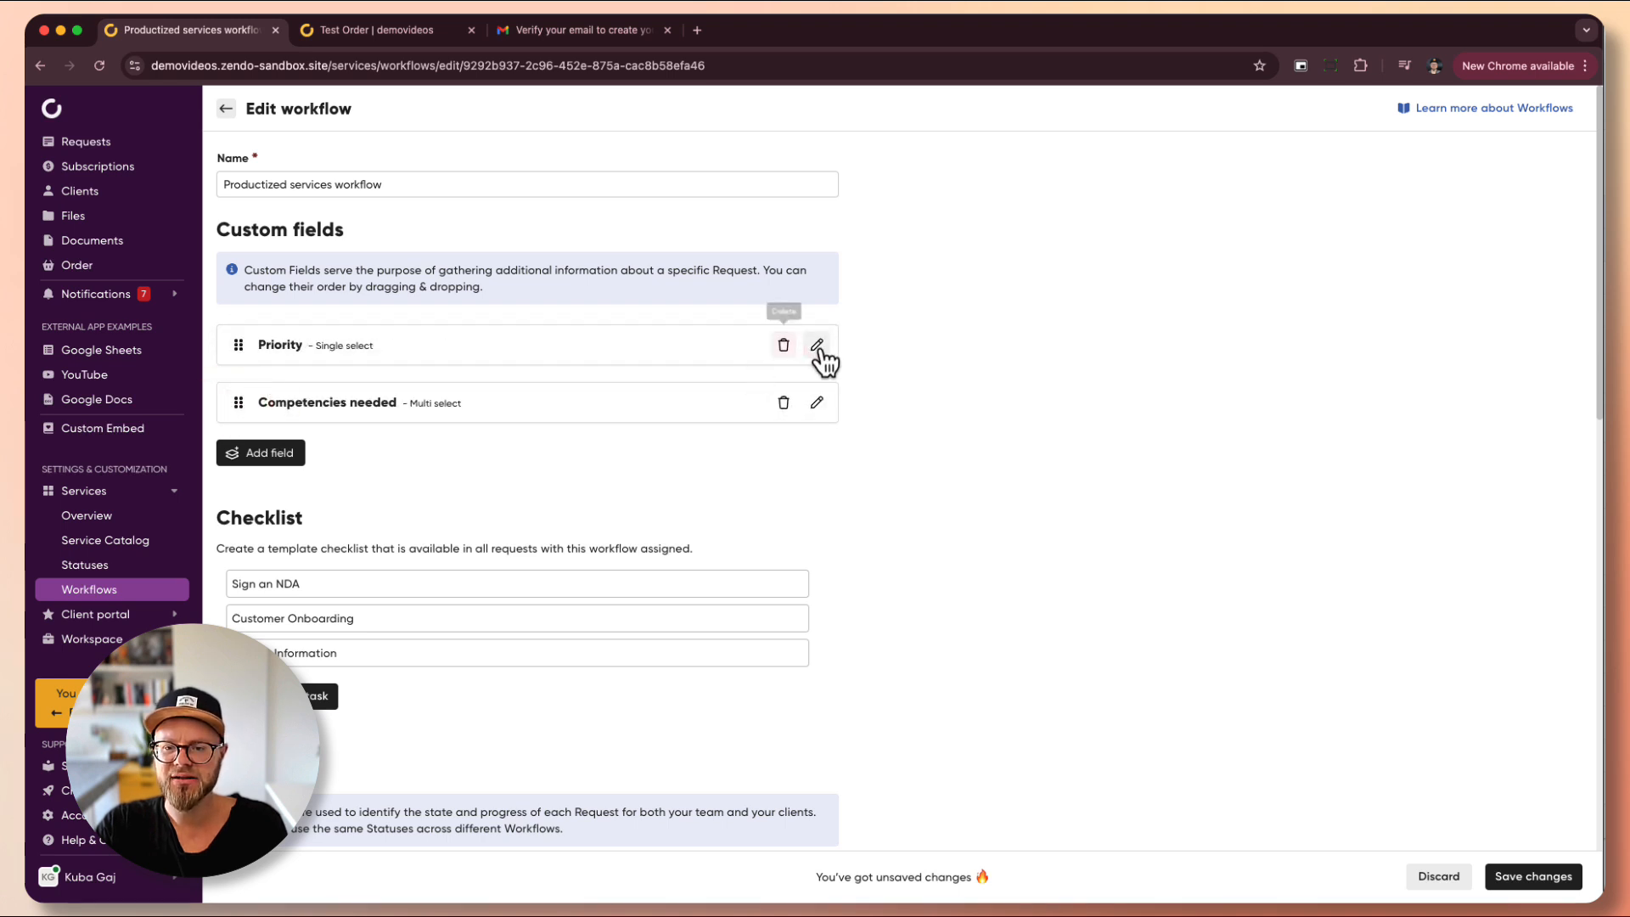
pyautogui.click(817, 401)
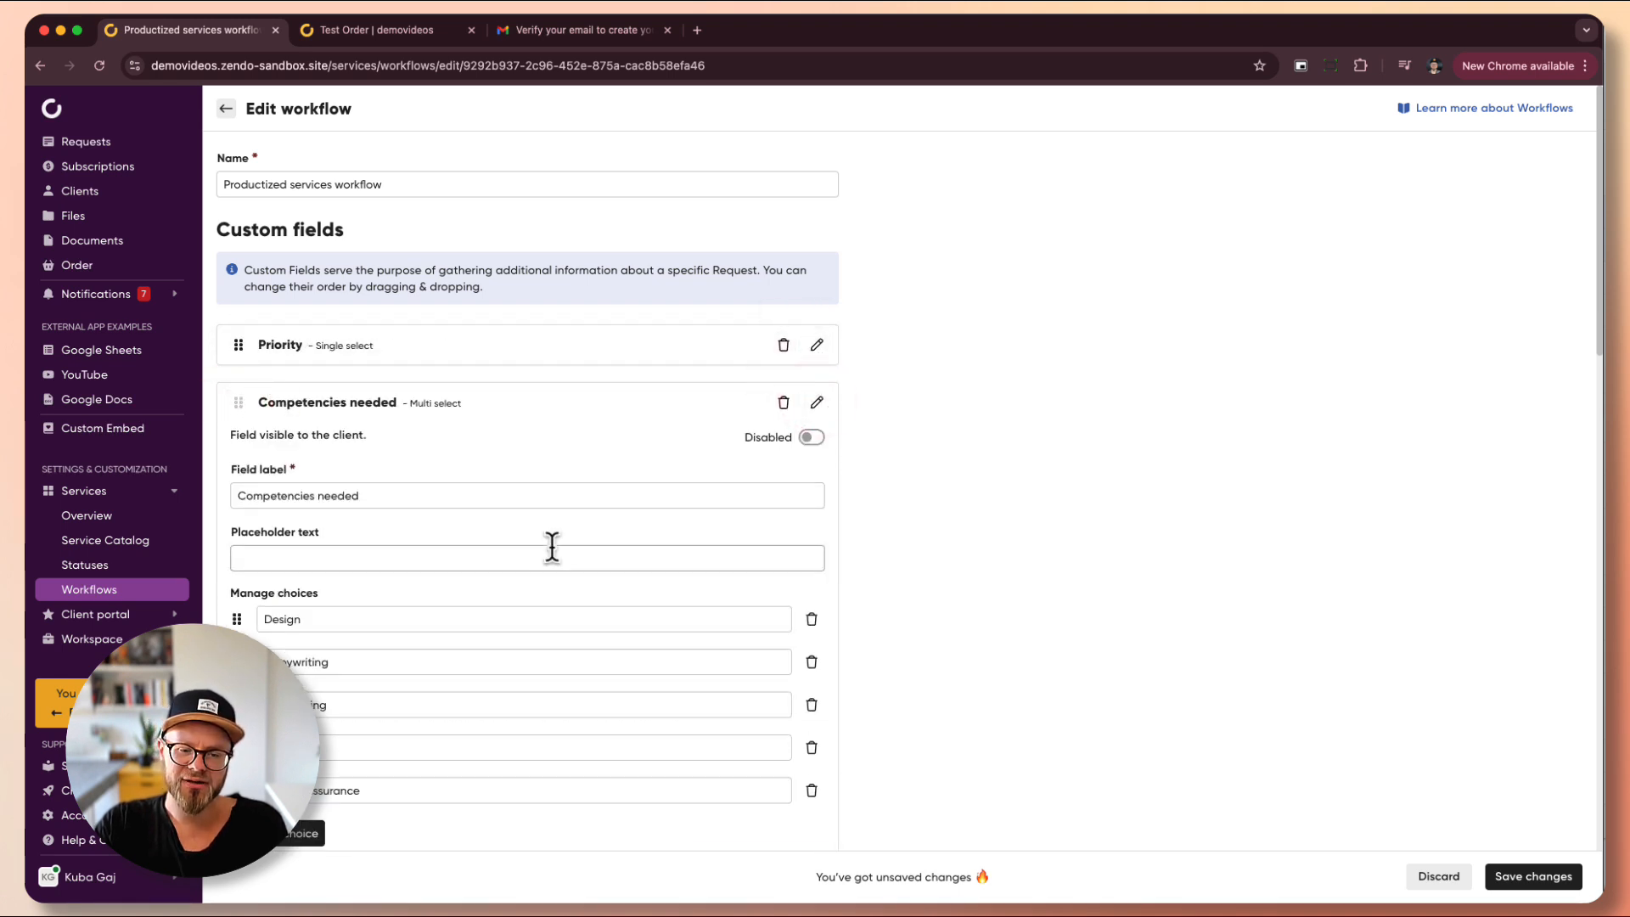
pyautogui.scroll(-1, 745, 498)
pyautogui.scroll(-5, 745, 499)
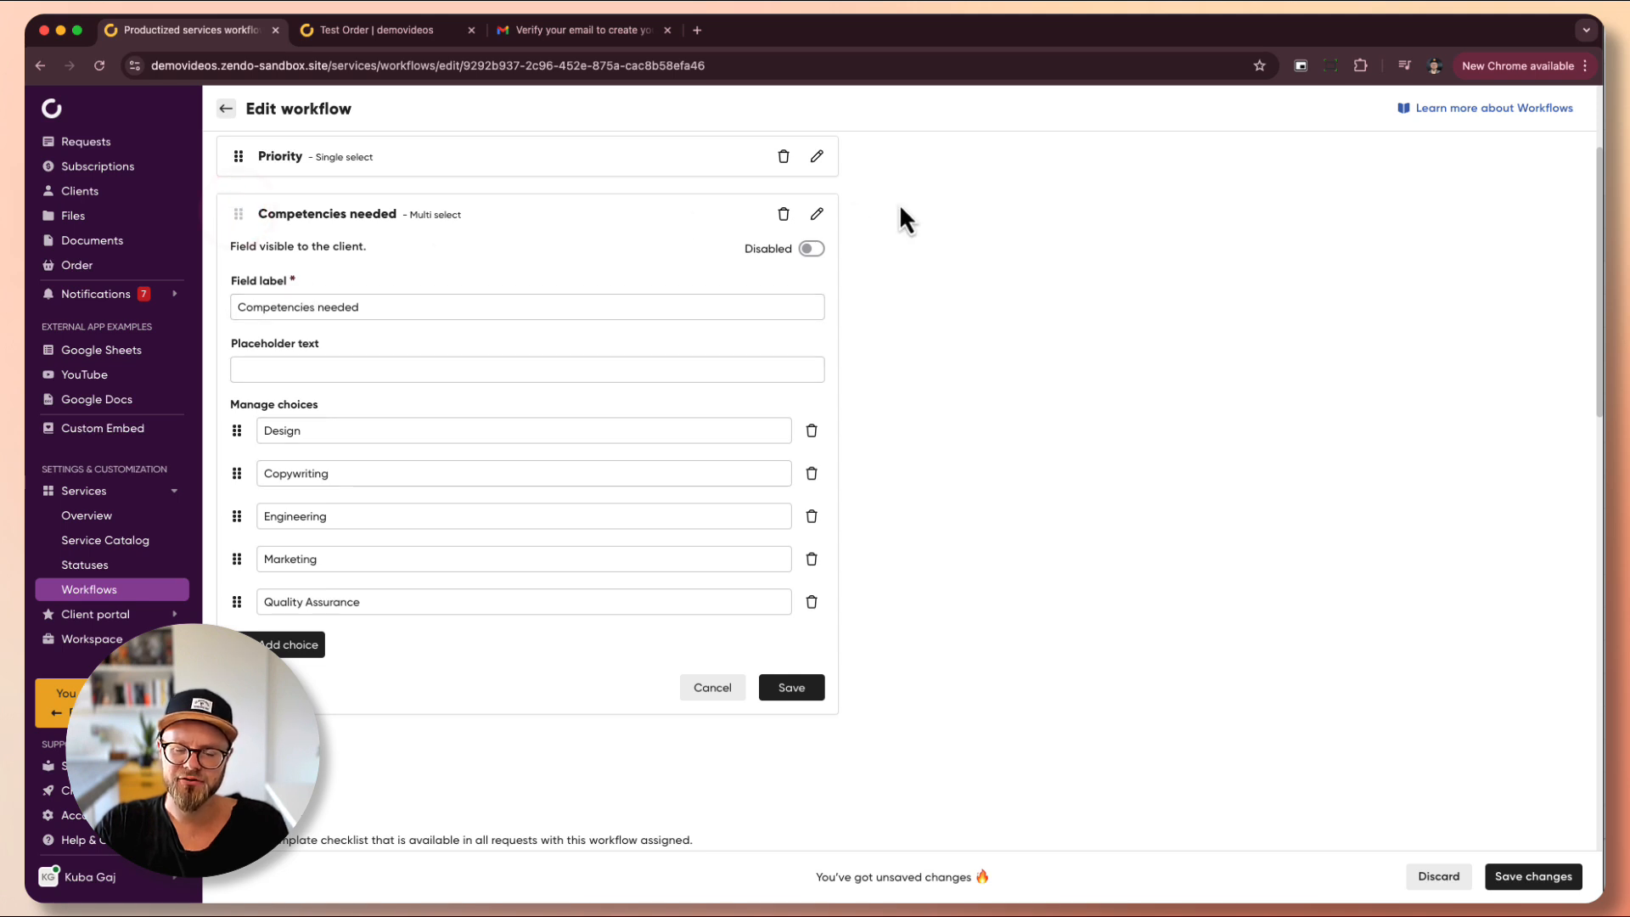
pyautogui.click(714, 690)
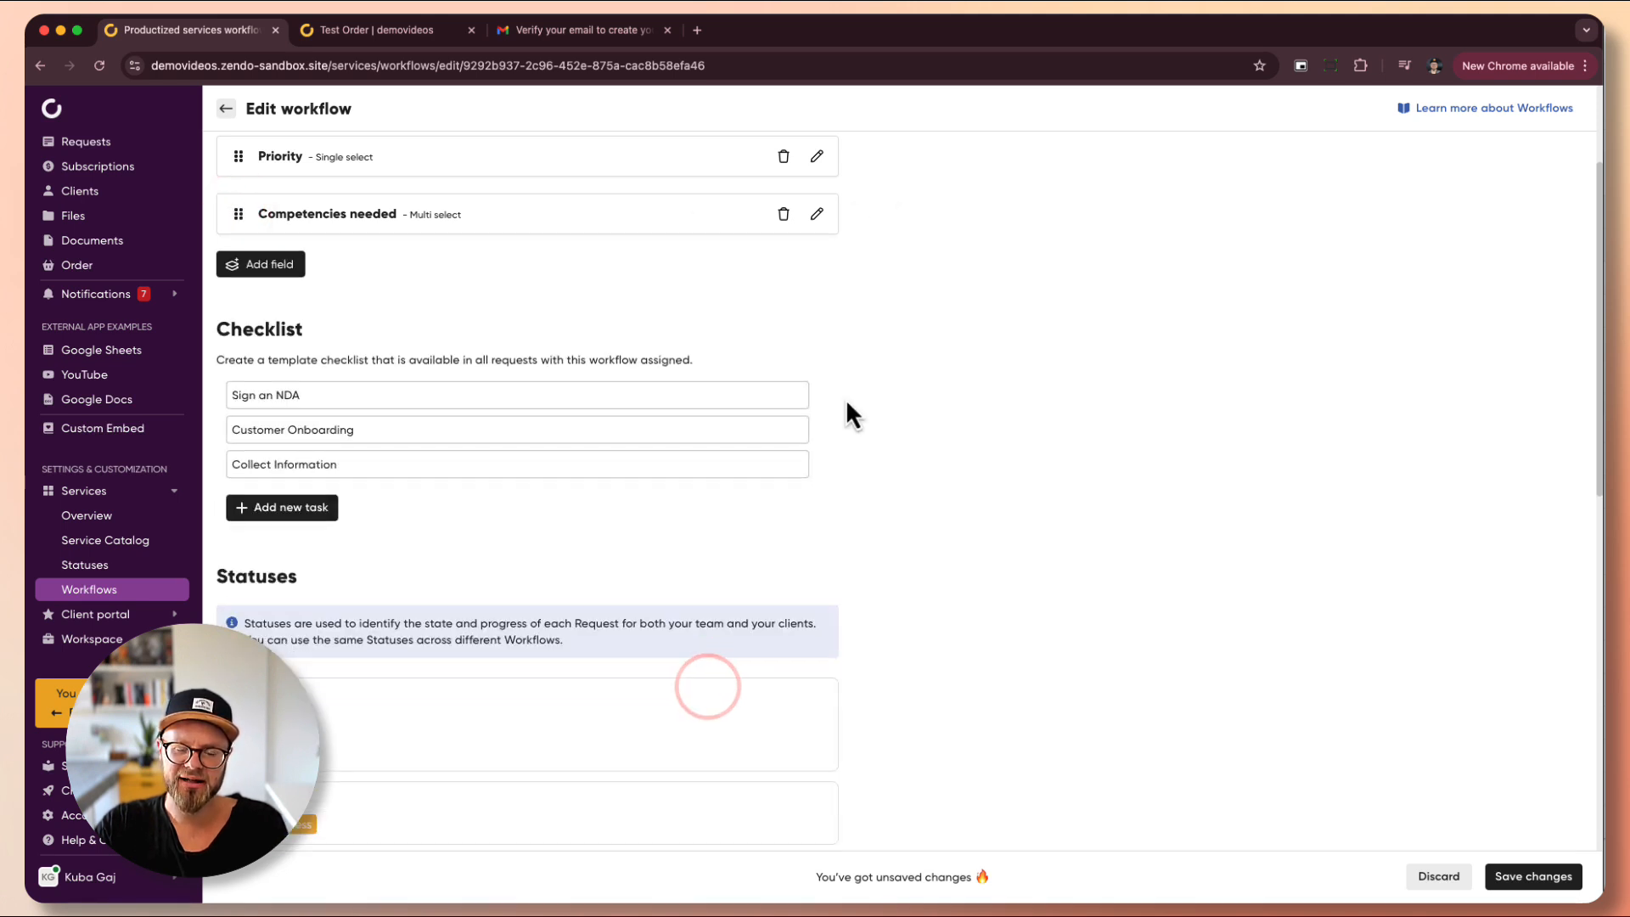
pyautogui.scroll(2, 845, 399)
pyautogui.scroll(3, 844, 399)
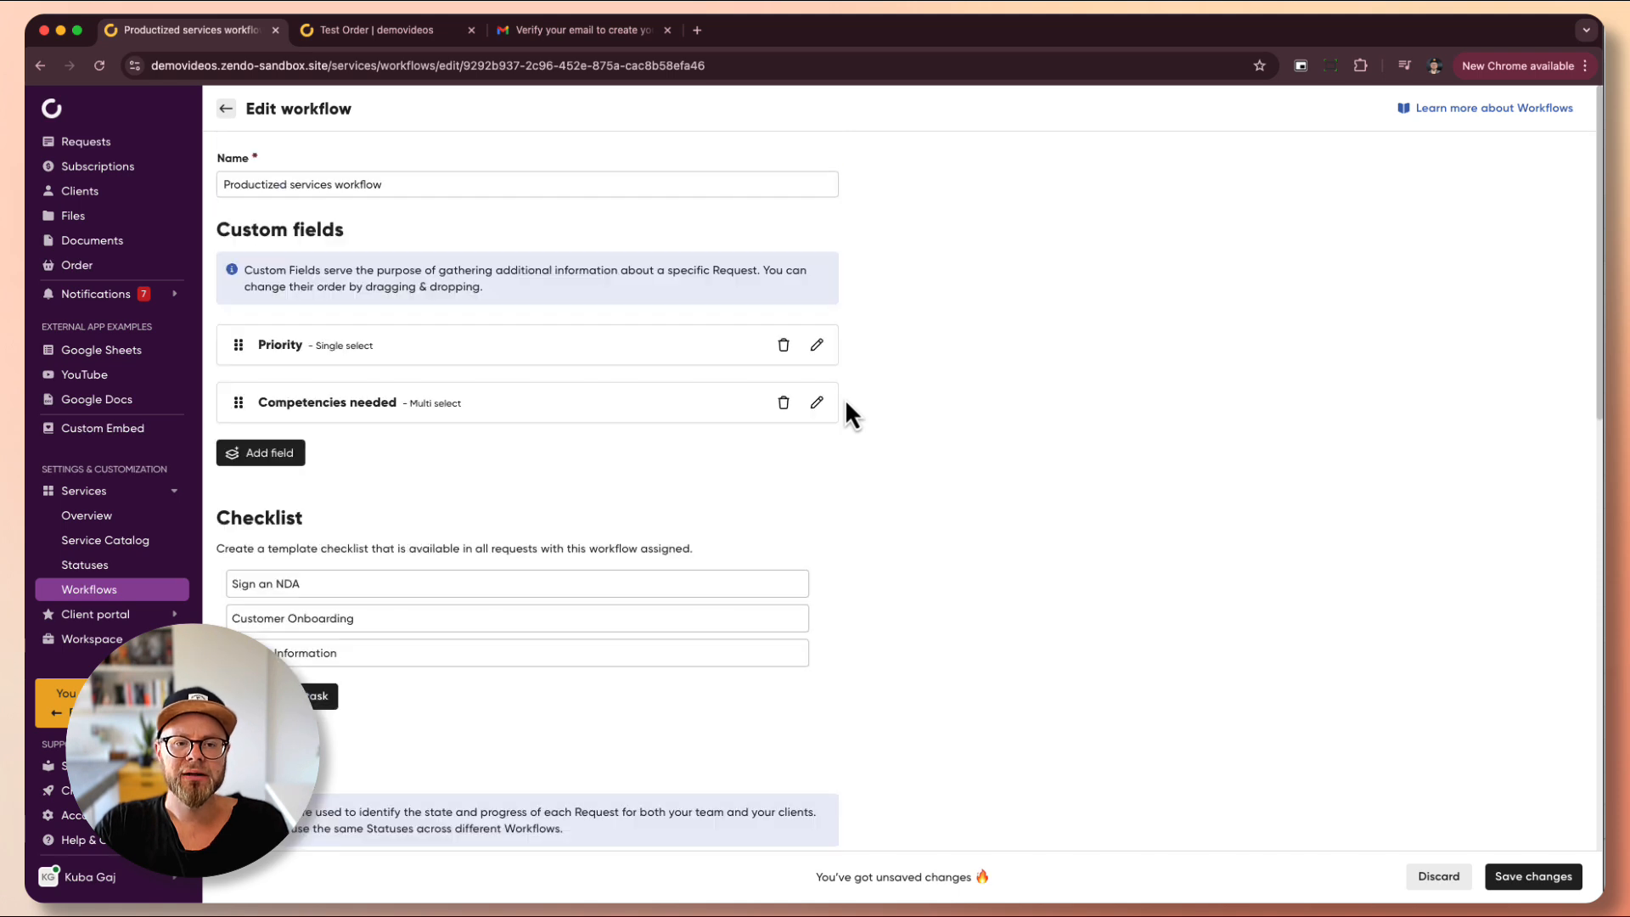
# - Examine the template checklist tasks in the Productized services workflow, starting with Sign an NDA
pyautogui.scroll(-3, 844, 399)
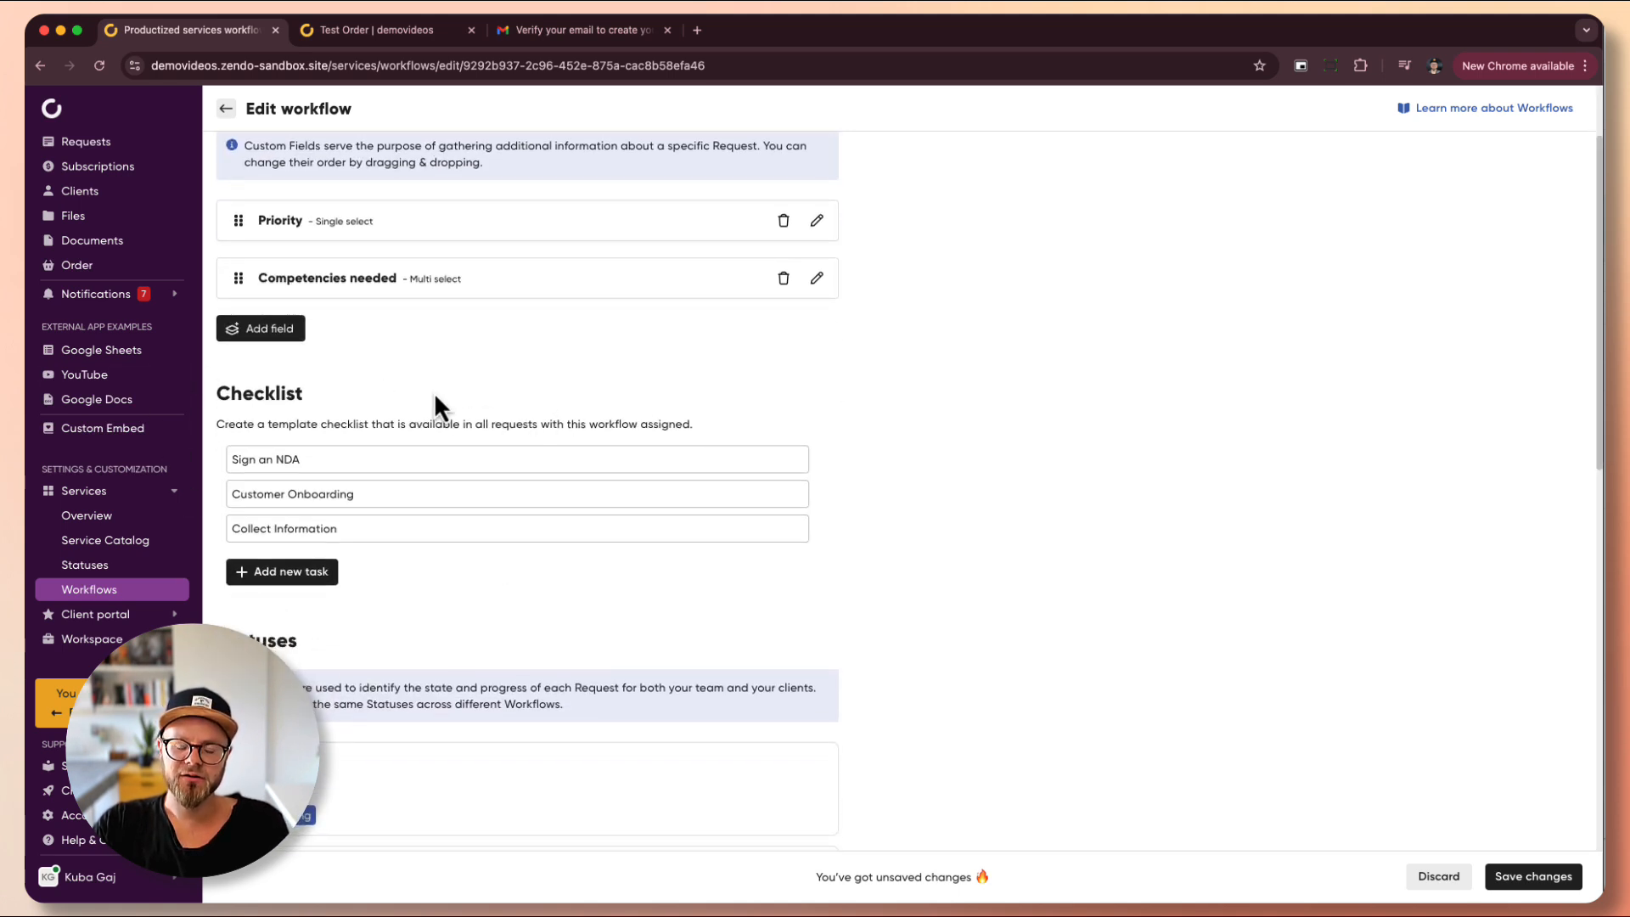
pyautogui.click(416, 462)
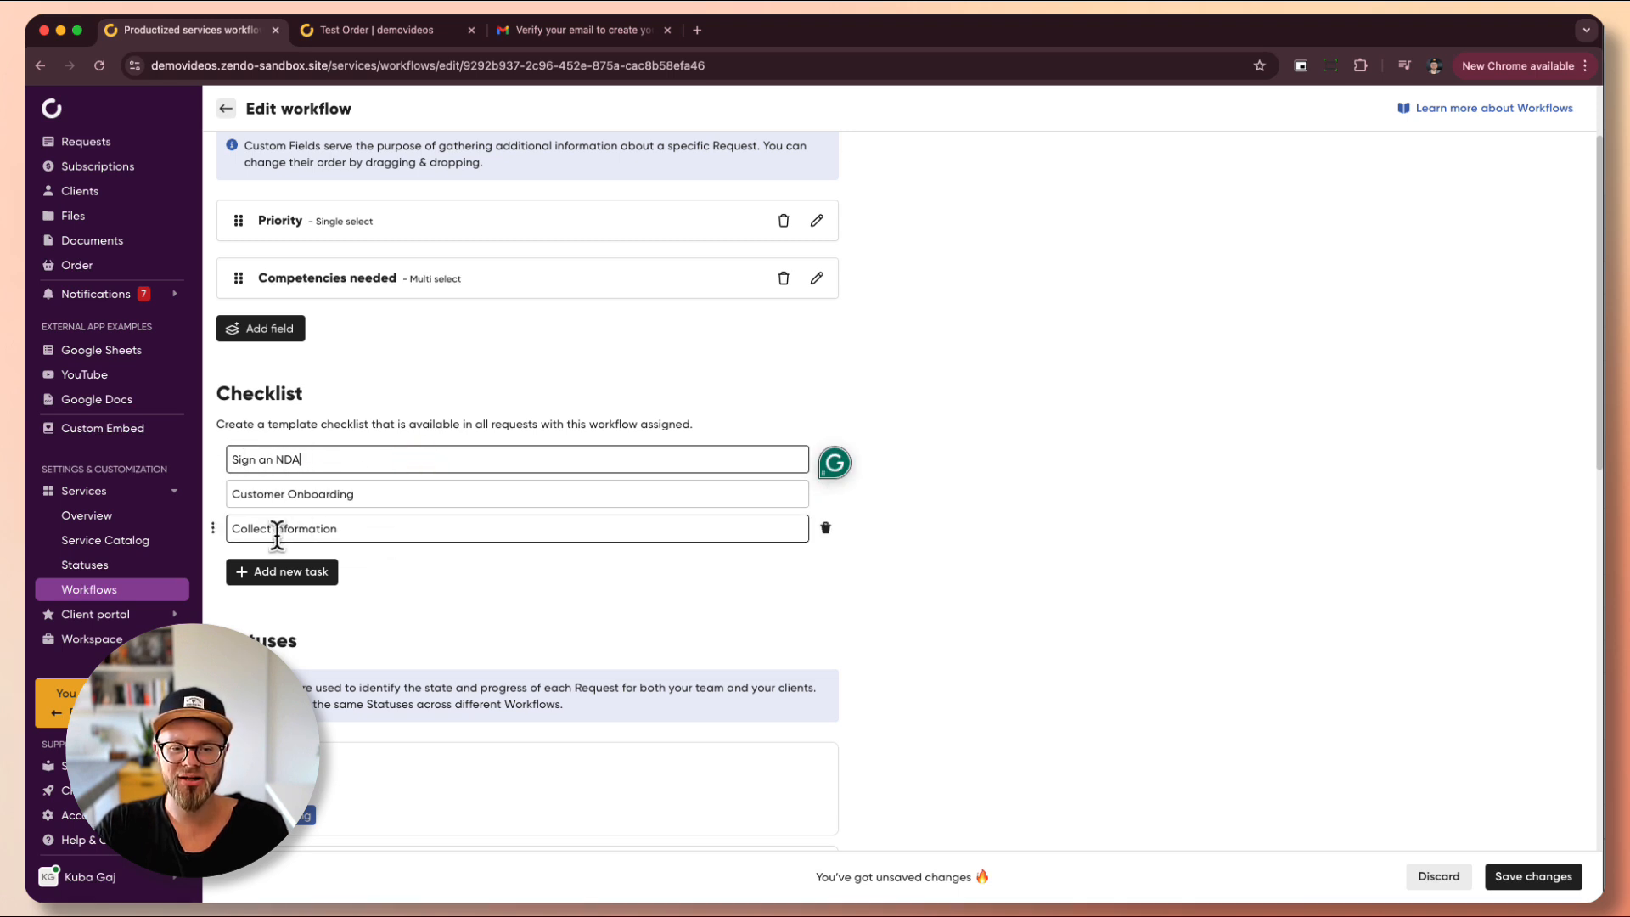
pyautogui.click(444, 583)
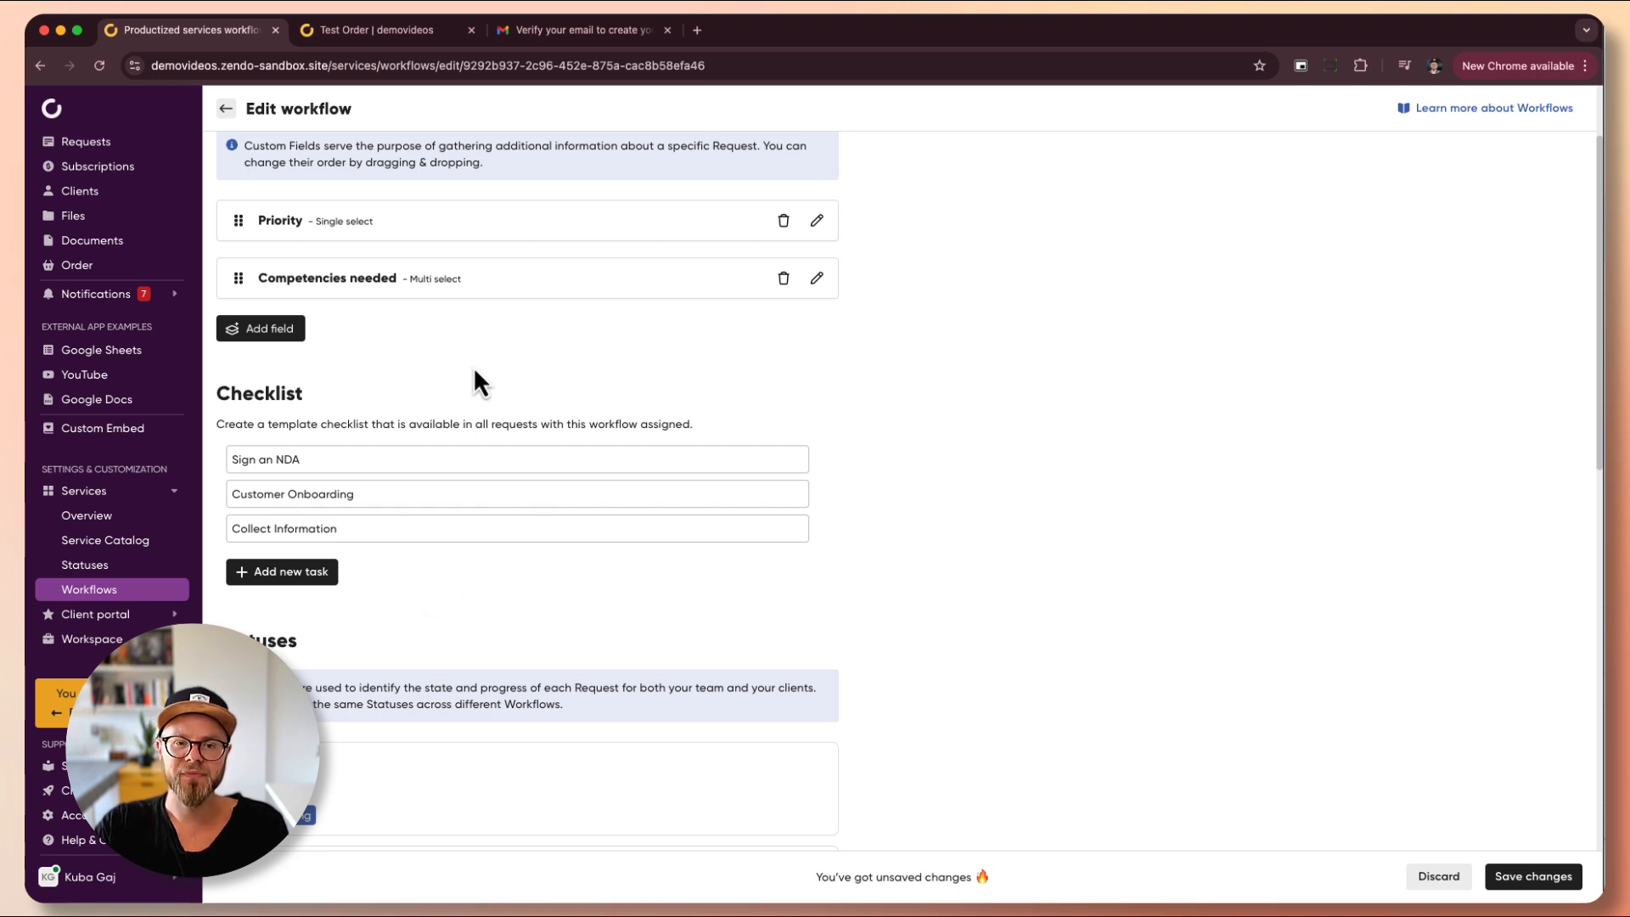
# - Expand the checklist in the Test Order request, mark the Sign an NDA task as completed and unmark it again
pyautogui.click(333, 34)
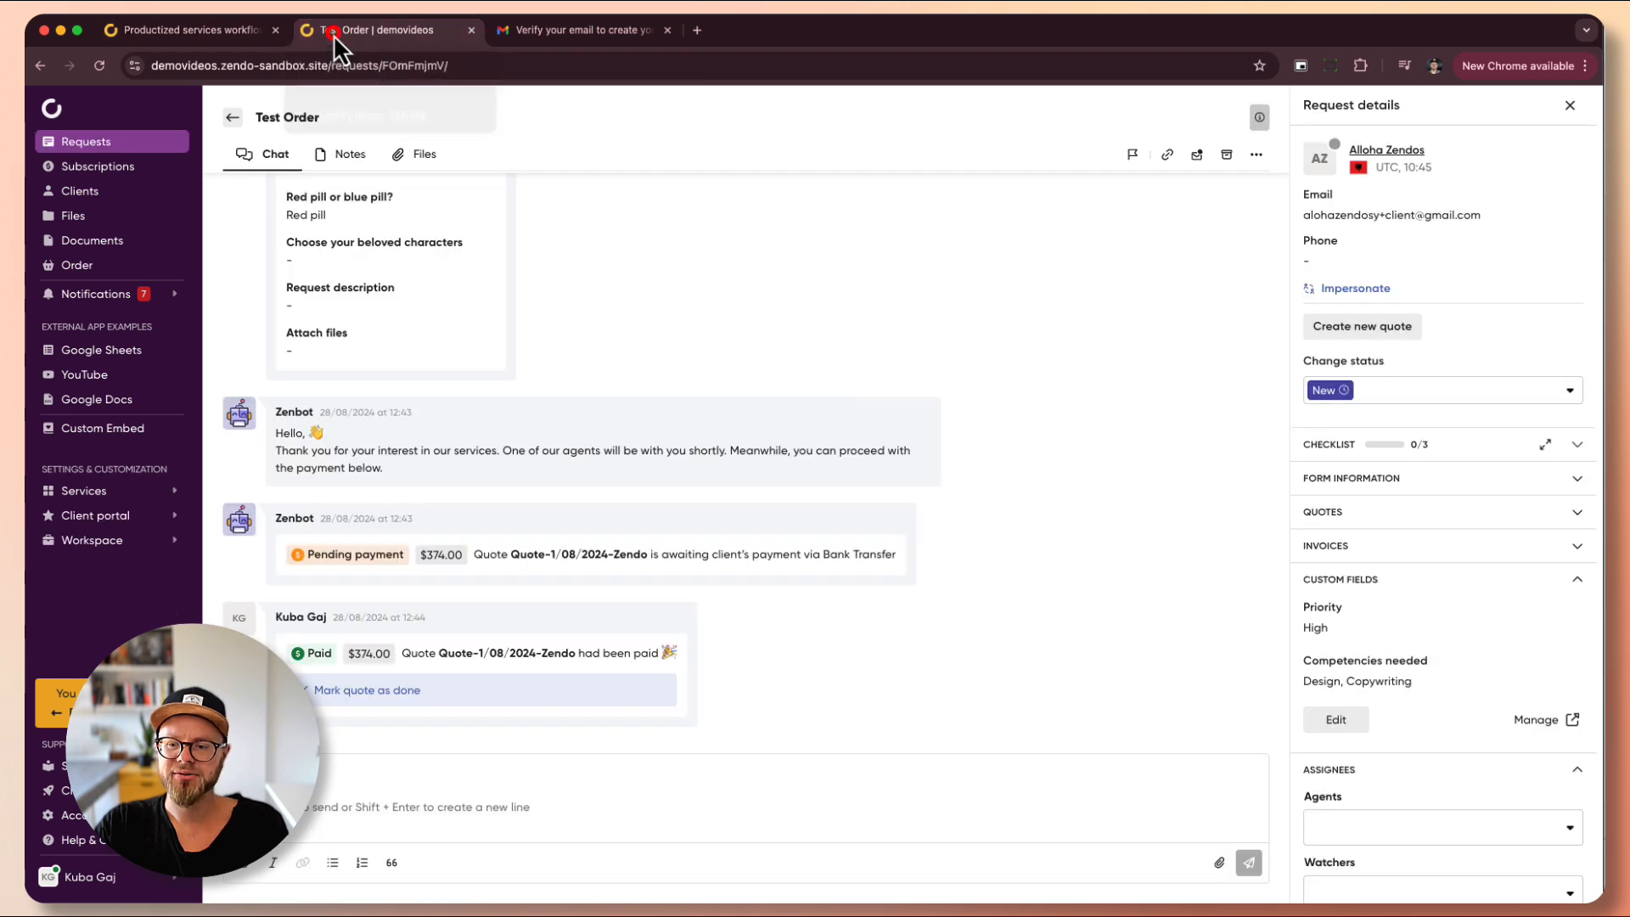
pyautogui.click(1465, 444)
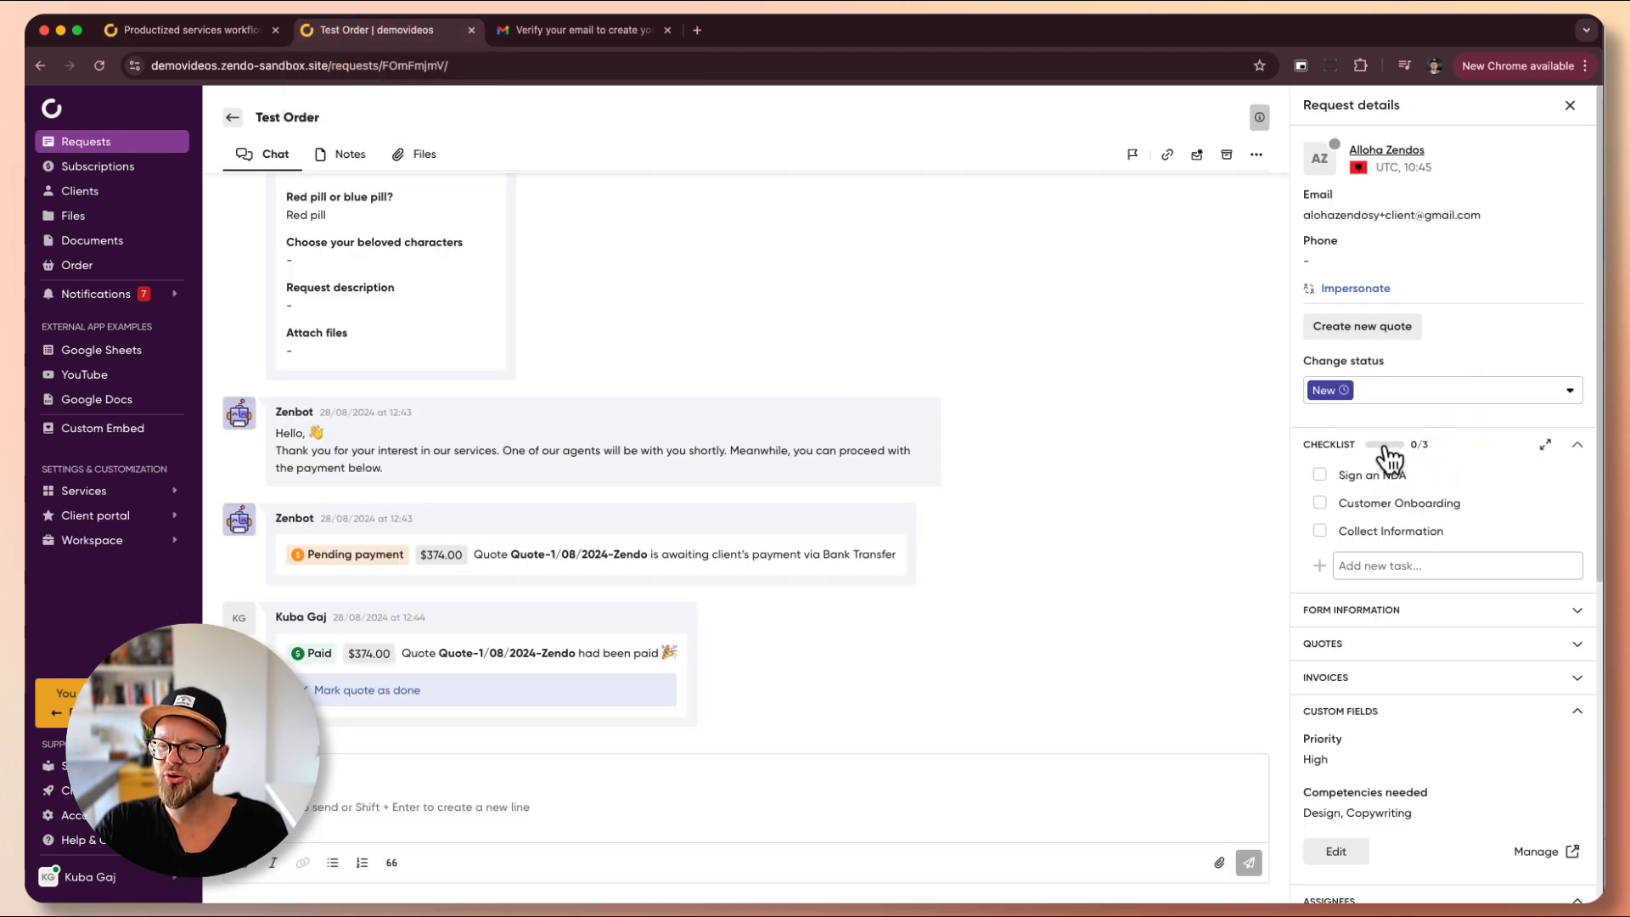
pyautogui.click(1320, 474)
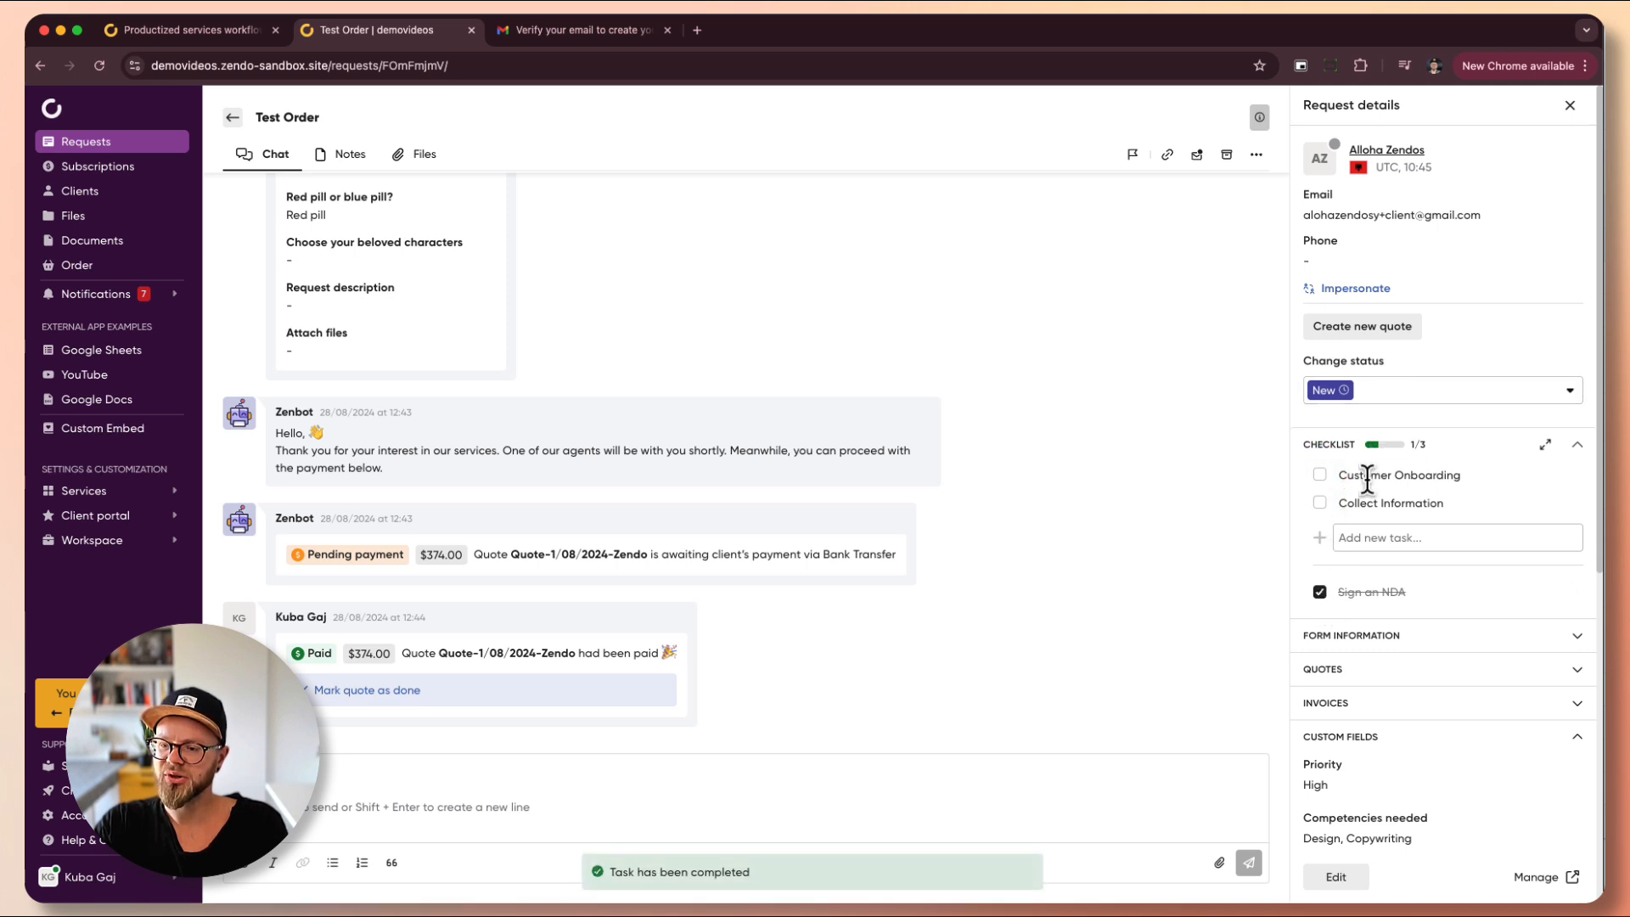
pyautogui.click(1320, 592)
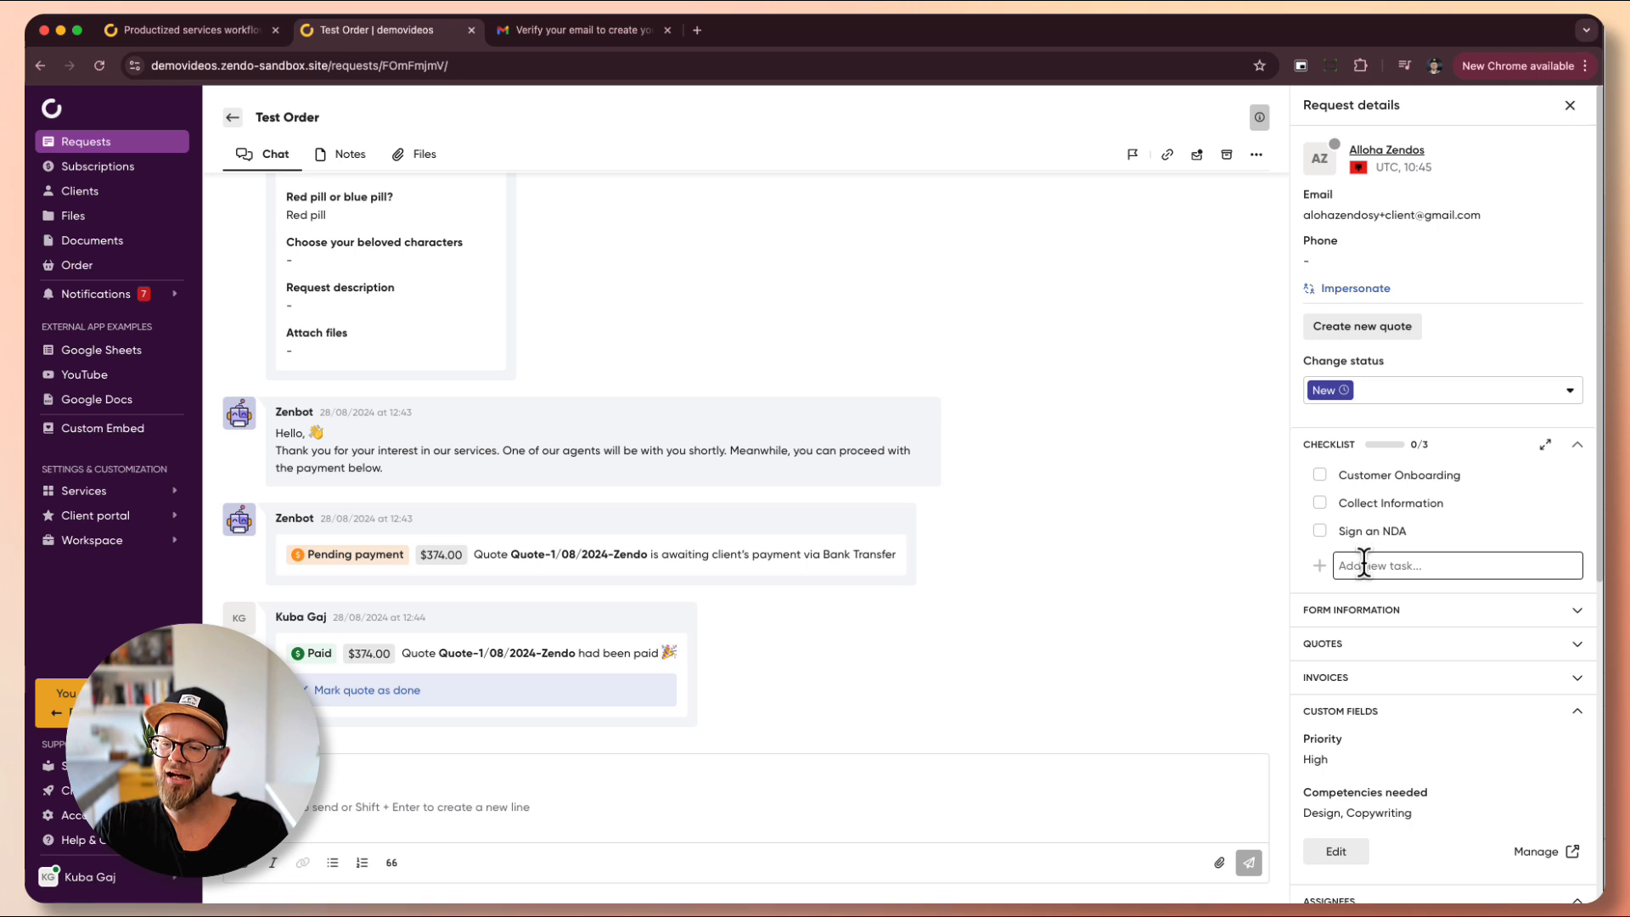
# - Examine where new tasks can be added to the request's checklist, view the checklist enlarged and close that view
pyautogui.click(1364, 566)
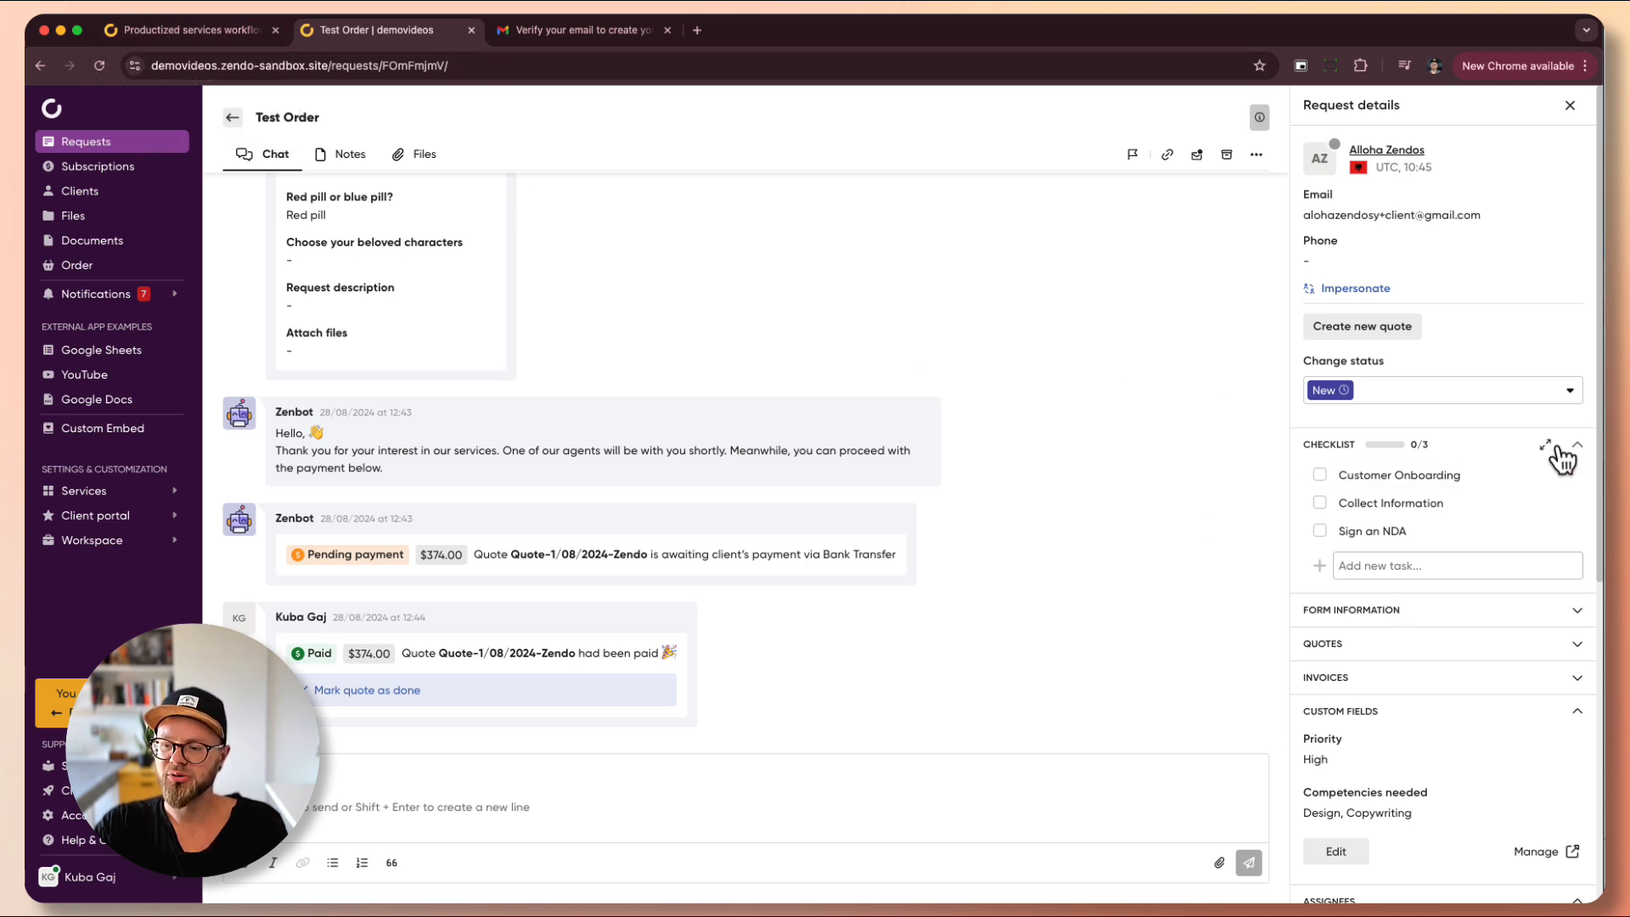
pyautogui.click(1542, 444)
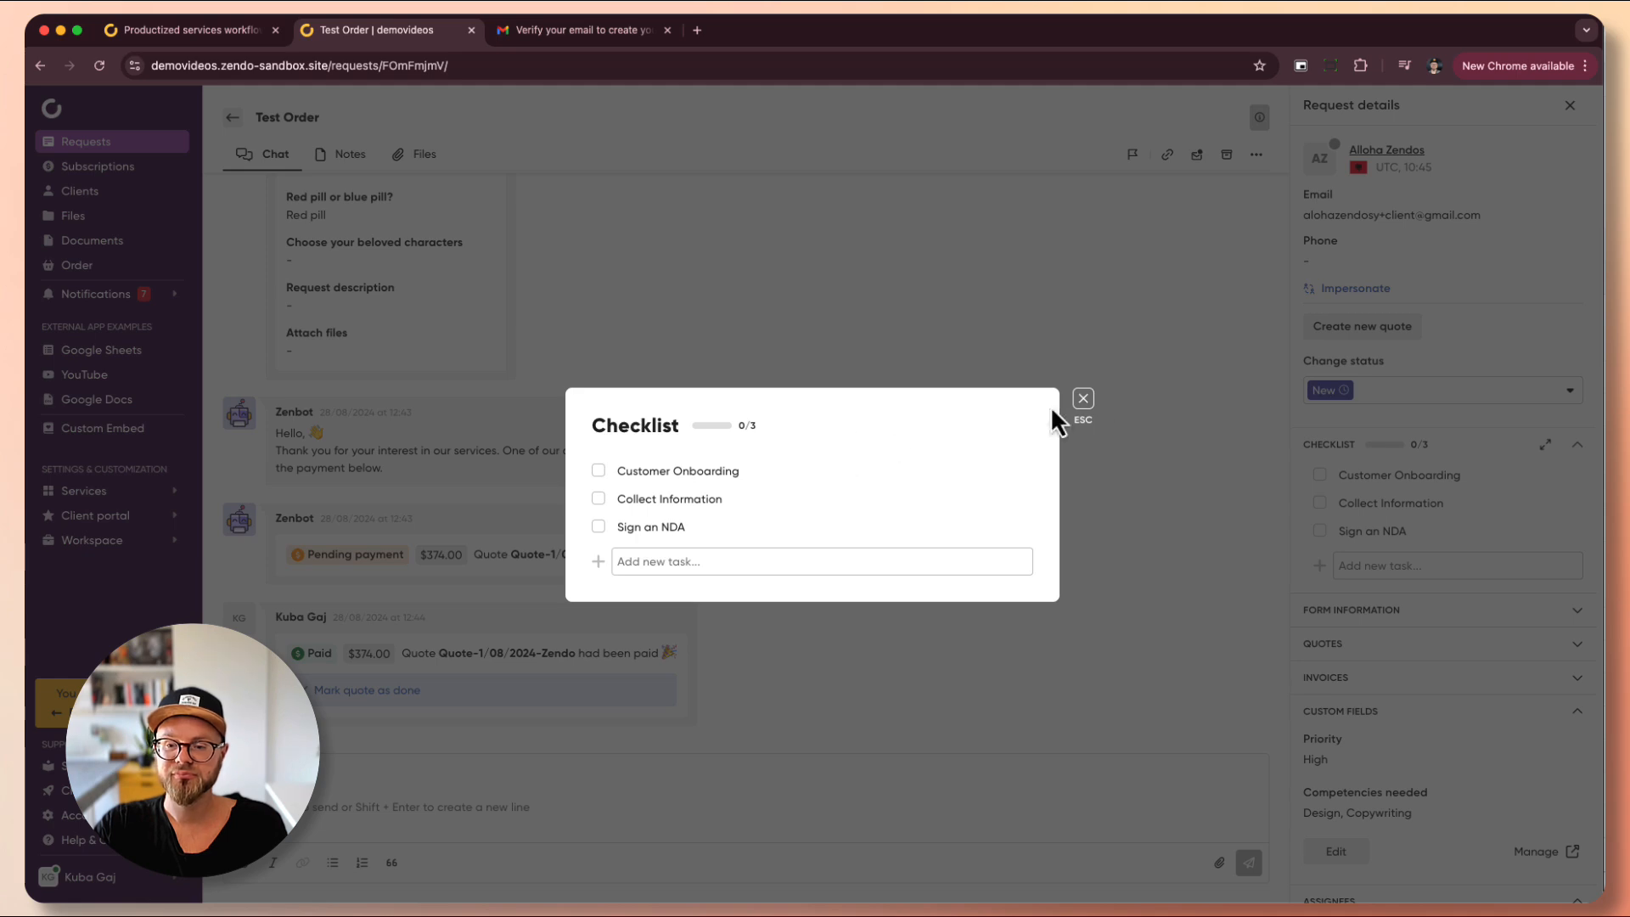
pyautogui.click(1083, 398)
# - Return to the Productized services workflow and review its pending, active and completed statuses and the options for adding more
pyautogui.click(229, 34)
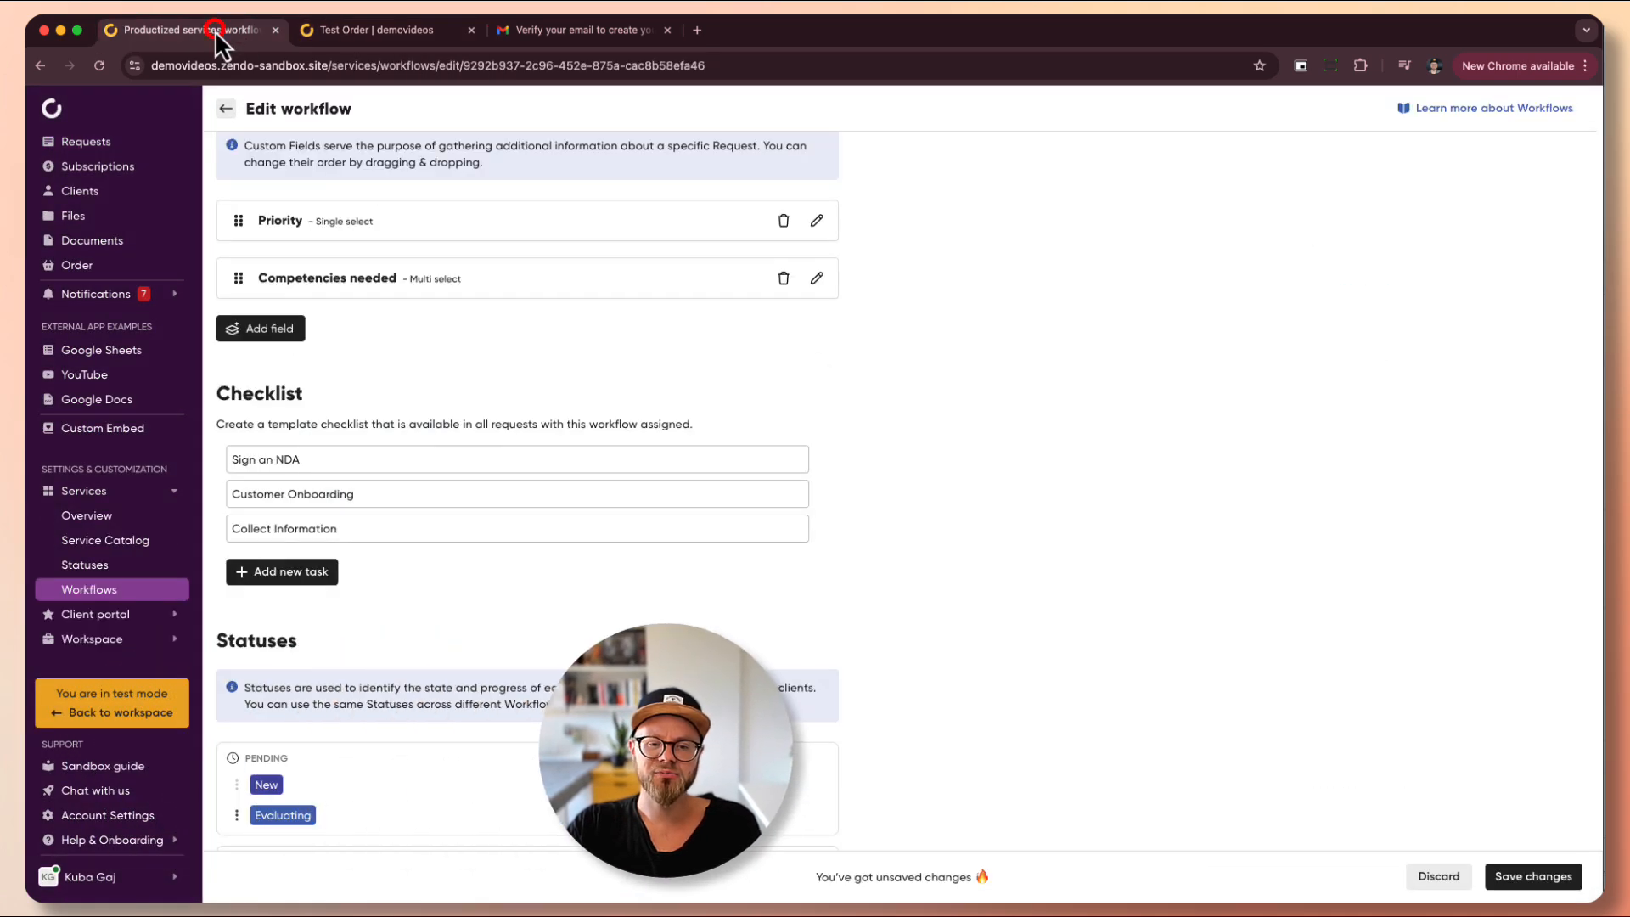
pyautogui.scroll(-3, 935, 523)
pyautogui.scroll(-3, 935, 523)
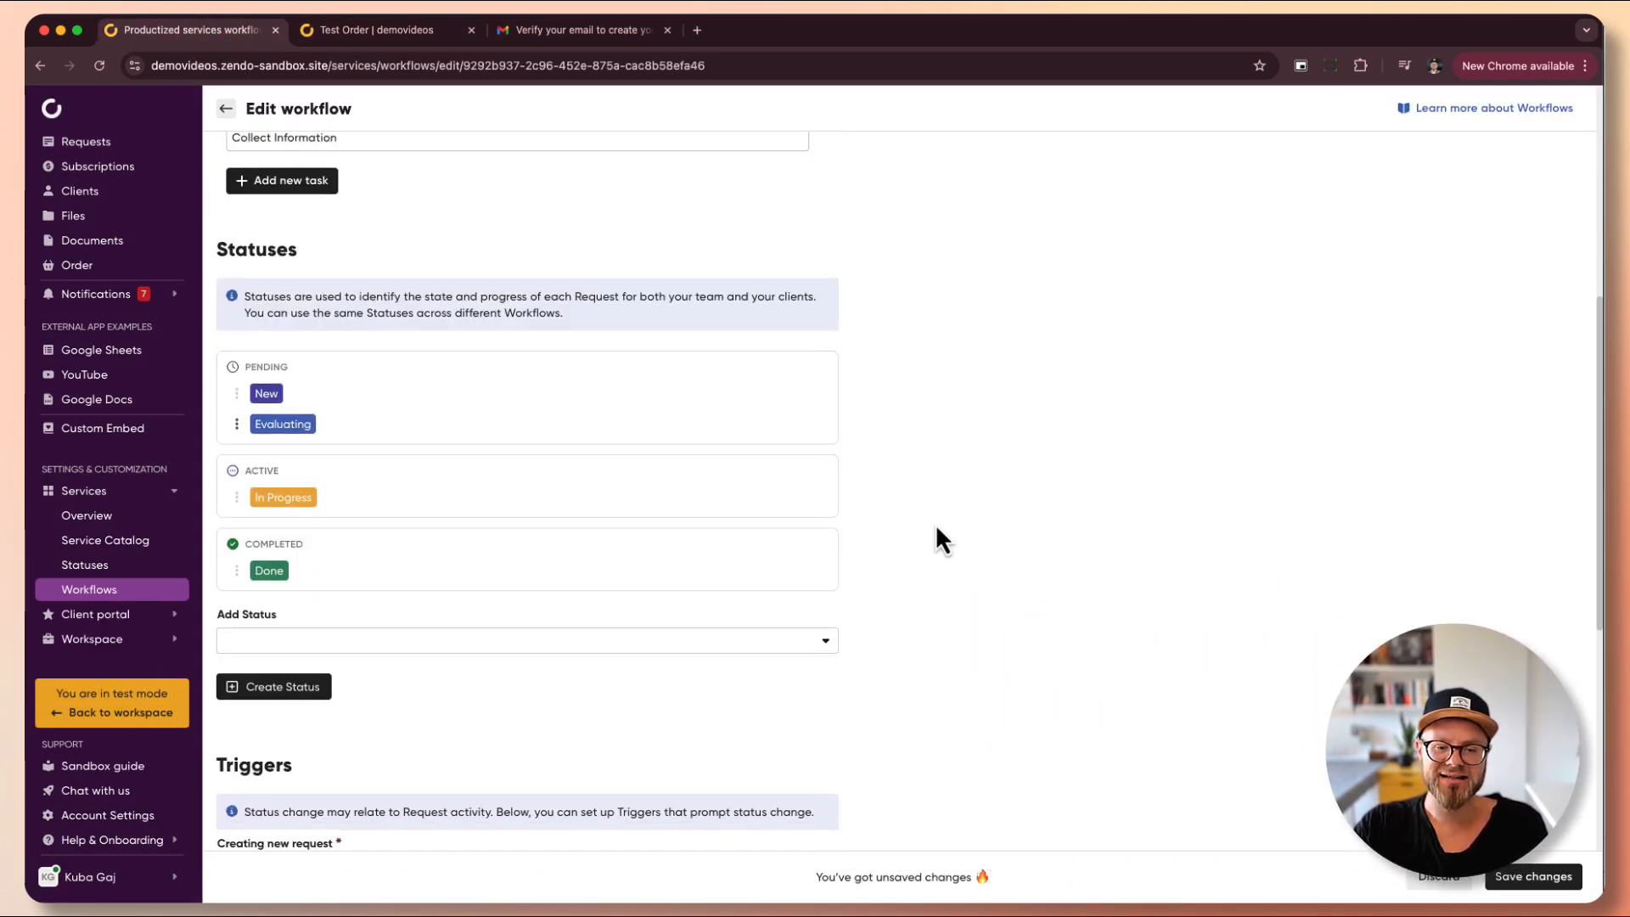
pyautogui.scroll(1, 935, 524)
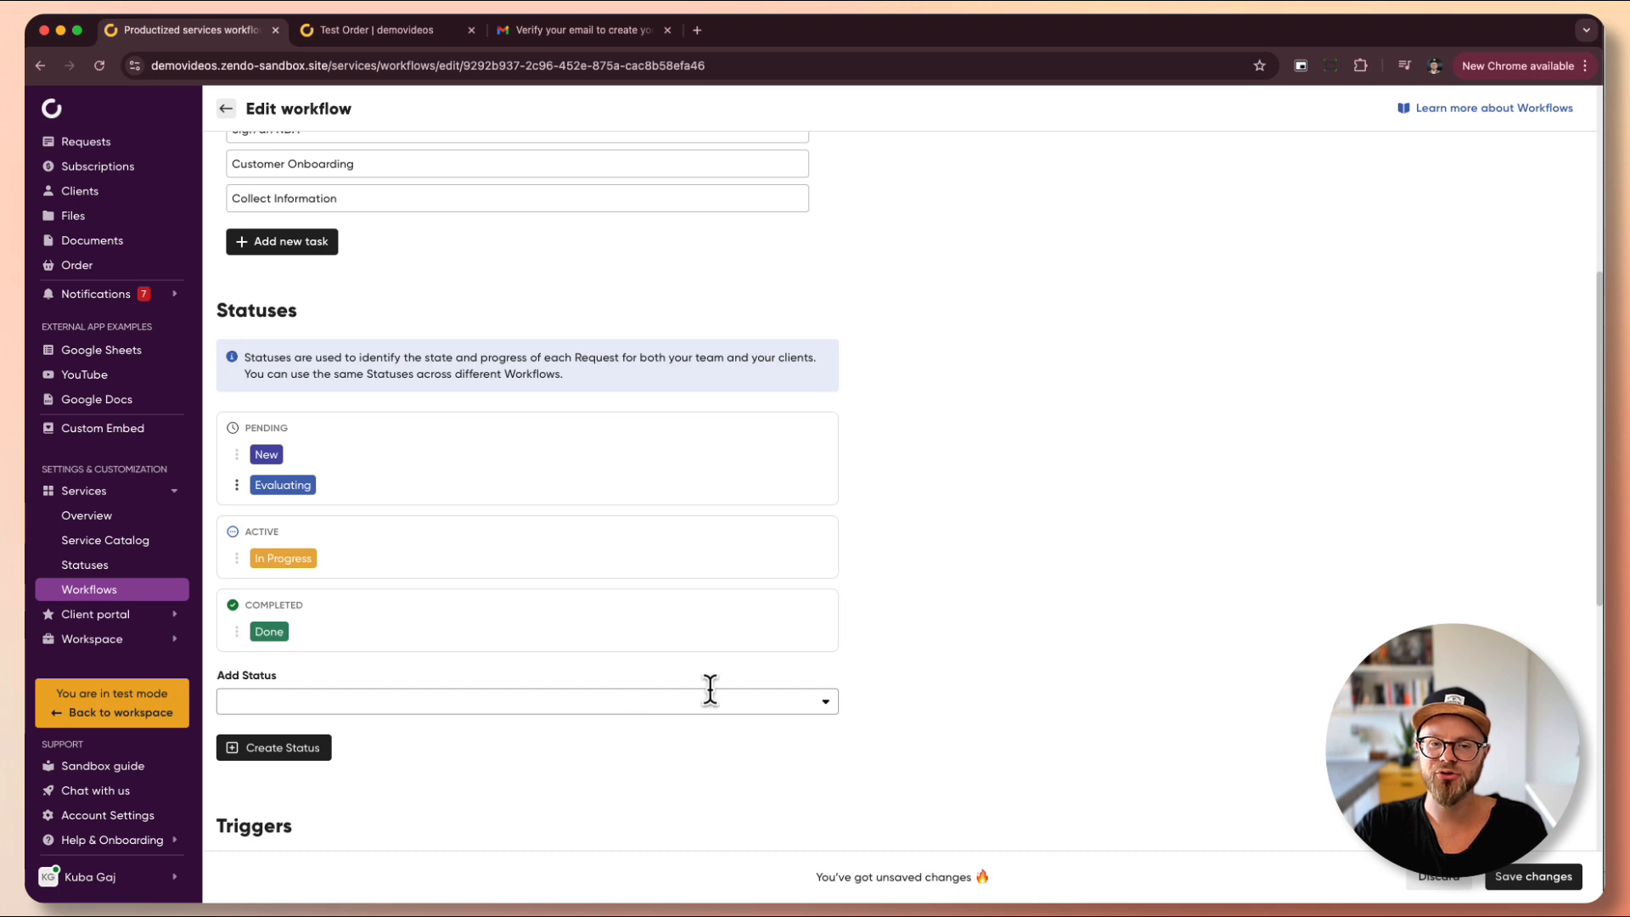
pyautogui.scroll(-2, 270, 601)
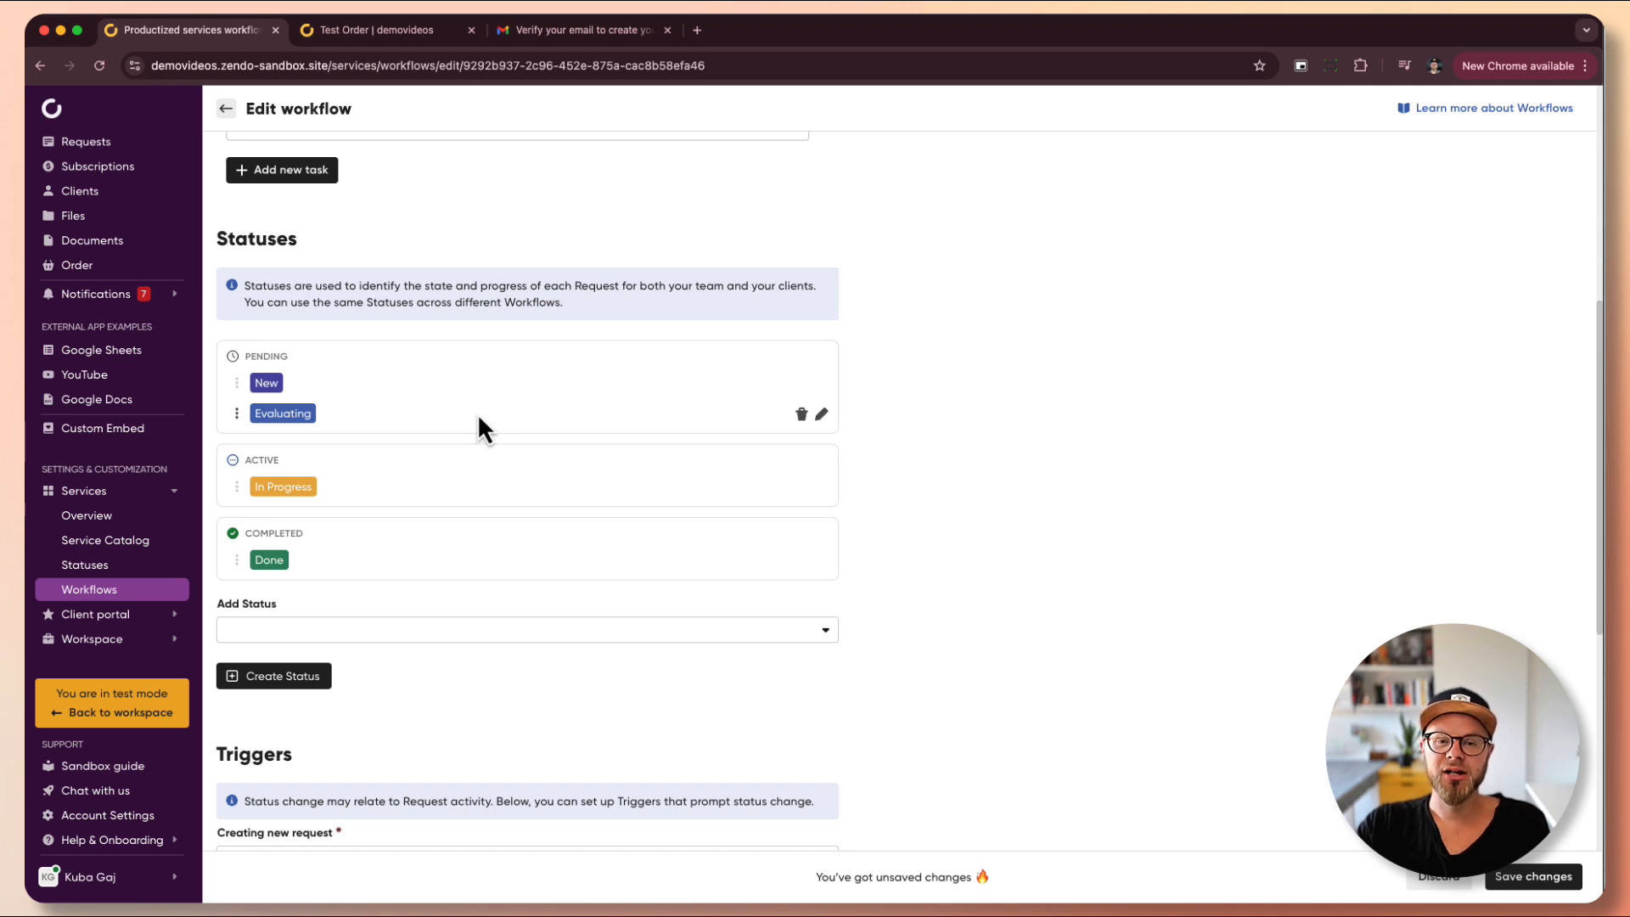
# - Open the Unlimited Subscription service for editing and review the Basic package's billing cycles and requests limits
pyautogui.click(386, 39)
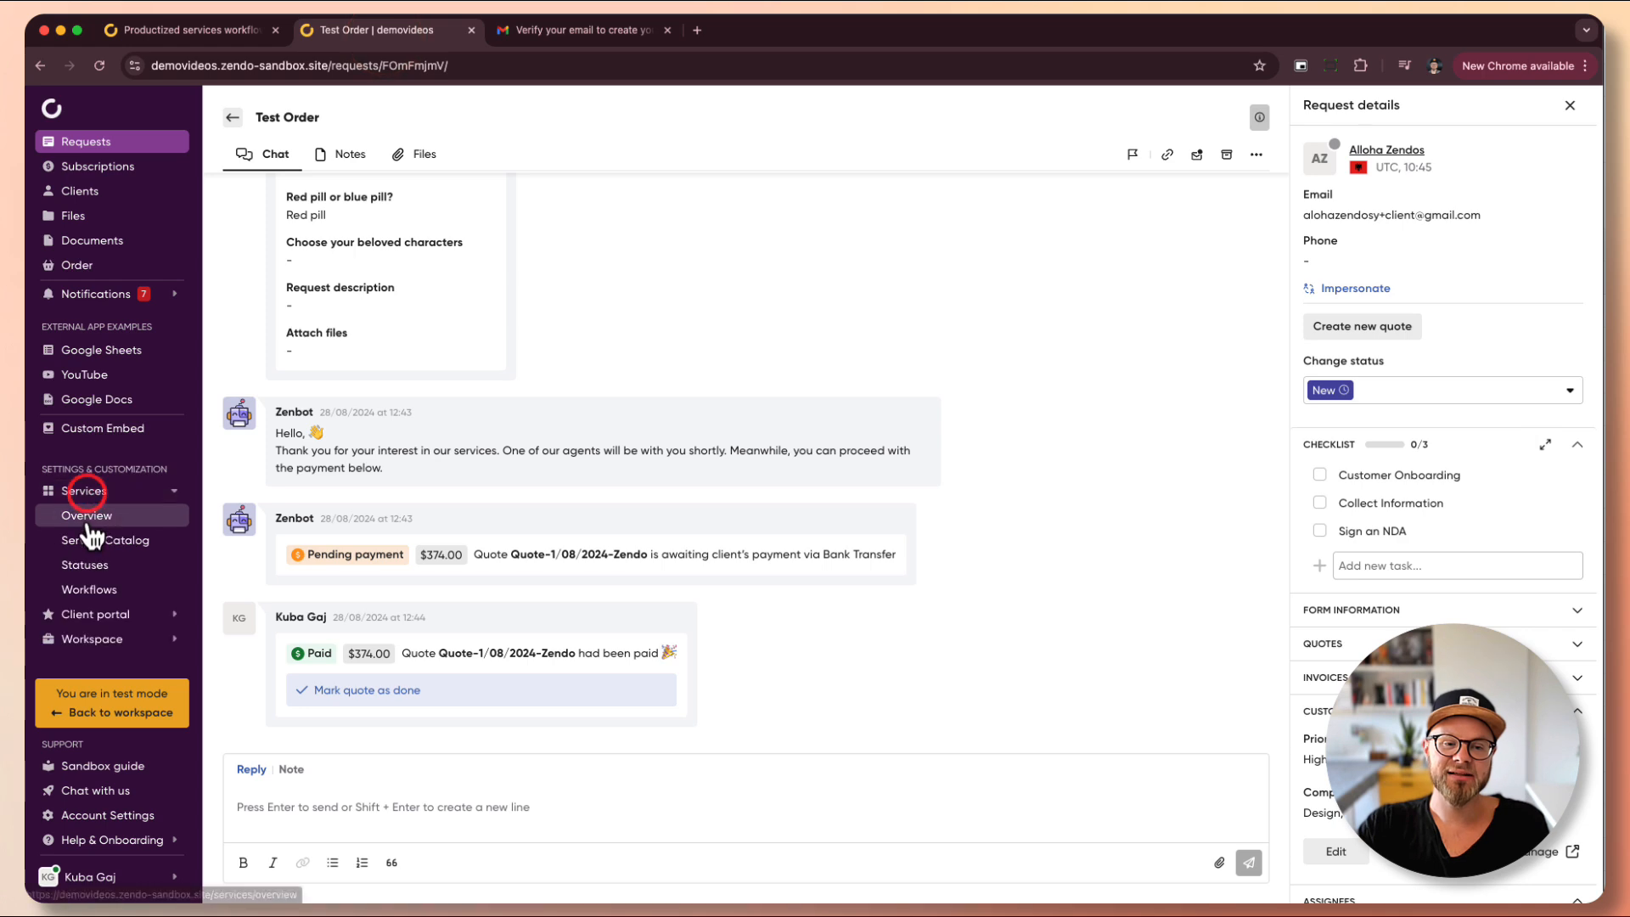
pyautogui.click(87, 518)
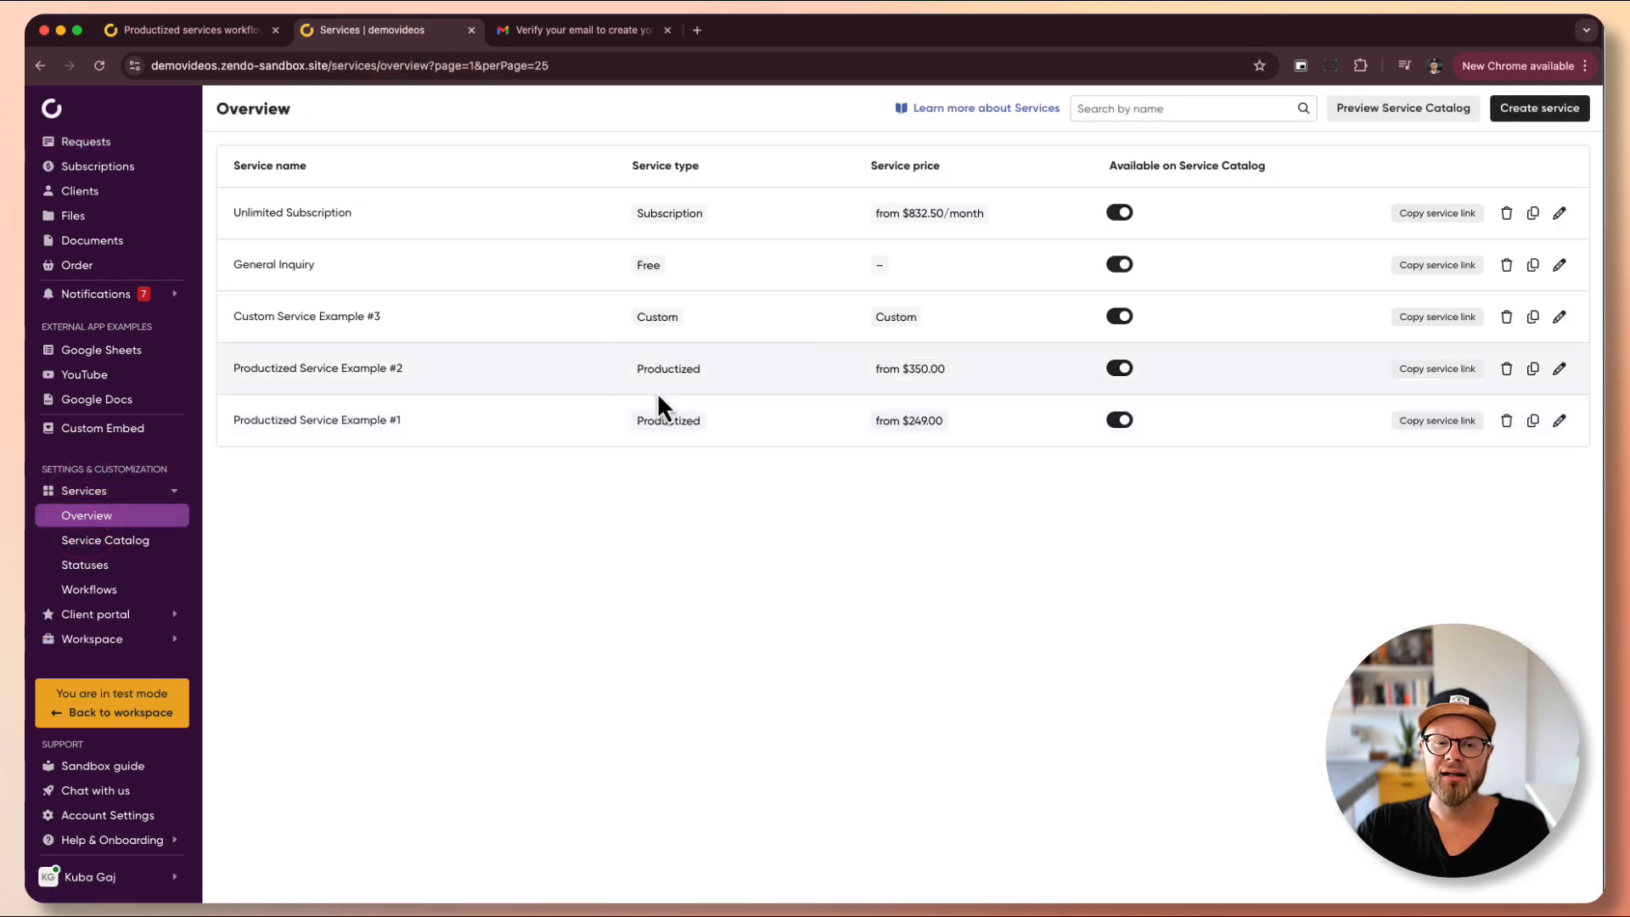
pyautogui.click(1559, 213)
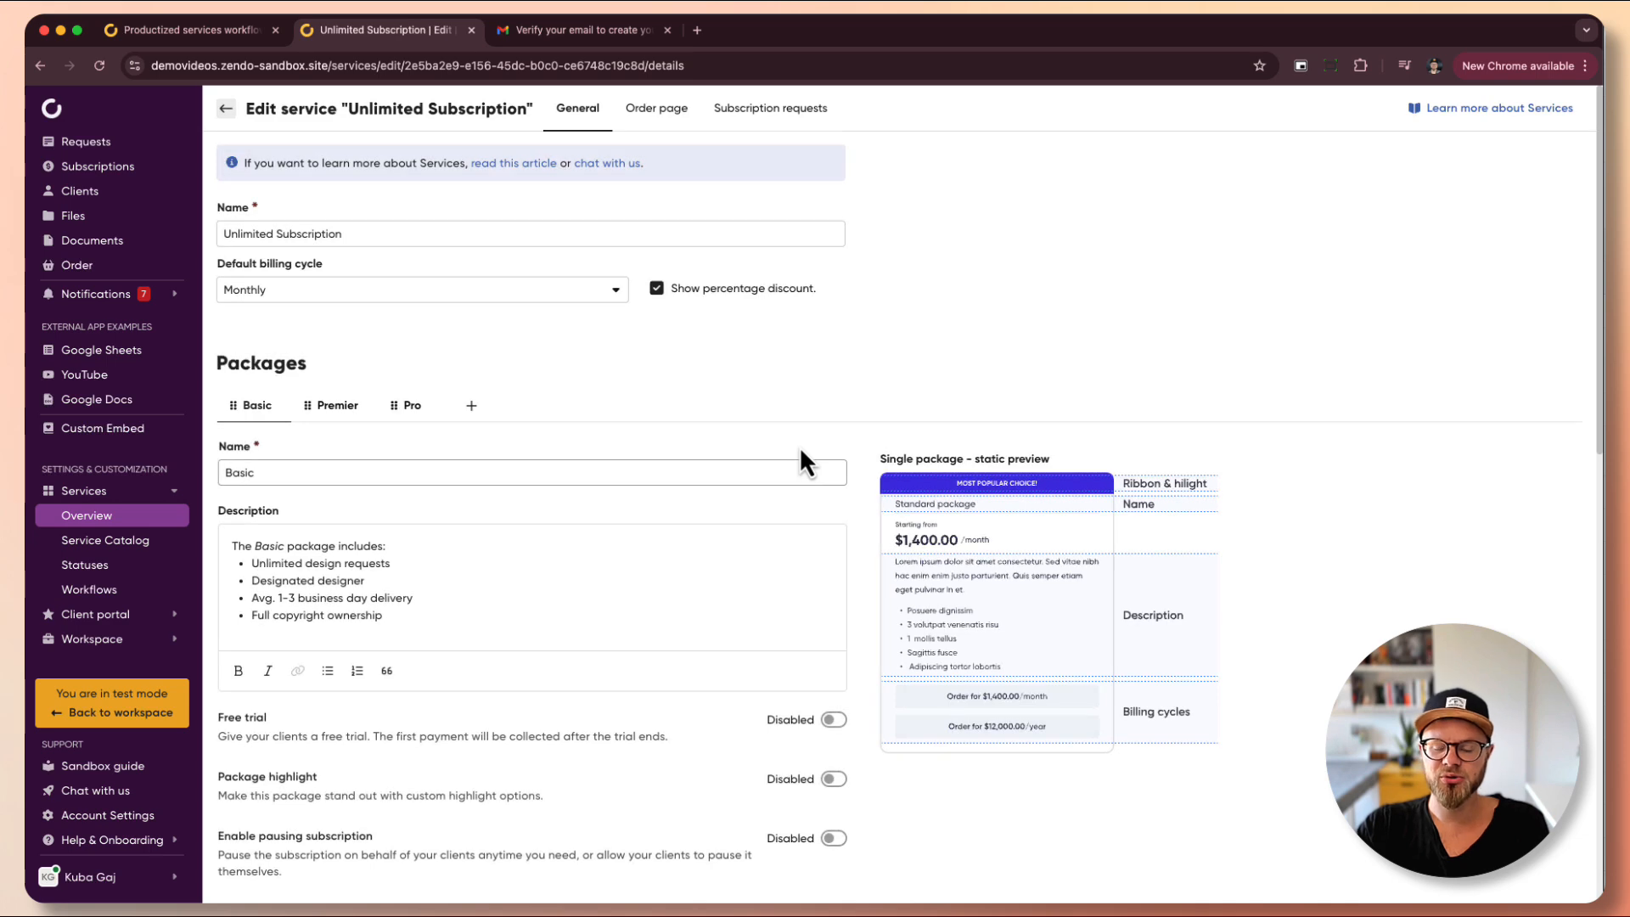
pyautogui.scroll(-6, 787, 469)
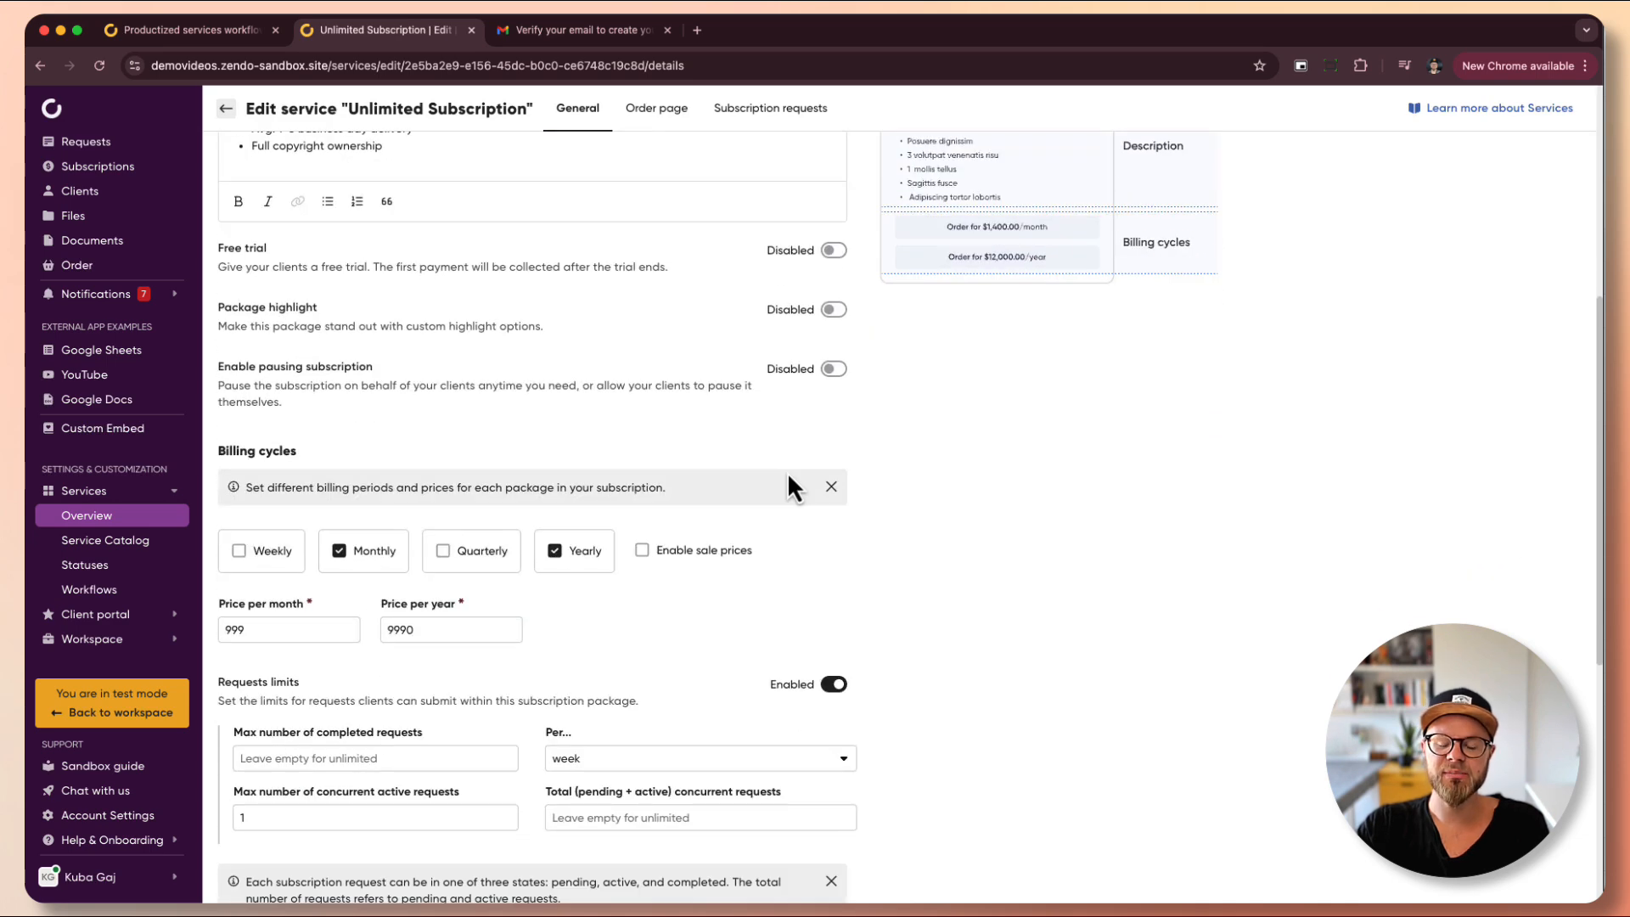
pyautogui.scroll(-2, 780, 477)
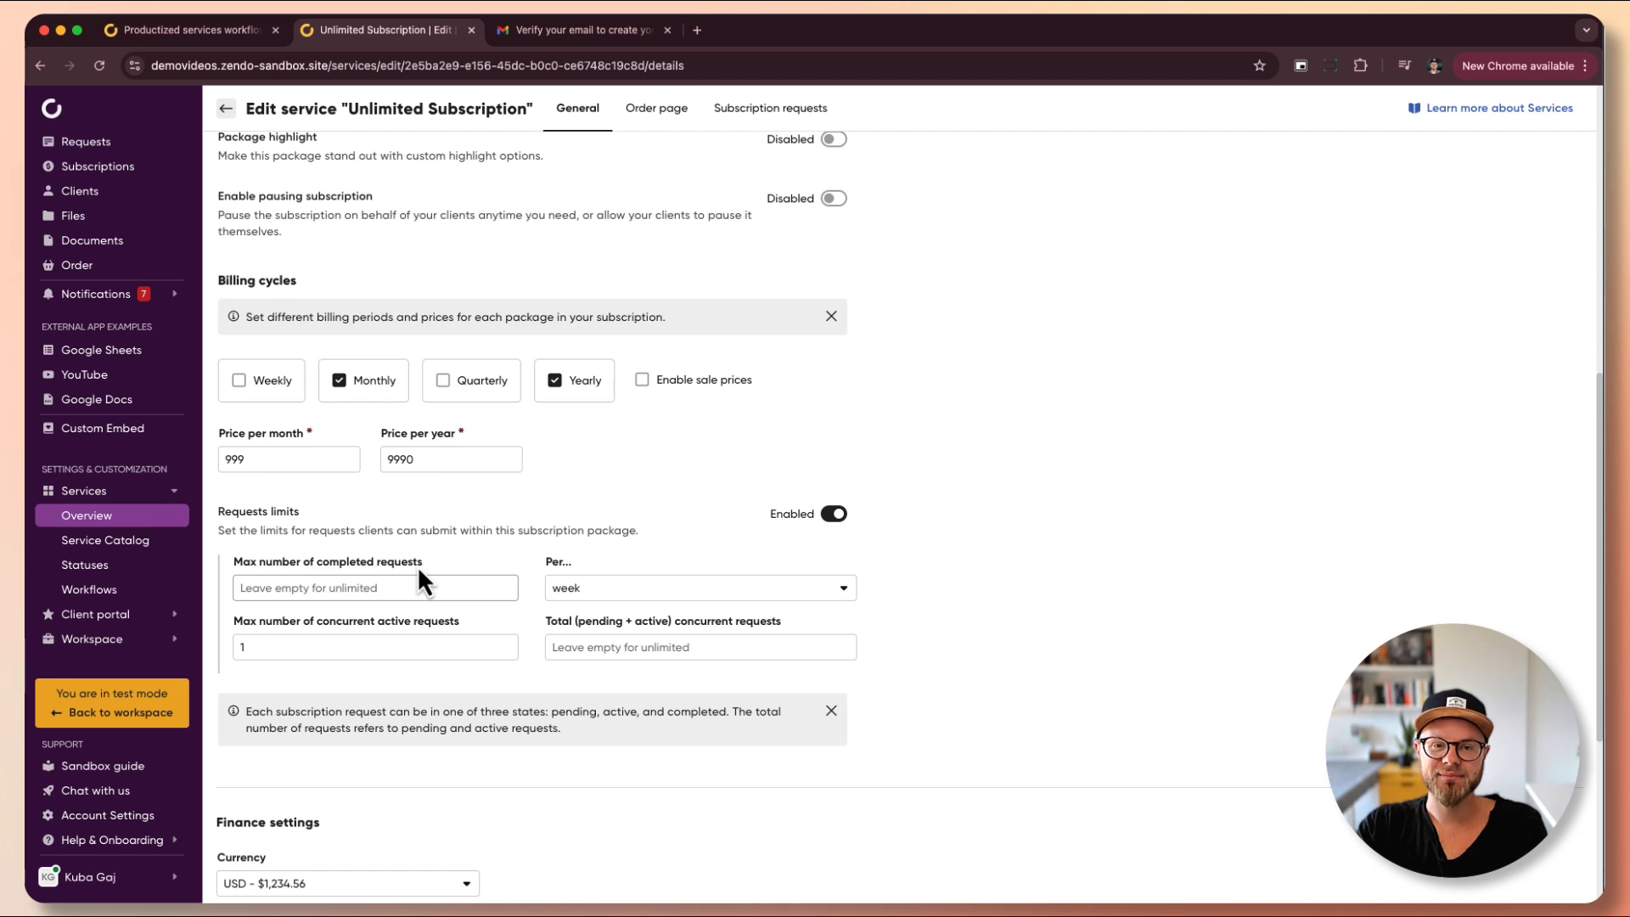
# - Recheck the workflow's completed statuses and set the Basic package's requests limits to a maximum of 12 completed requests per month
pyautogui.click(270, 24)
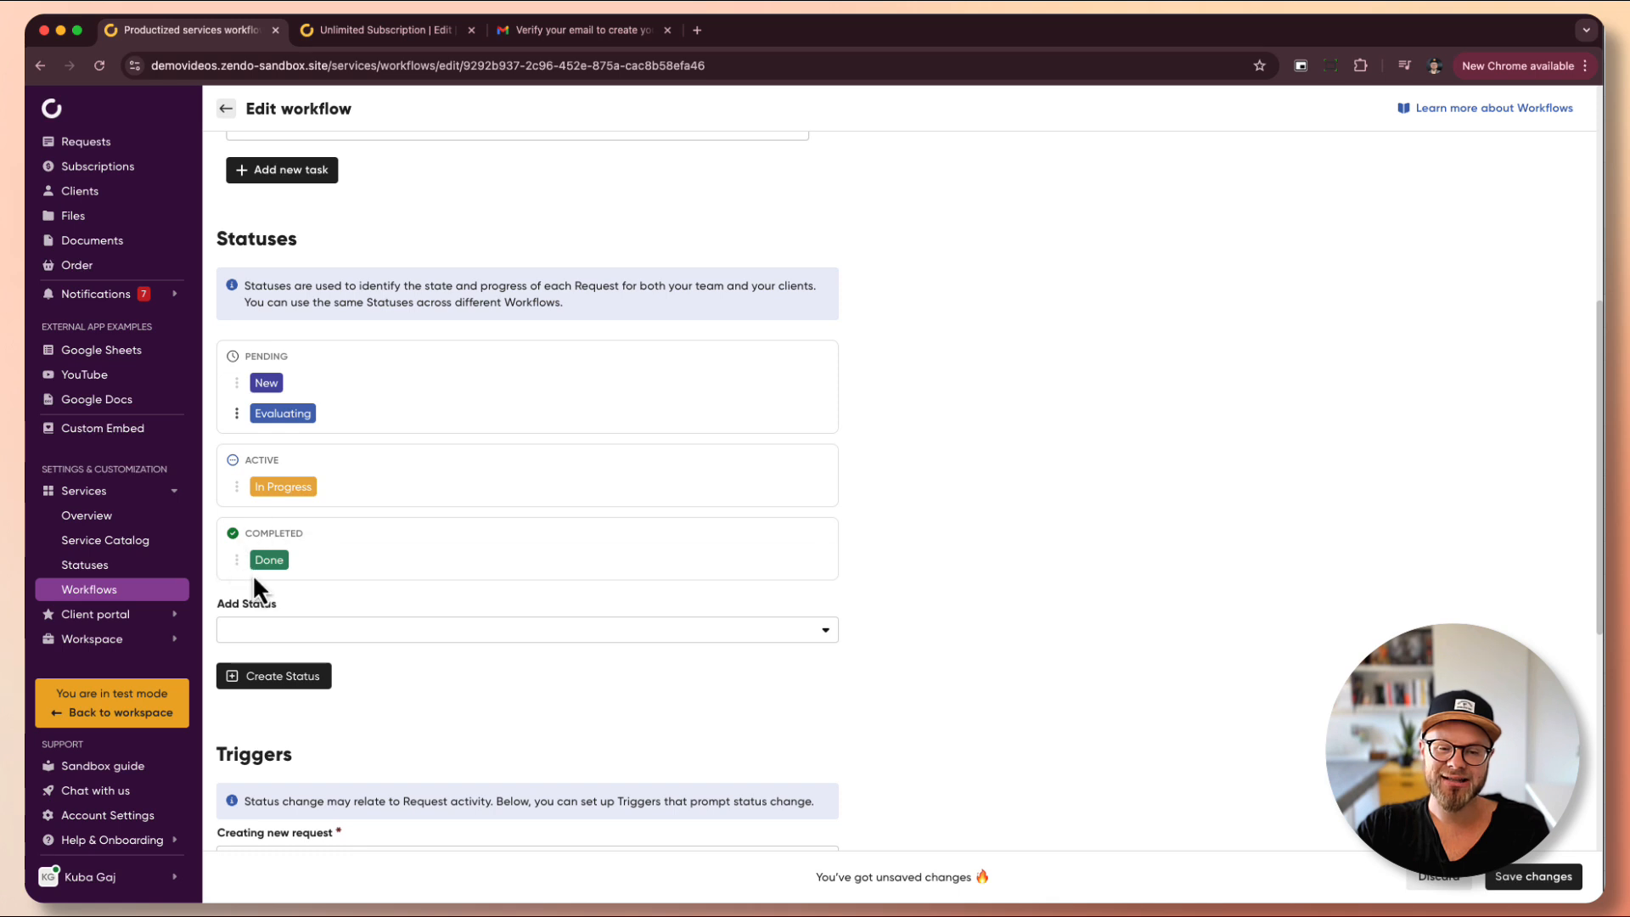
pyautogui.click(317, 29)
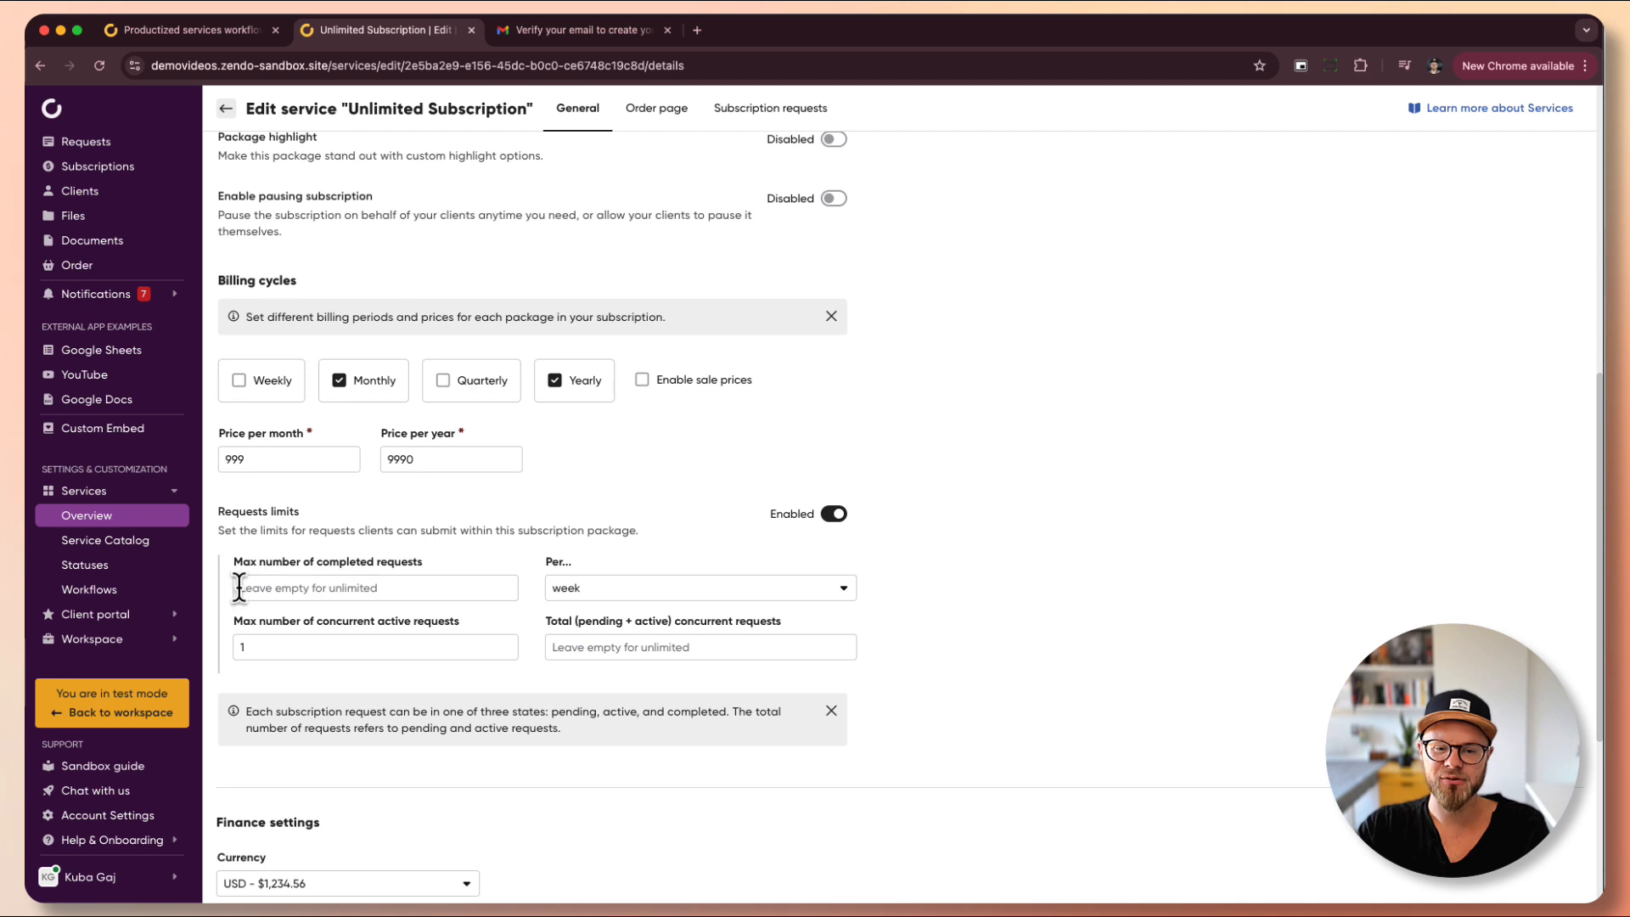
pyautogui.click(580, 588)
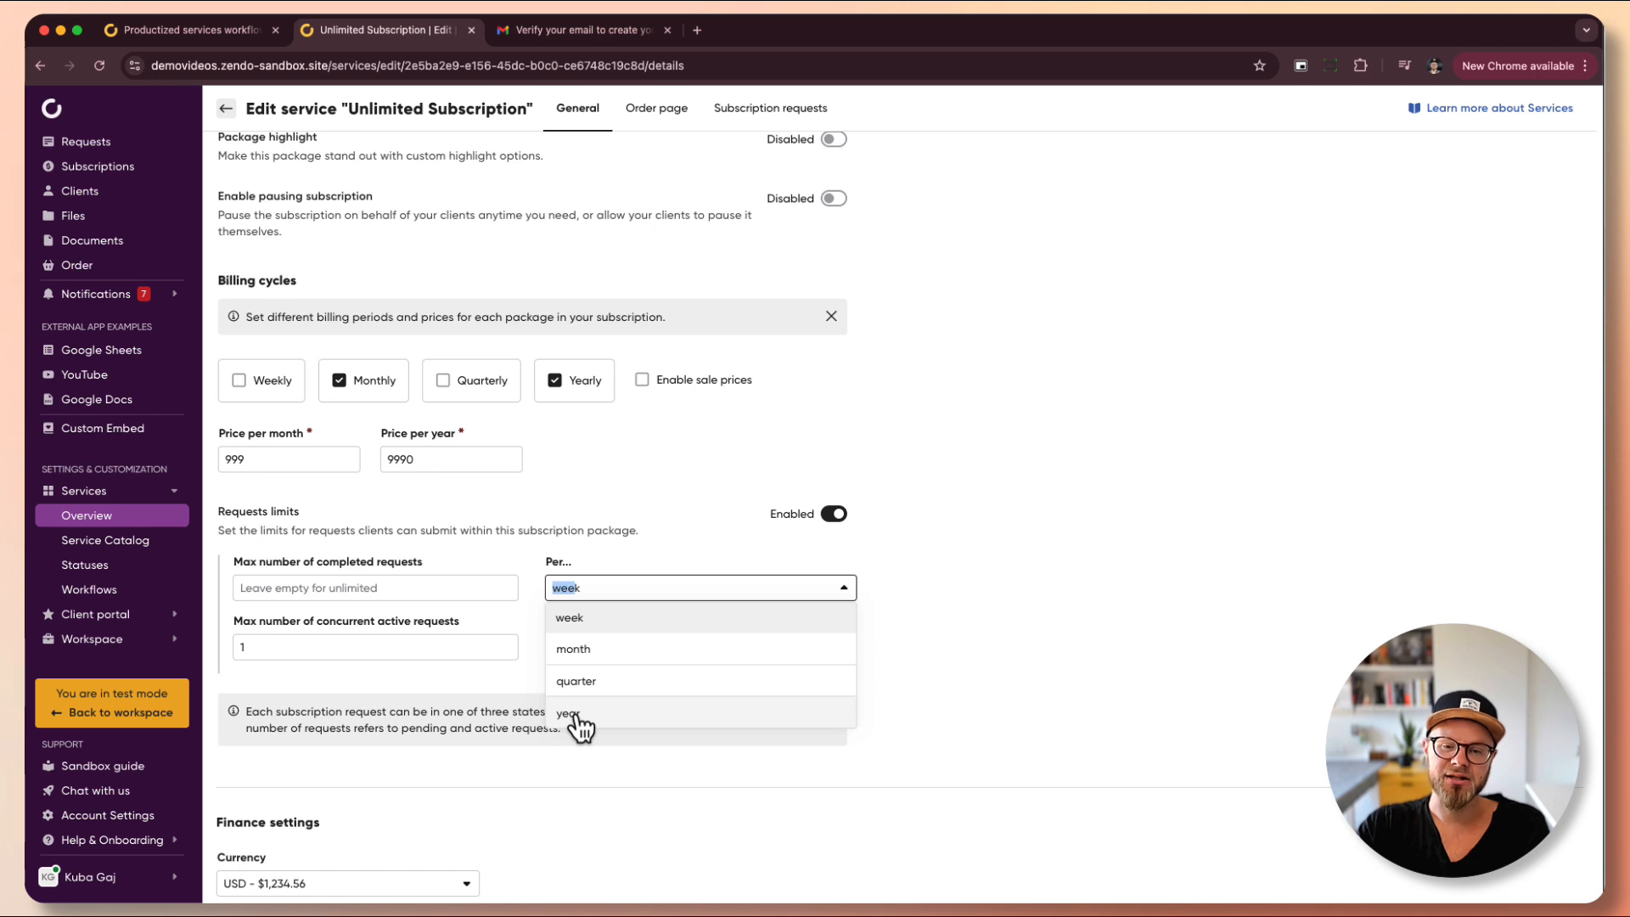
pyautogui.click(581, 654)
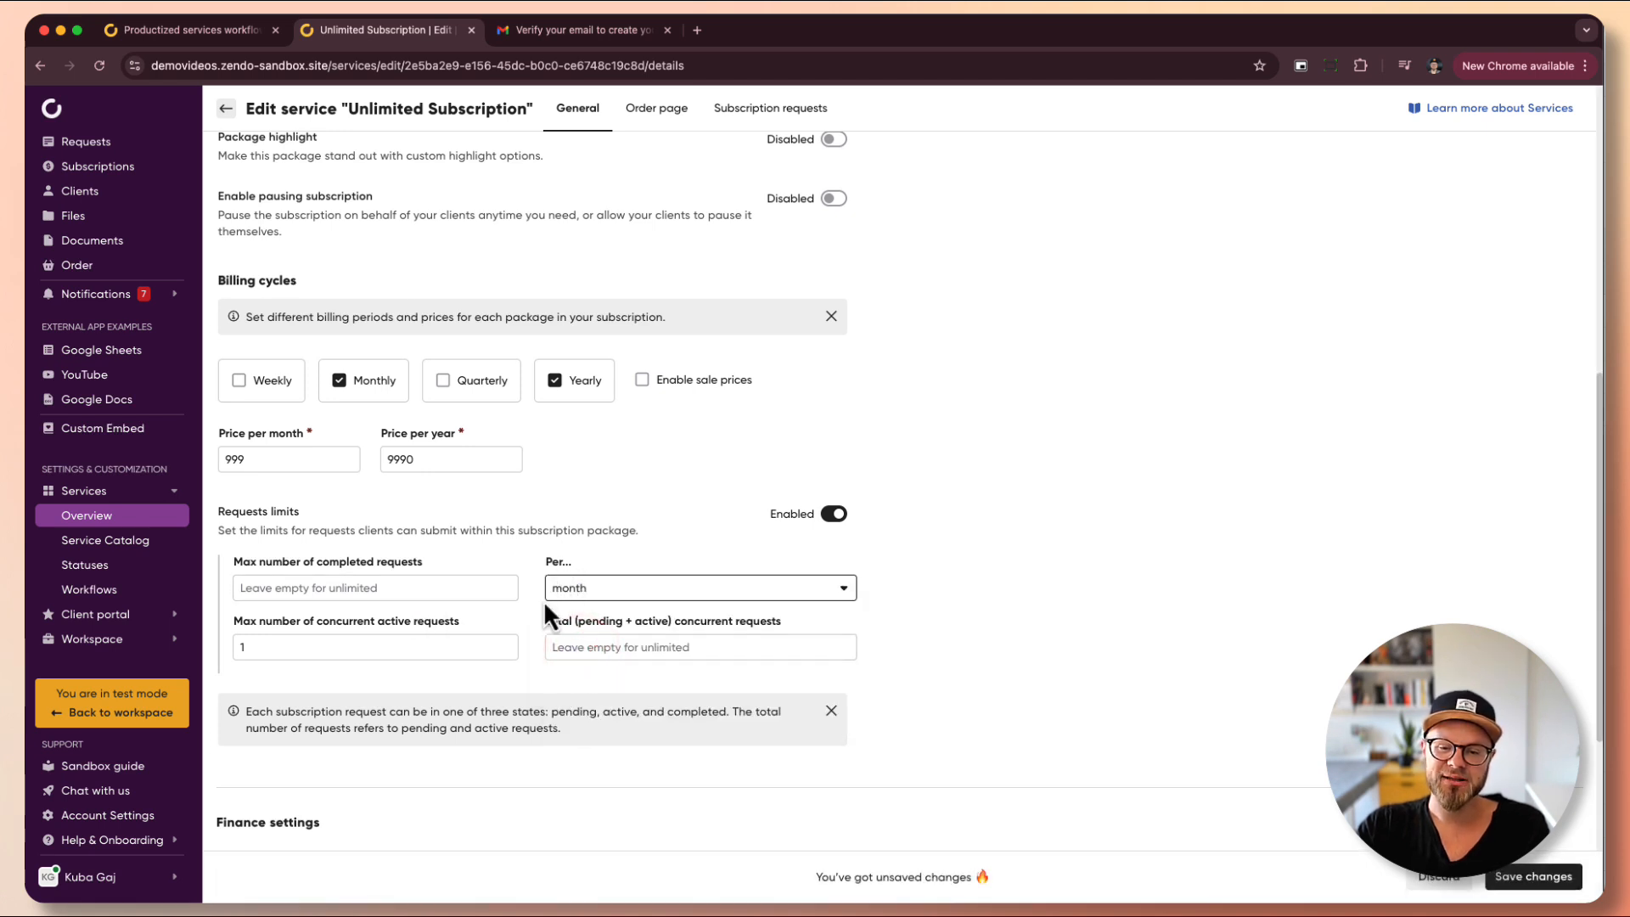
pyautogui.click(328, 587)
pyautogui.write('12')
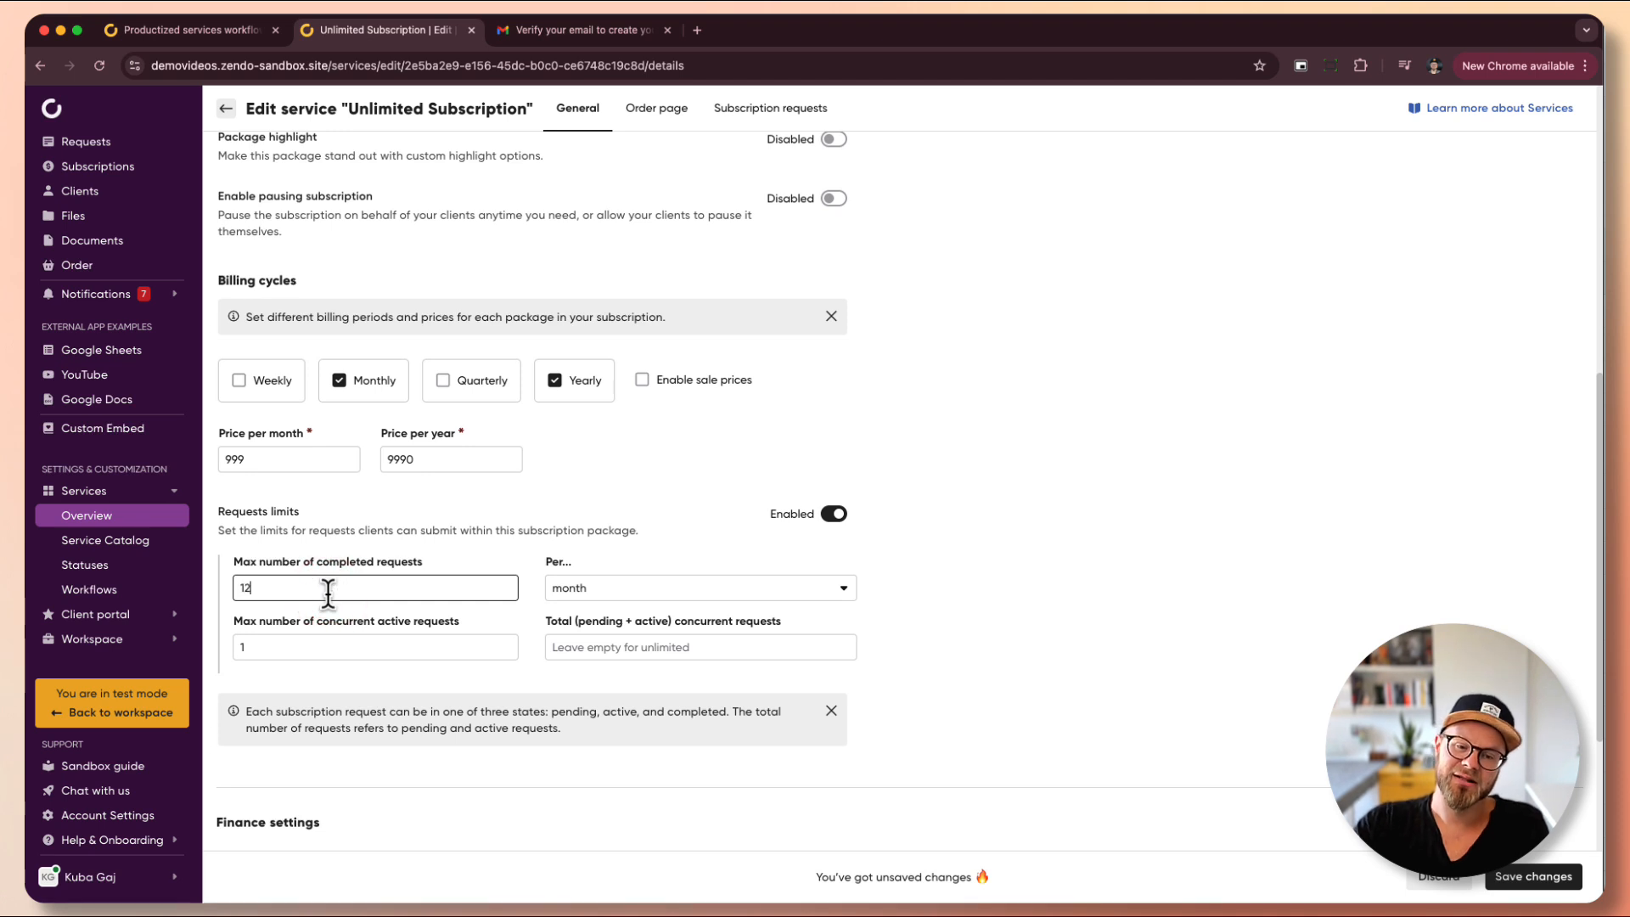
# - Compare the workflow's completed and active statuses with the Unlimited Subscription limits on completed and concurrent active requests
pyautogui.click(187, 31)
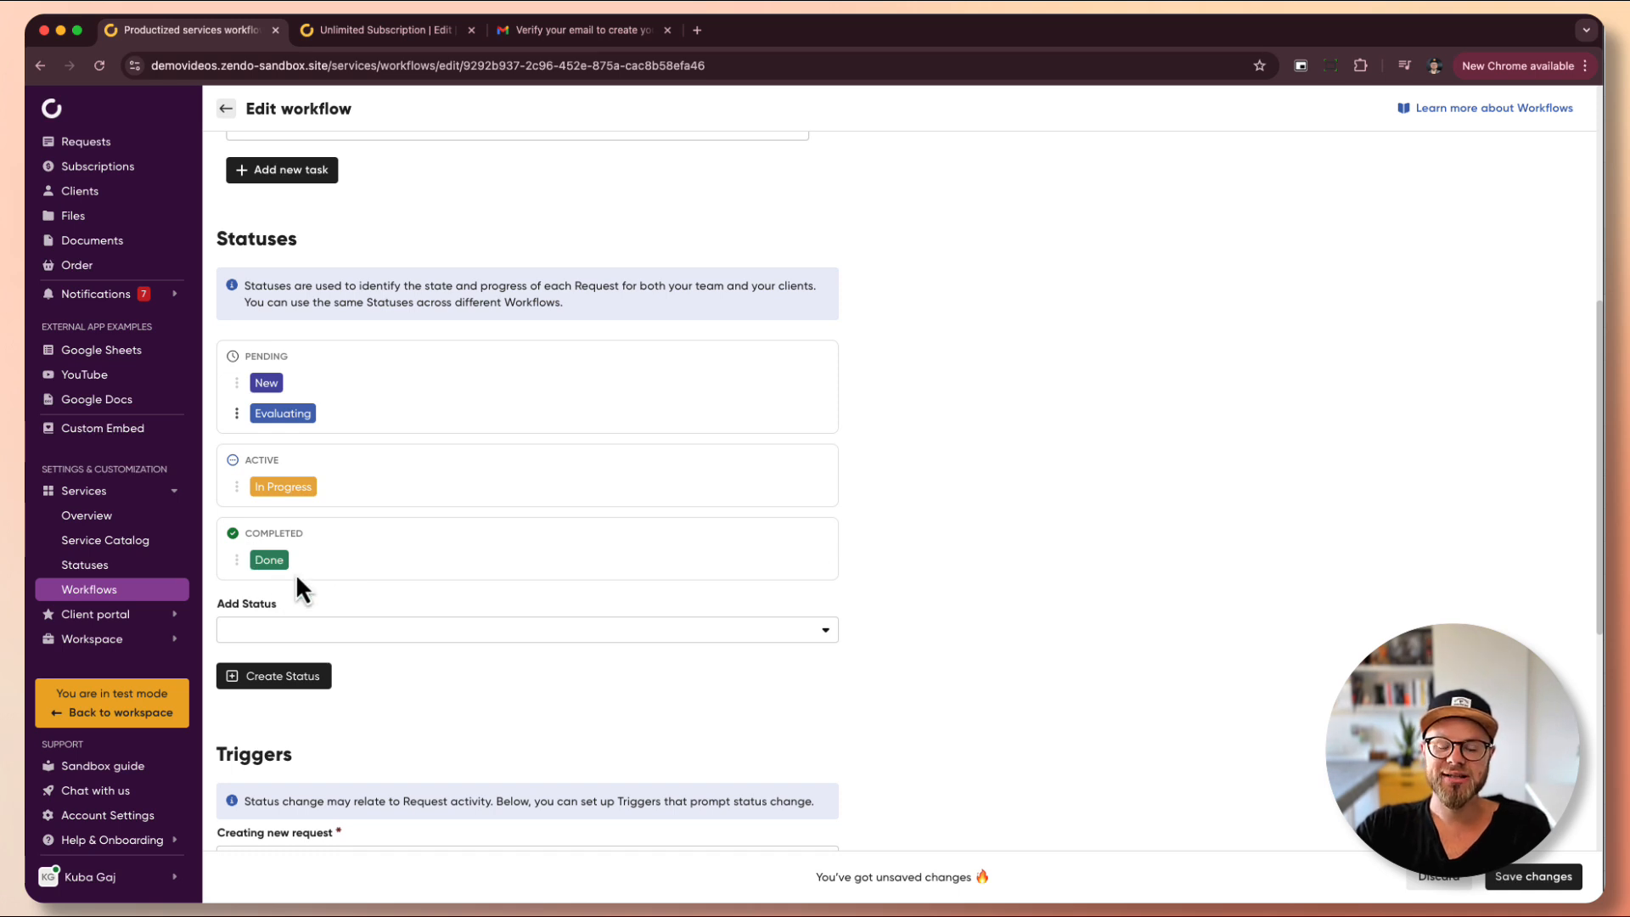
pyautogui.click(386, 31)
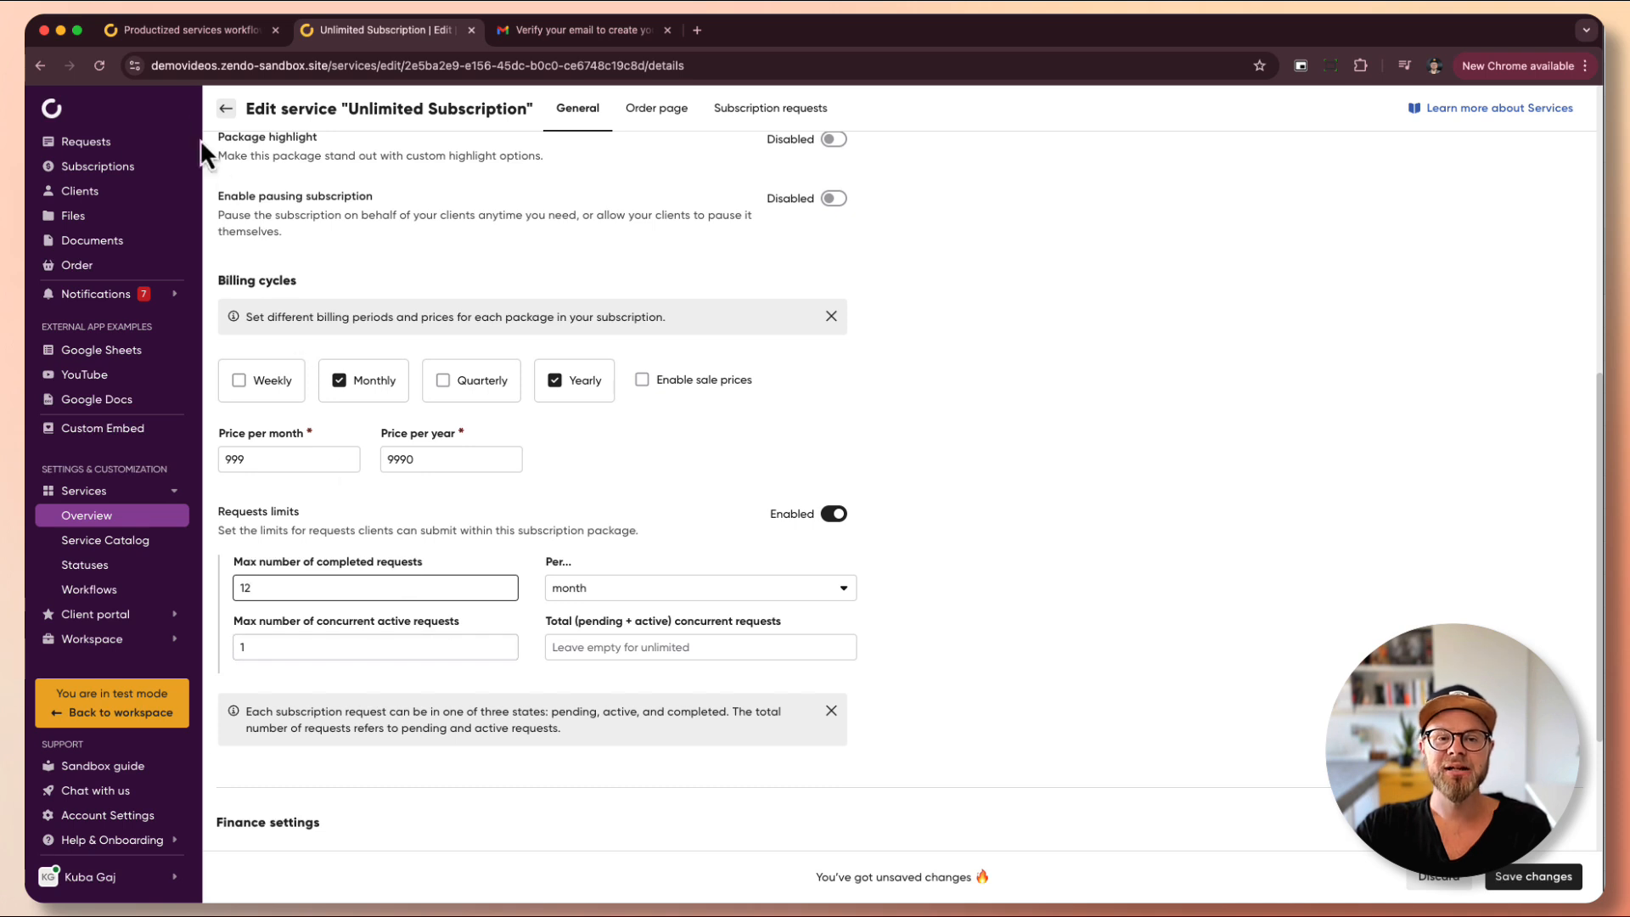
pyautogui.click(197, 38)
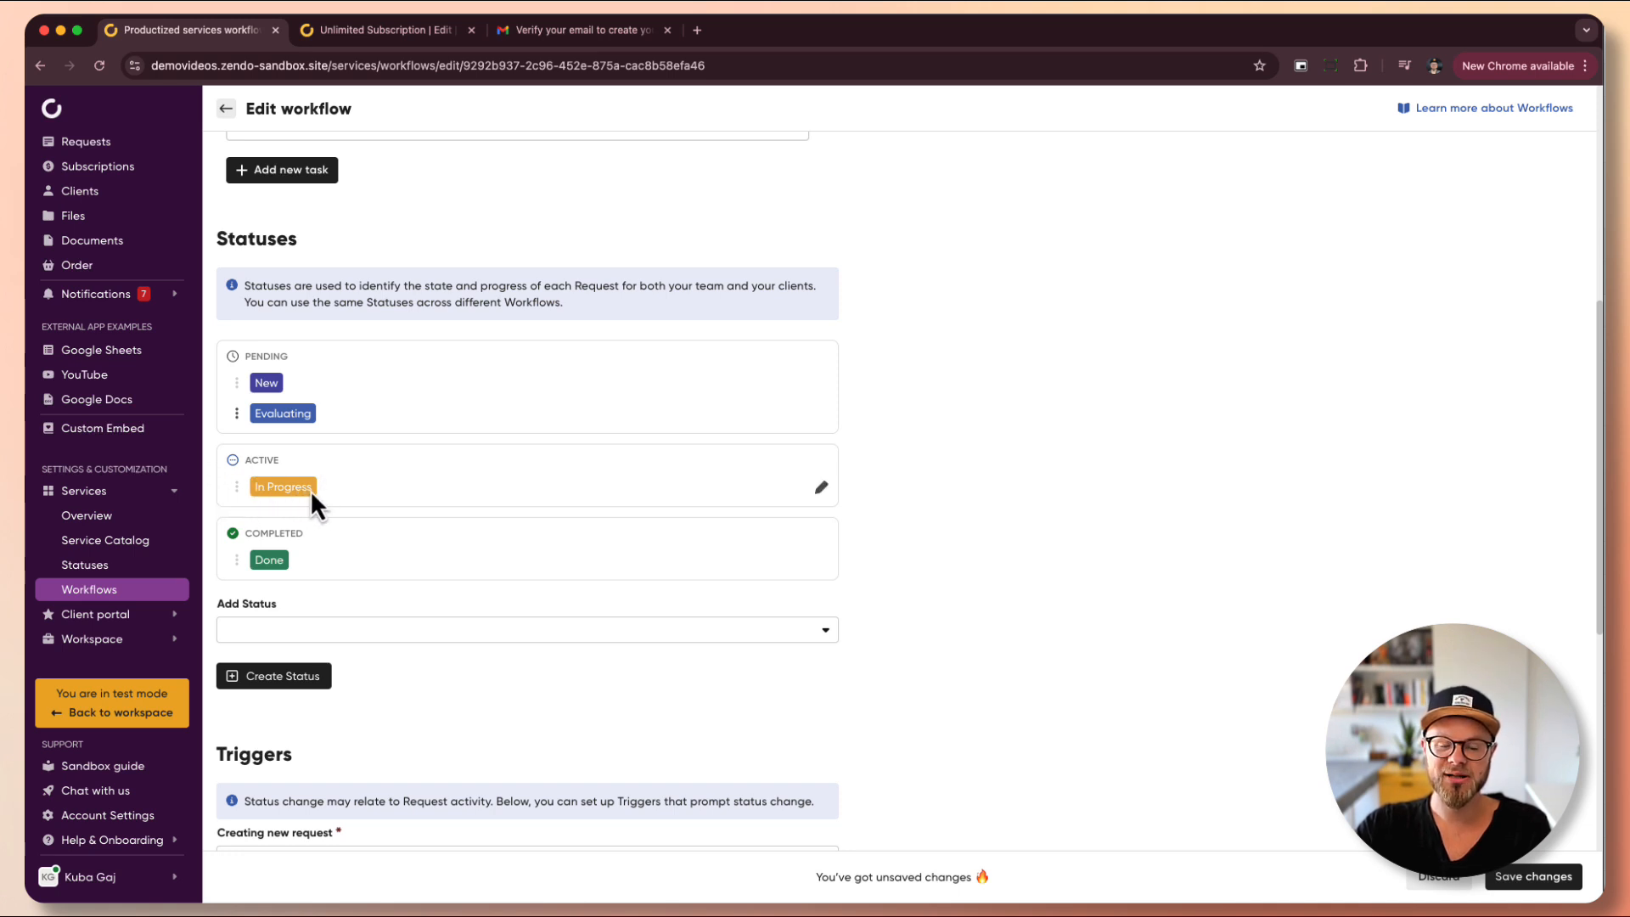
pyautogui.click(360, 30)
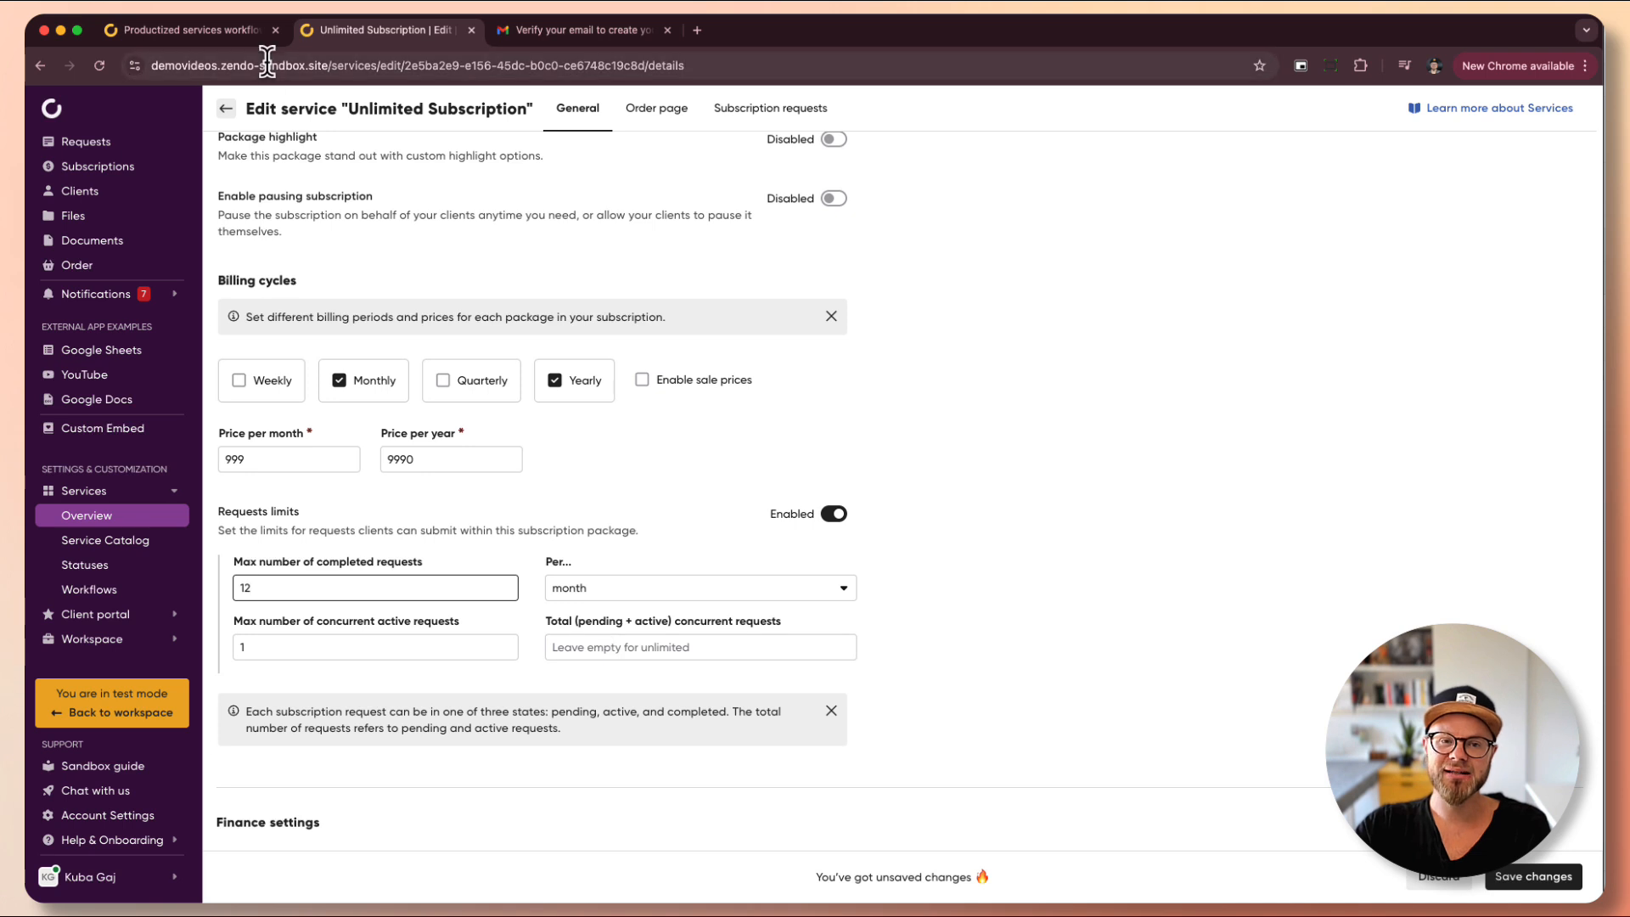
pyautogui.click(251, 32)
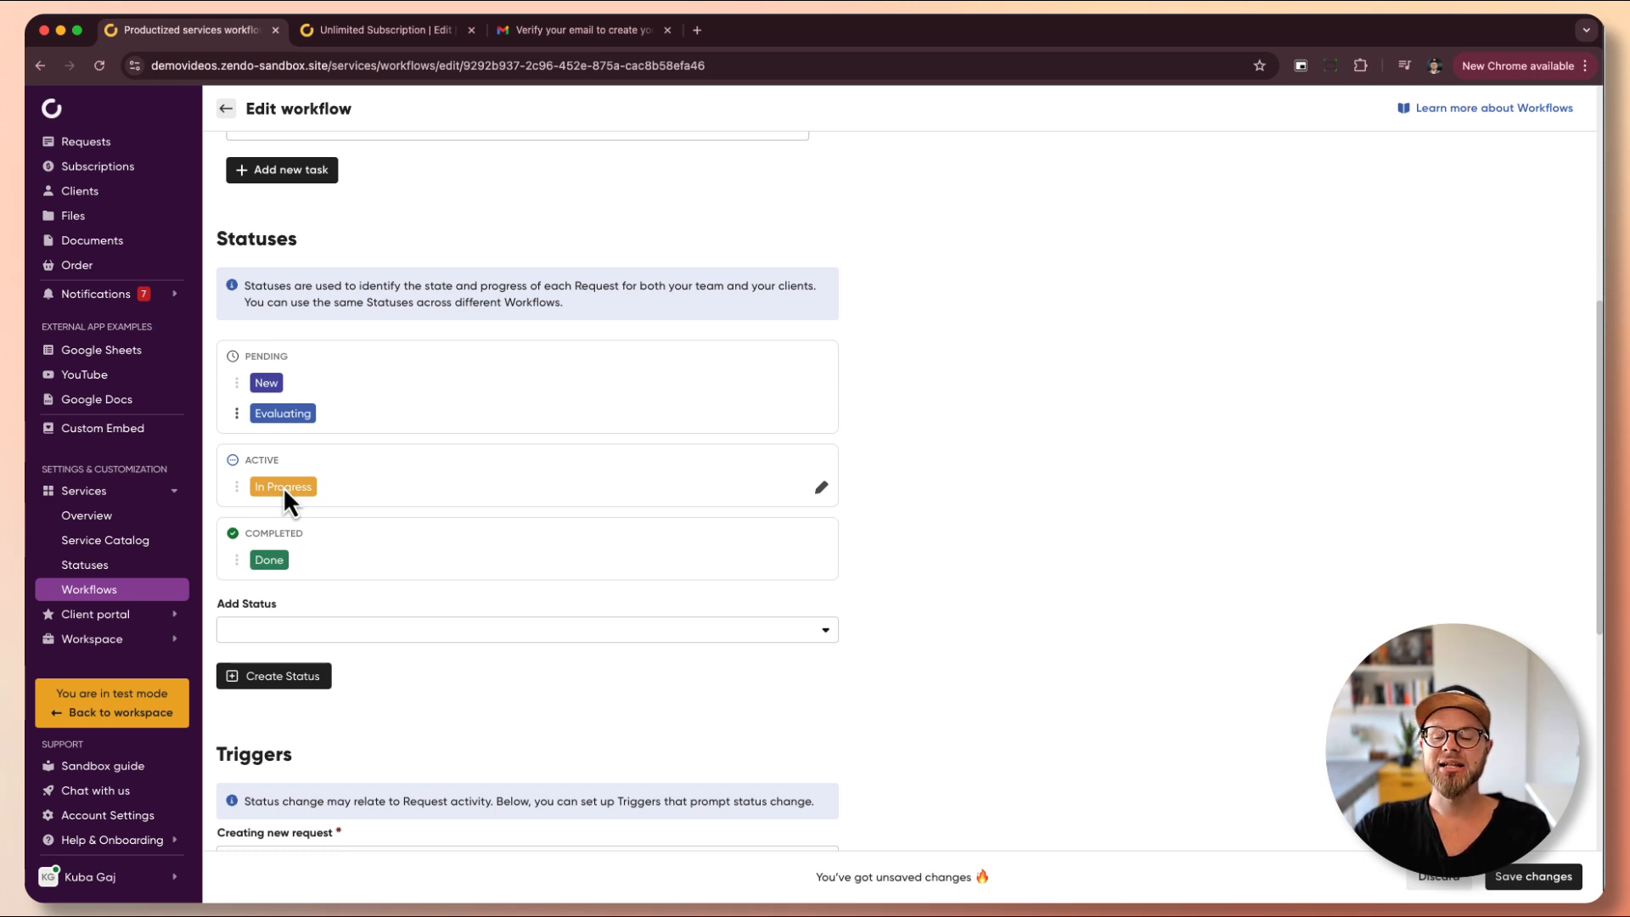
pyautogui.click(363, 30)
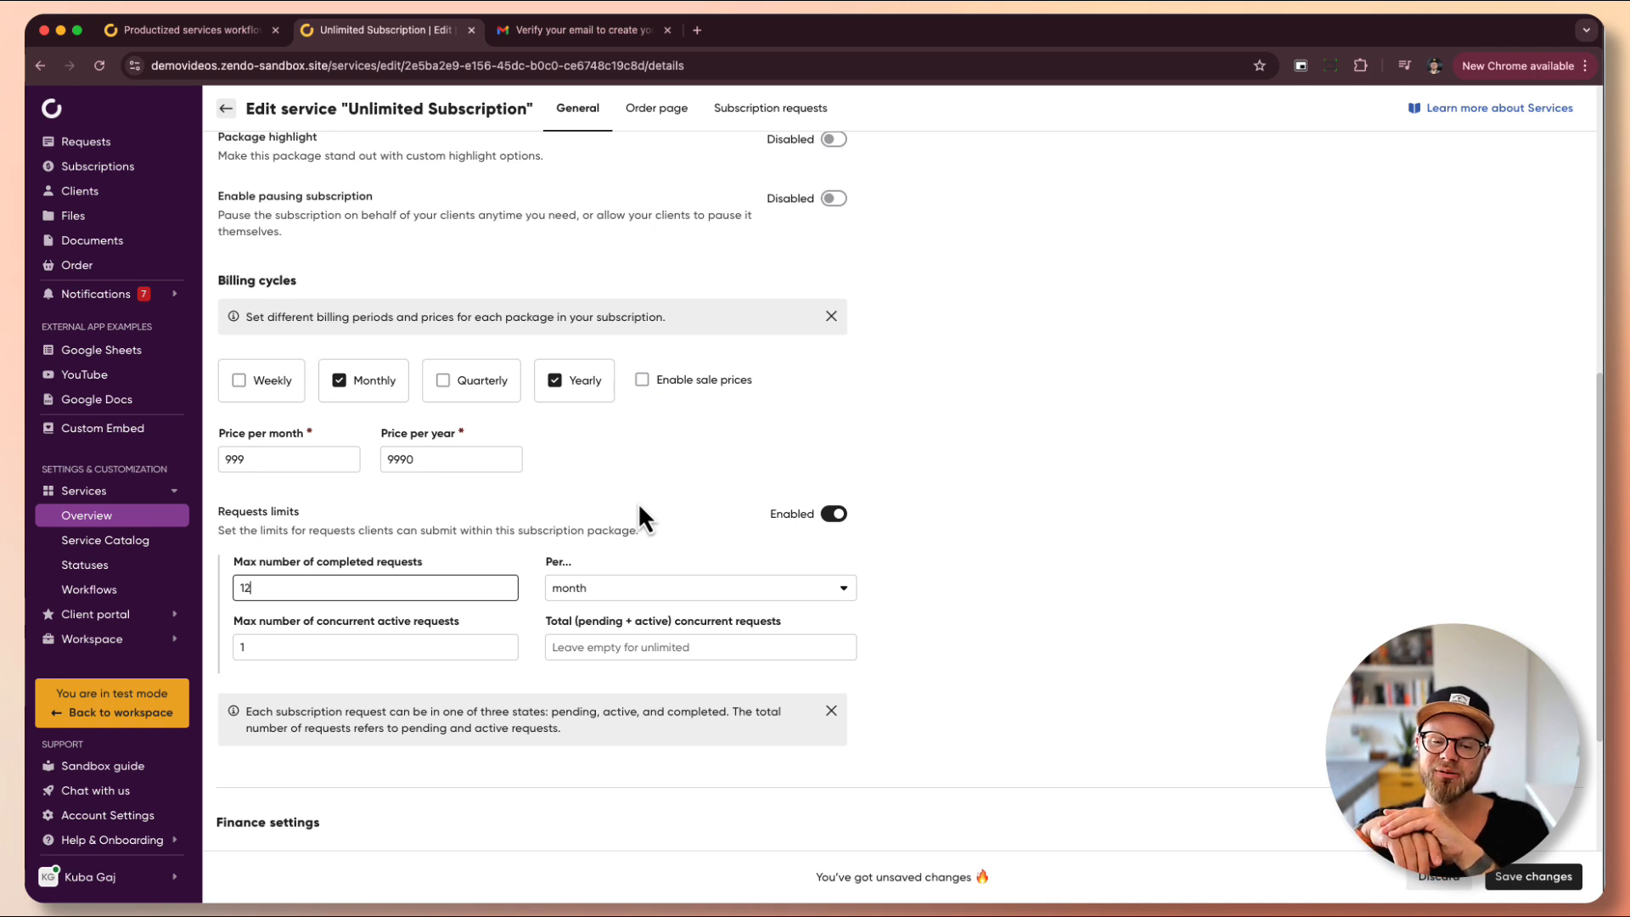
pyautogui.doubleClick(255, 647)
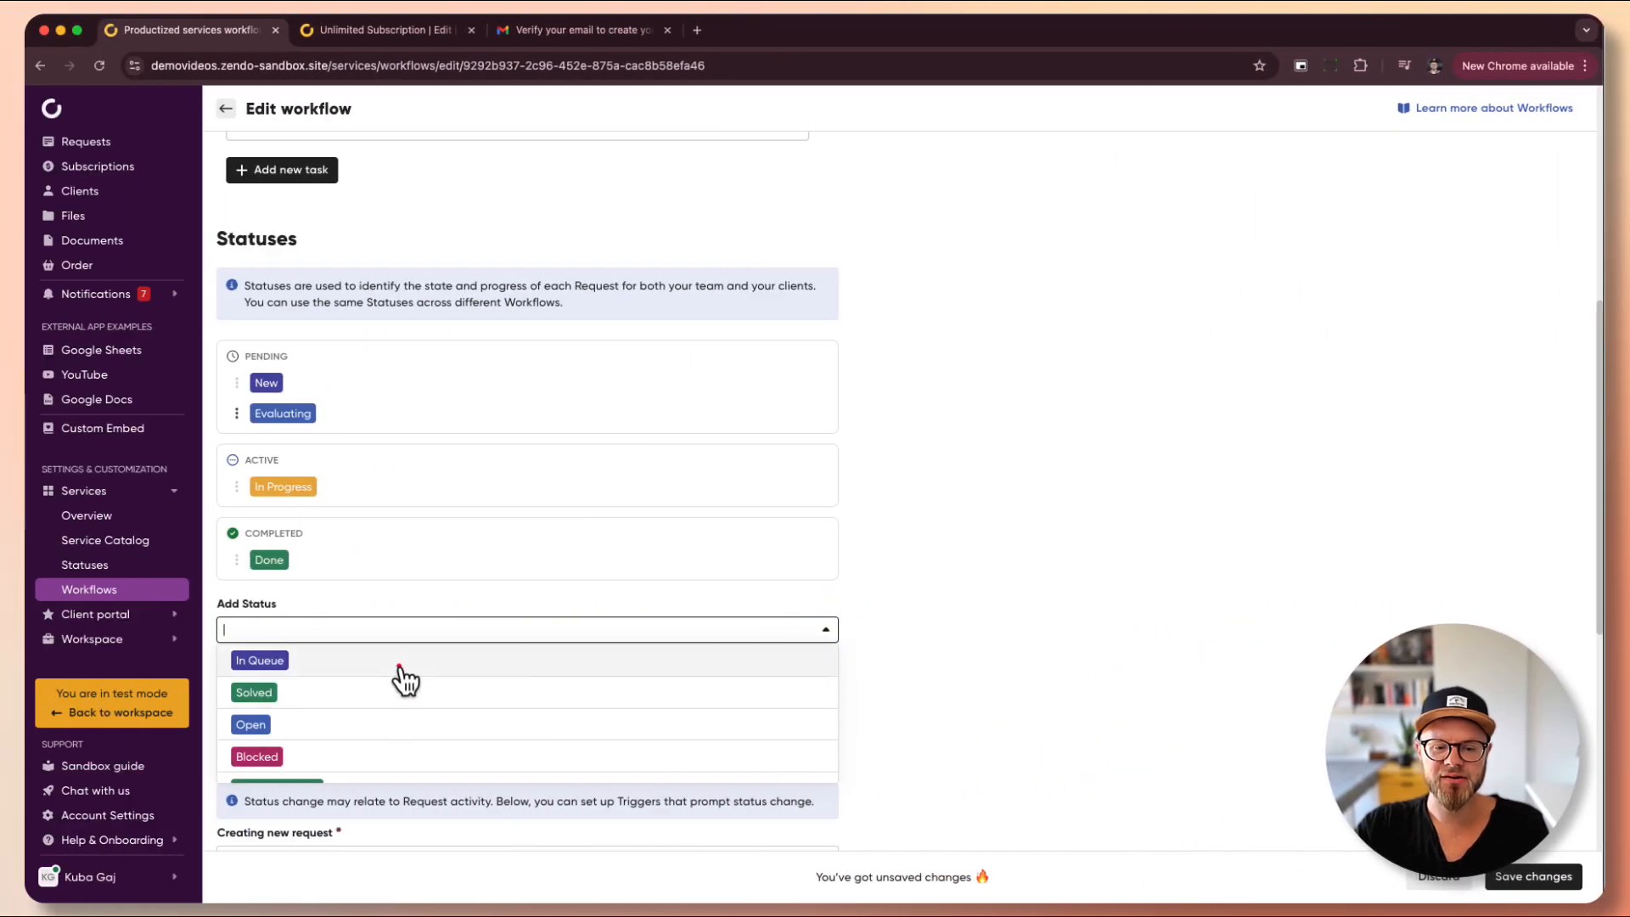
# - Add the In Queue status to the Productized services workflow
pyautogui.click(397, 661)
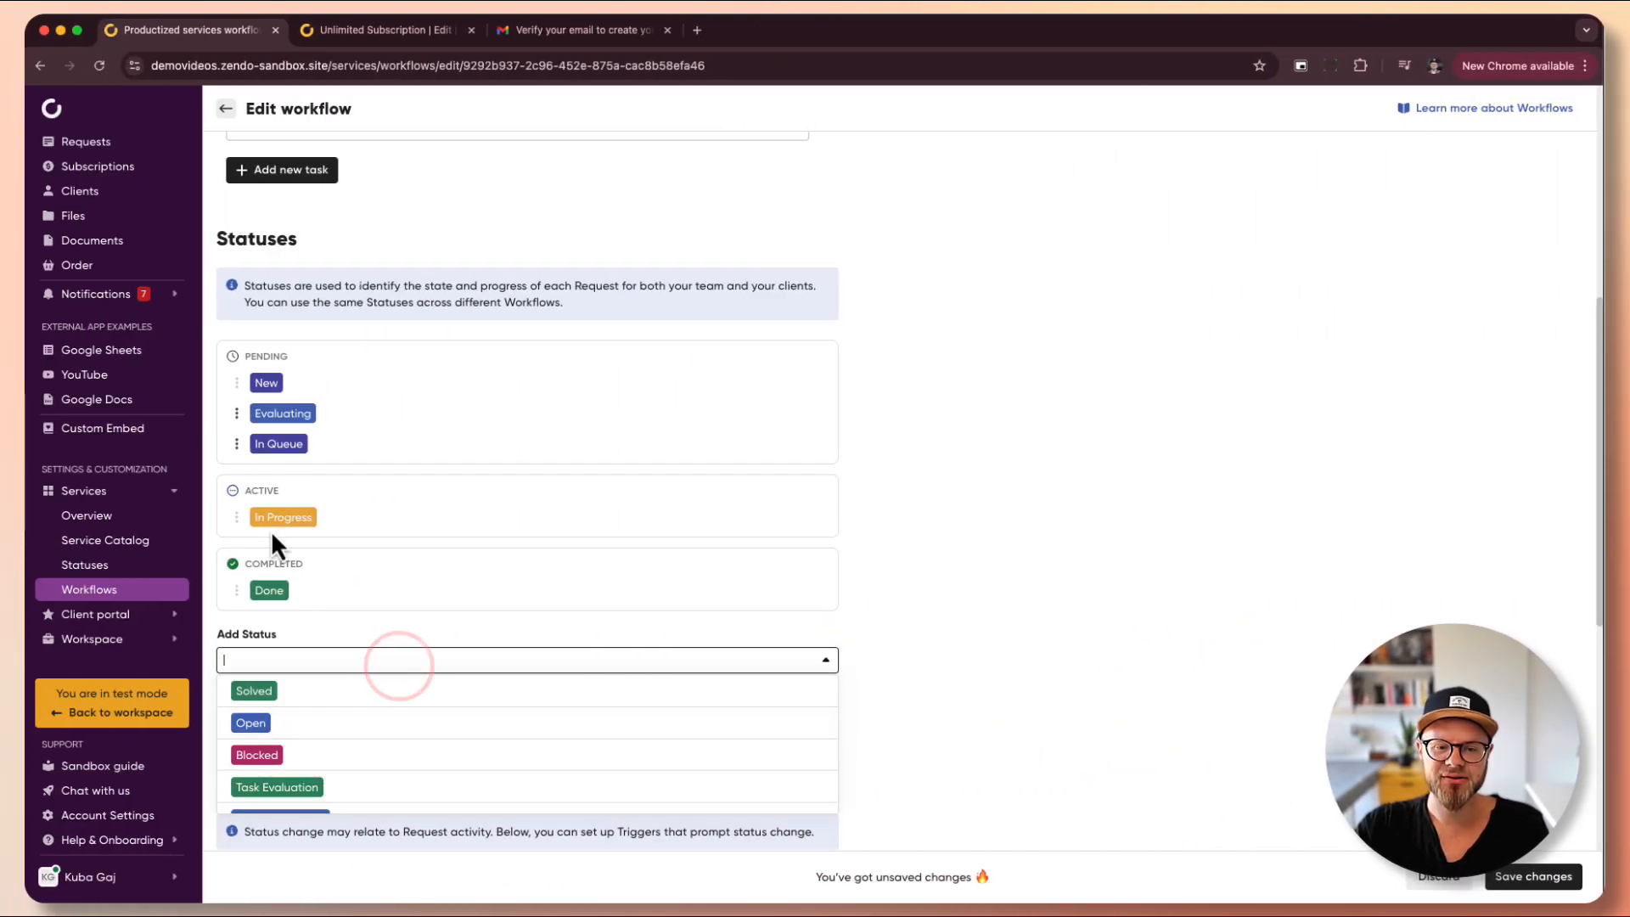
pyautogui.click(896, 601)
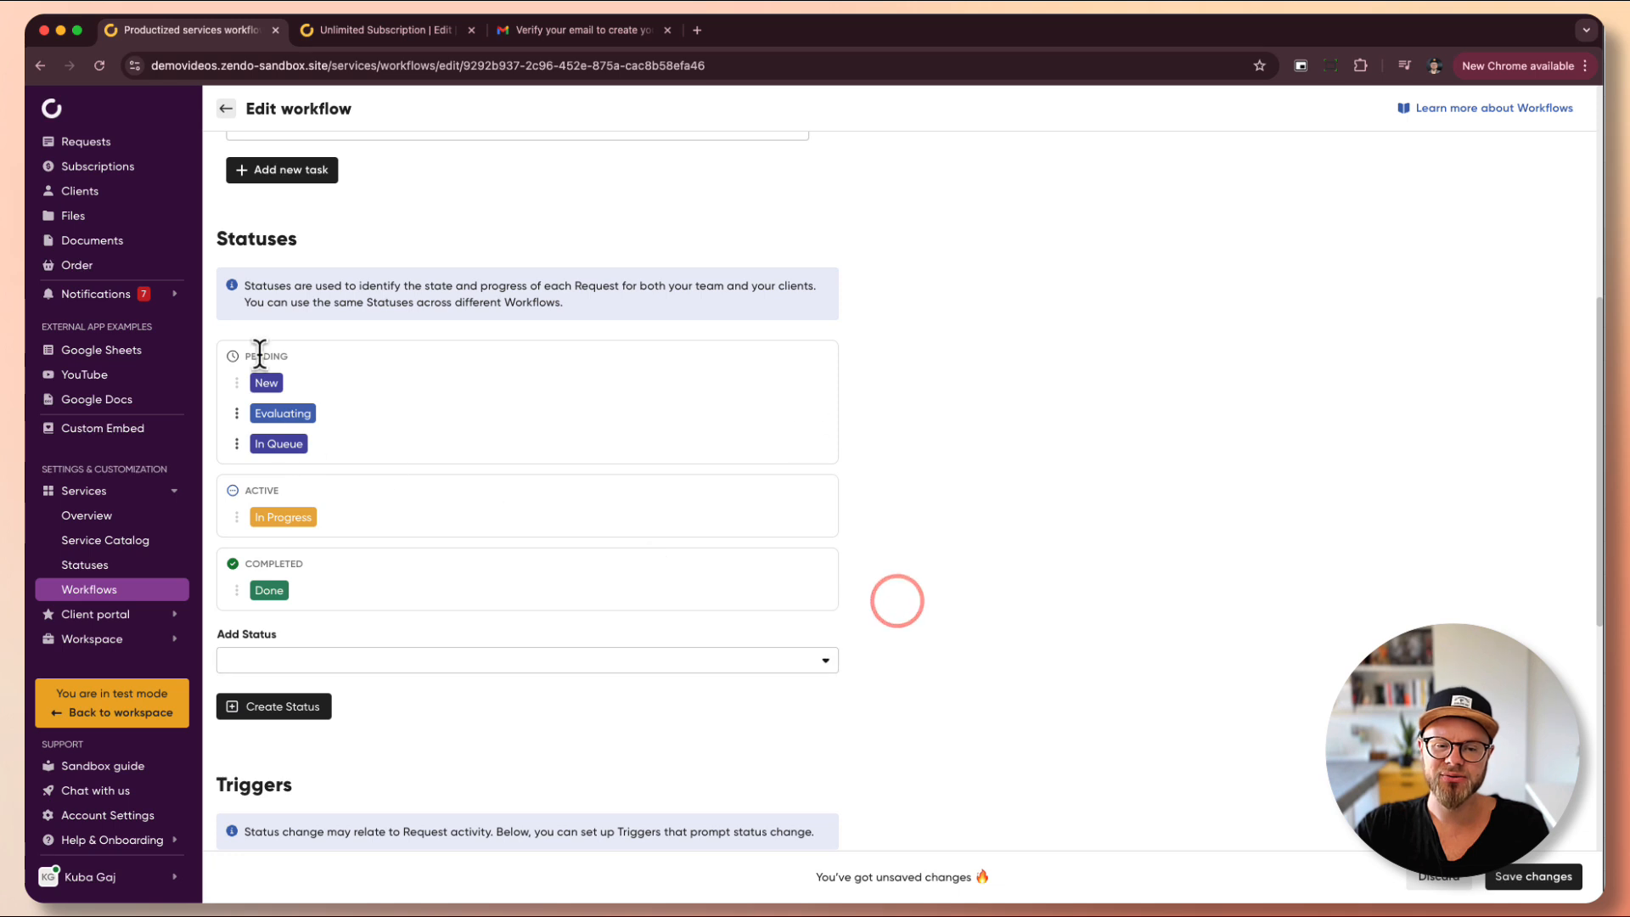
pyautogui.moveTo(275, 451)
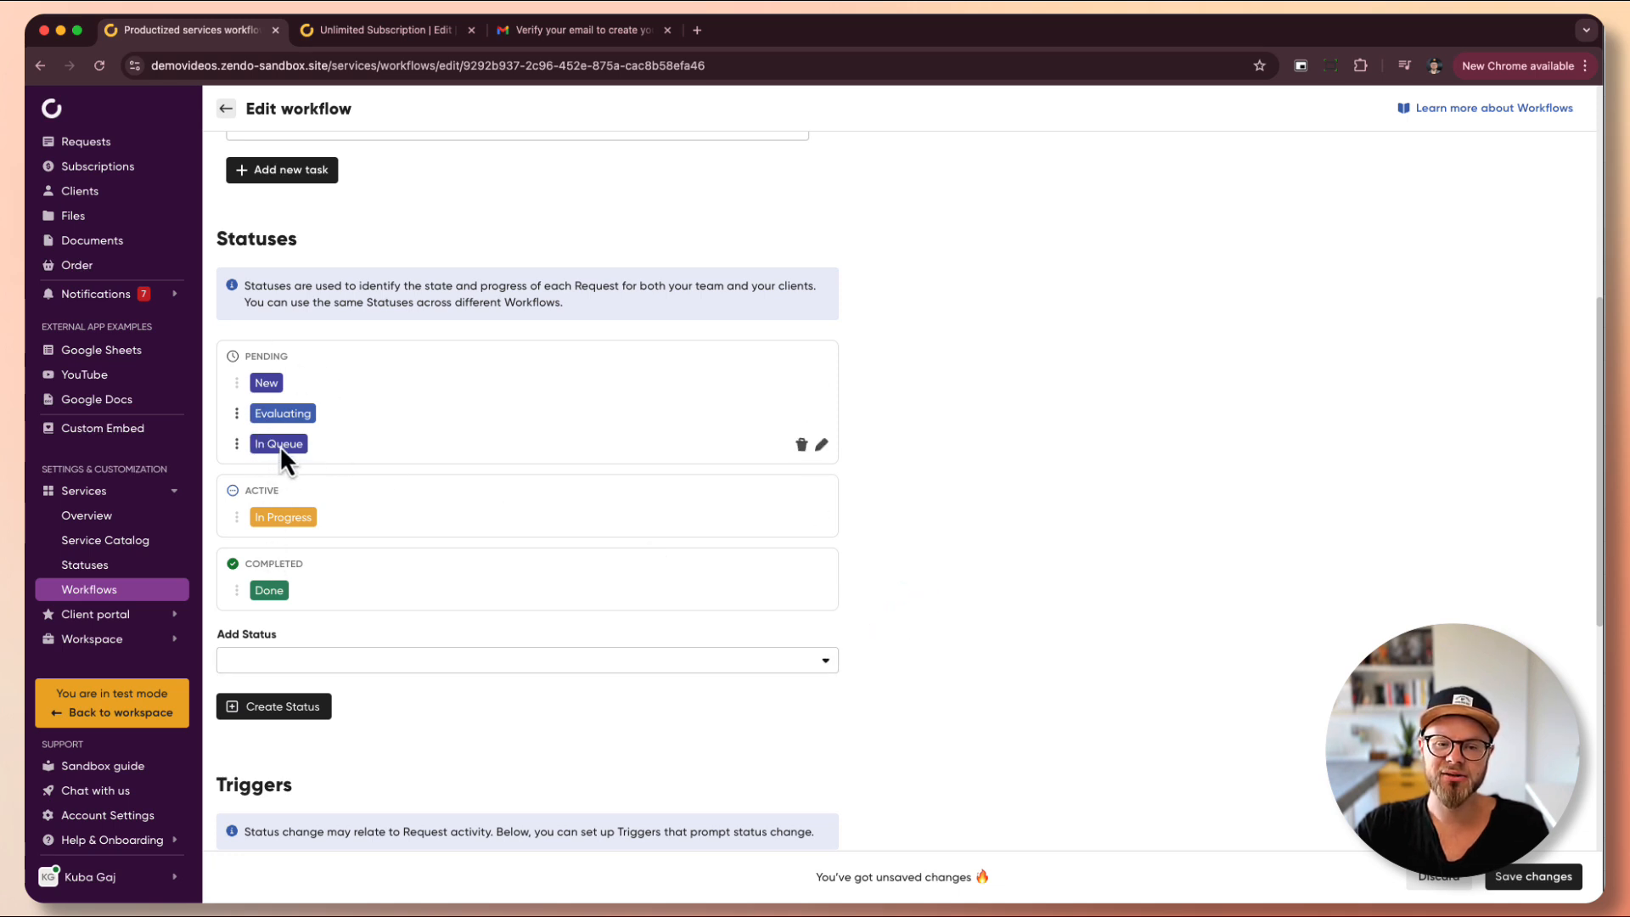
pyautogui.moveTo(273, 449); pyautogui.dragTo(389, 427)
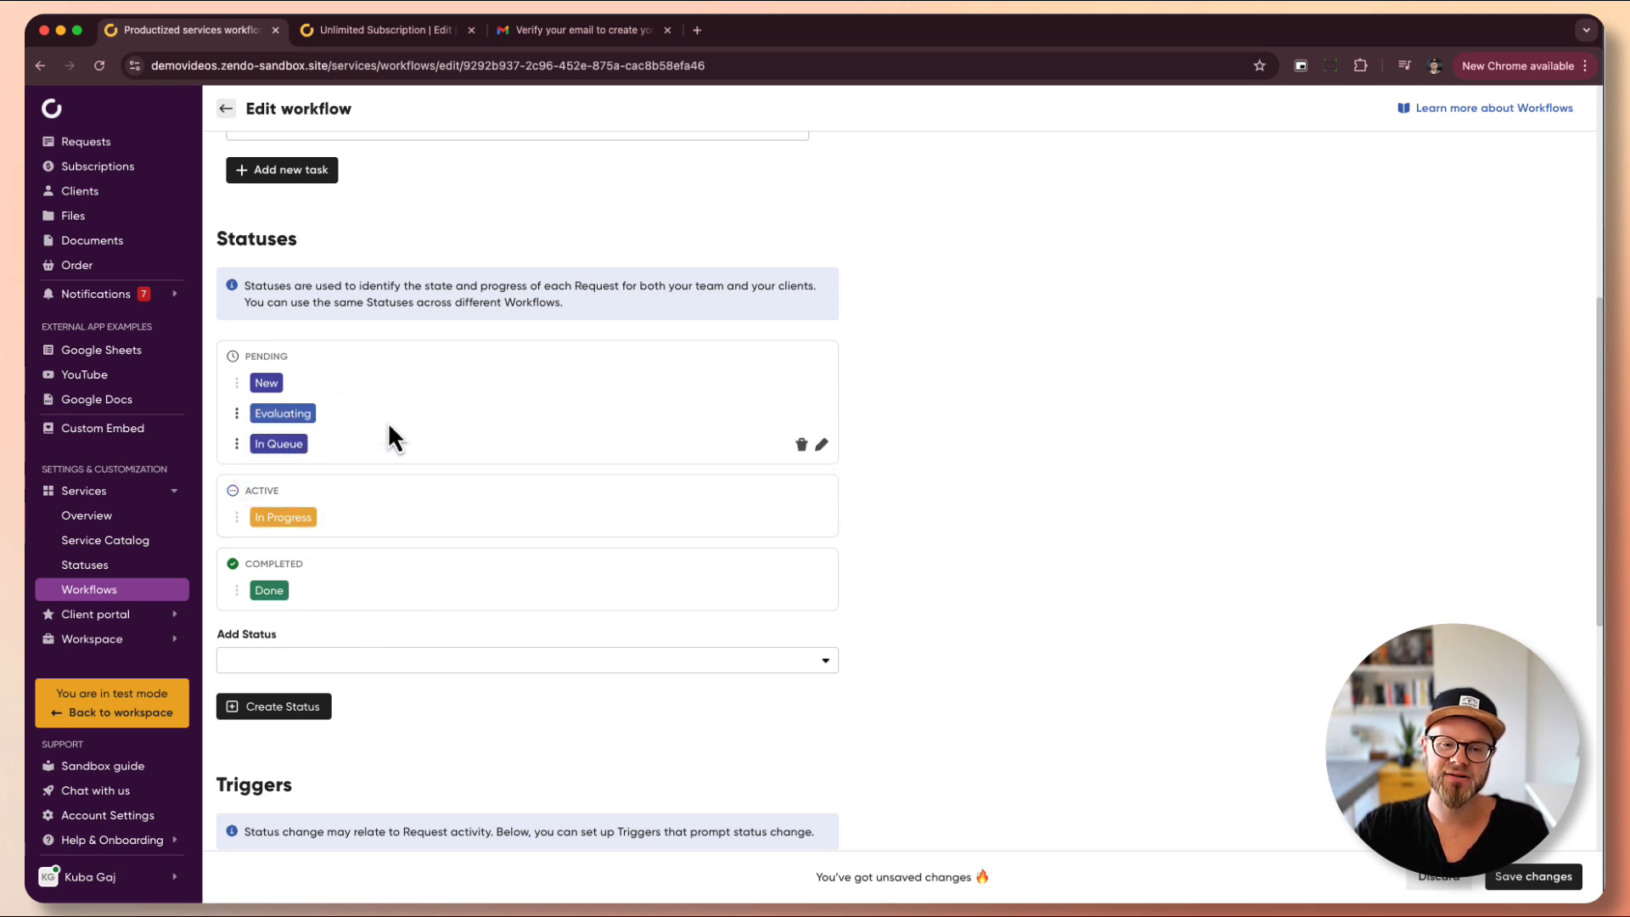
# - Remove the In Queue status from the workflow and opt out of the removal confirmation dialog
pyautogui.click(799, 443)
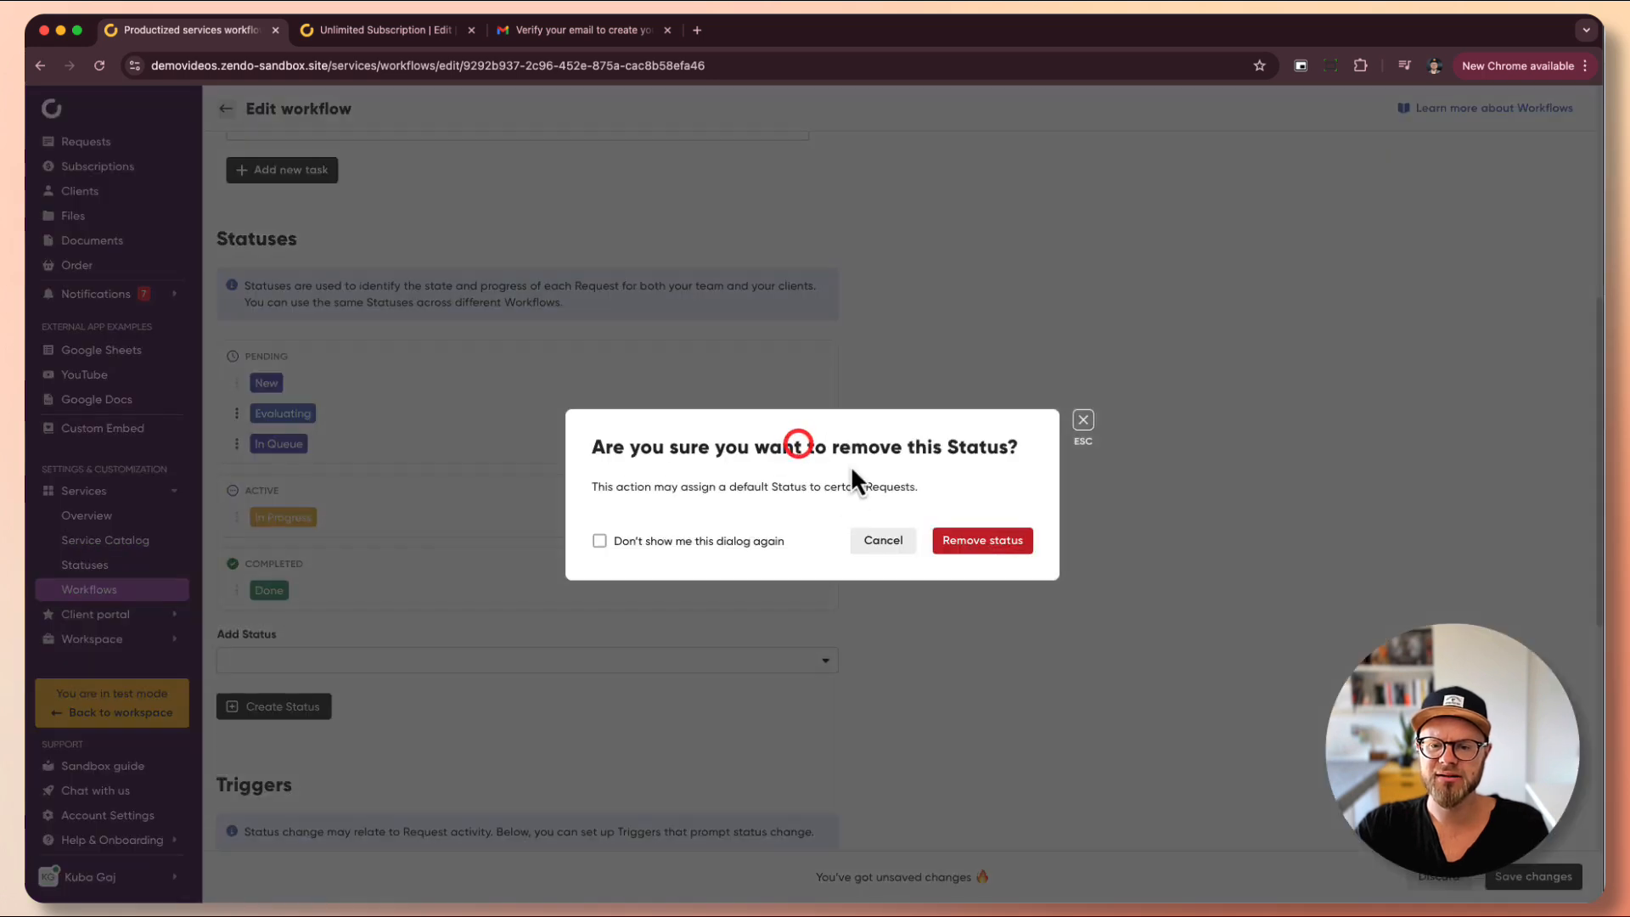
pyautogui.click(732, 543)
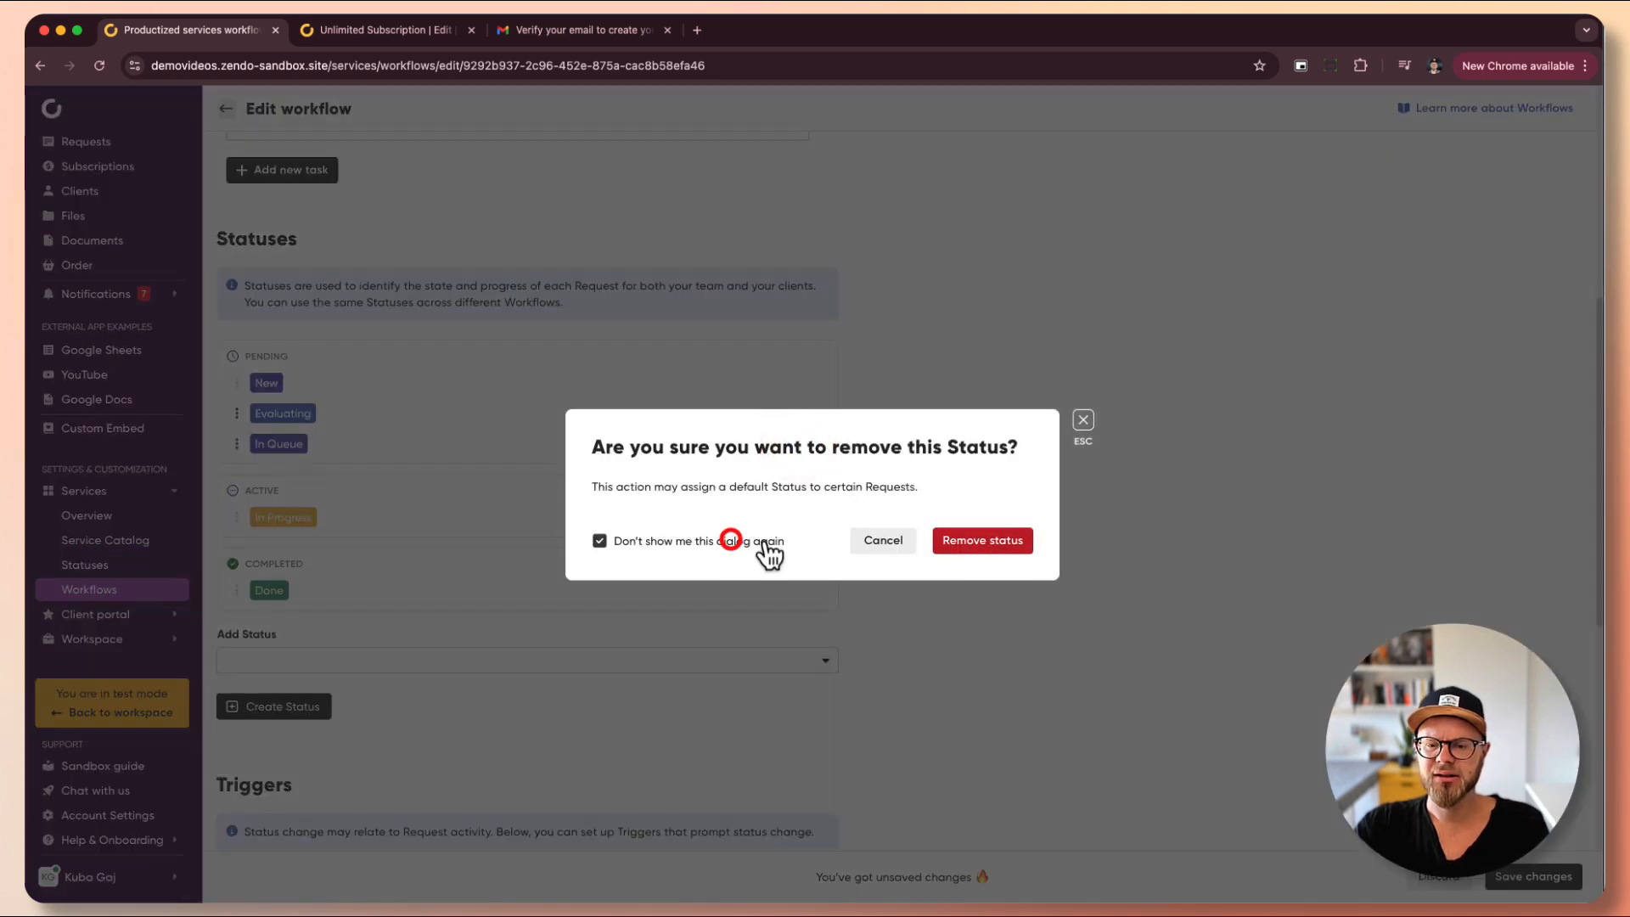
pyautogui.click(963, 543)
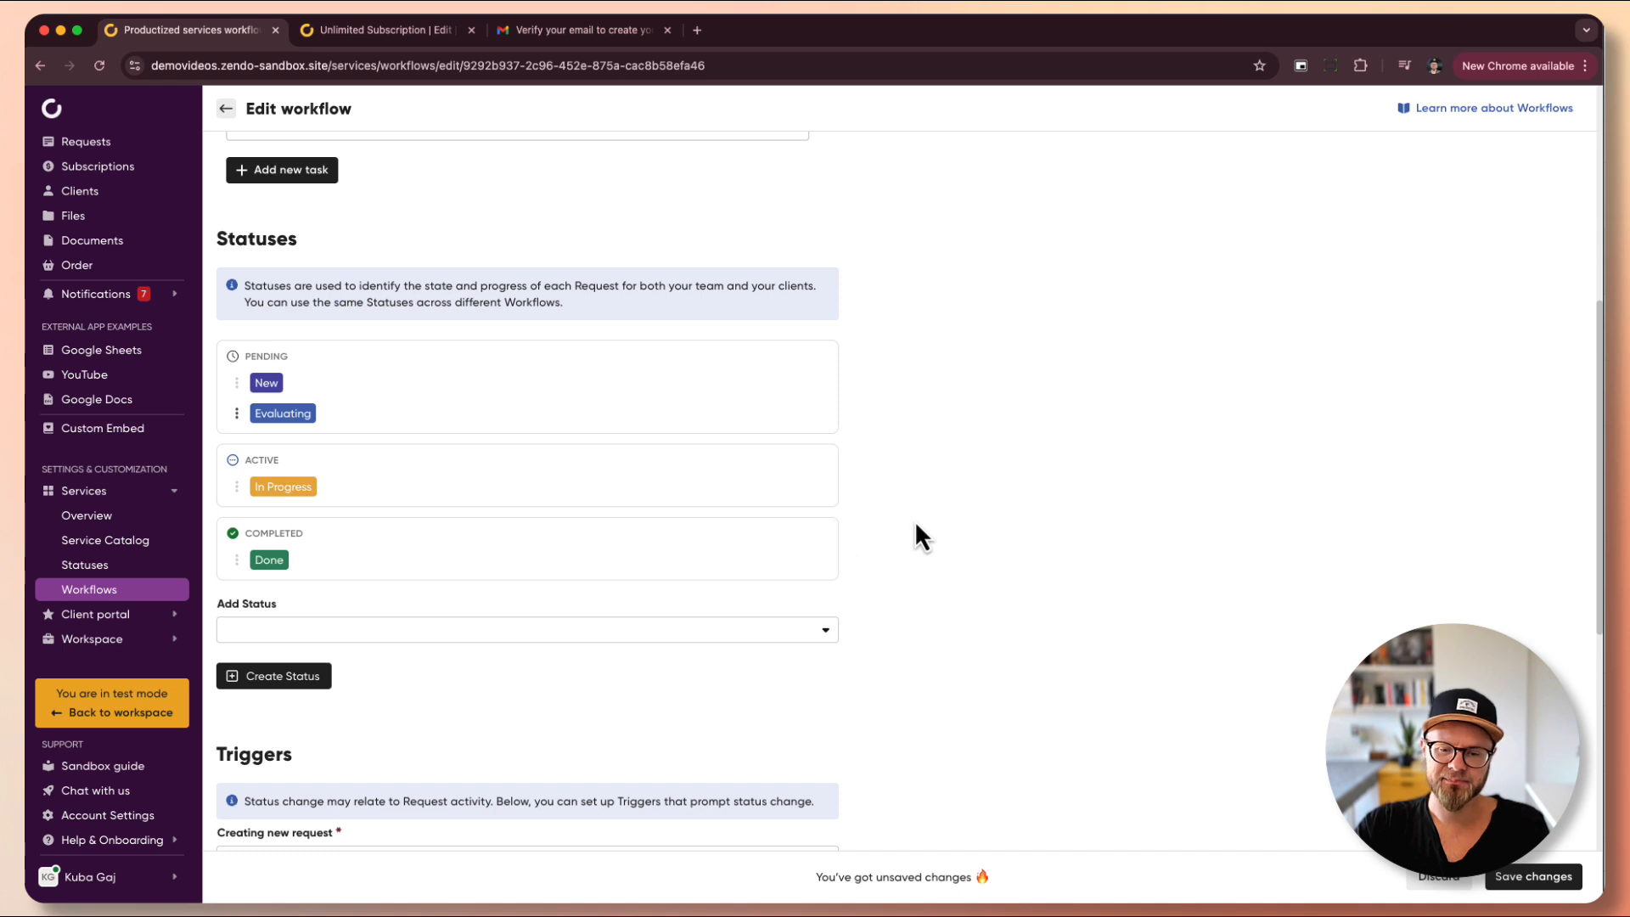
# - Review the status choices for the Creating new request trigger and the list of additional triggers without selecting any
pyautogui.scroll(-5, 916, 525)
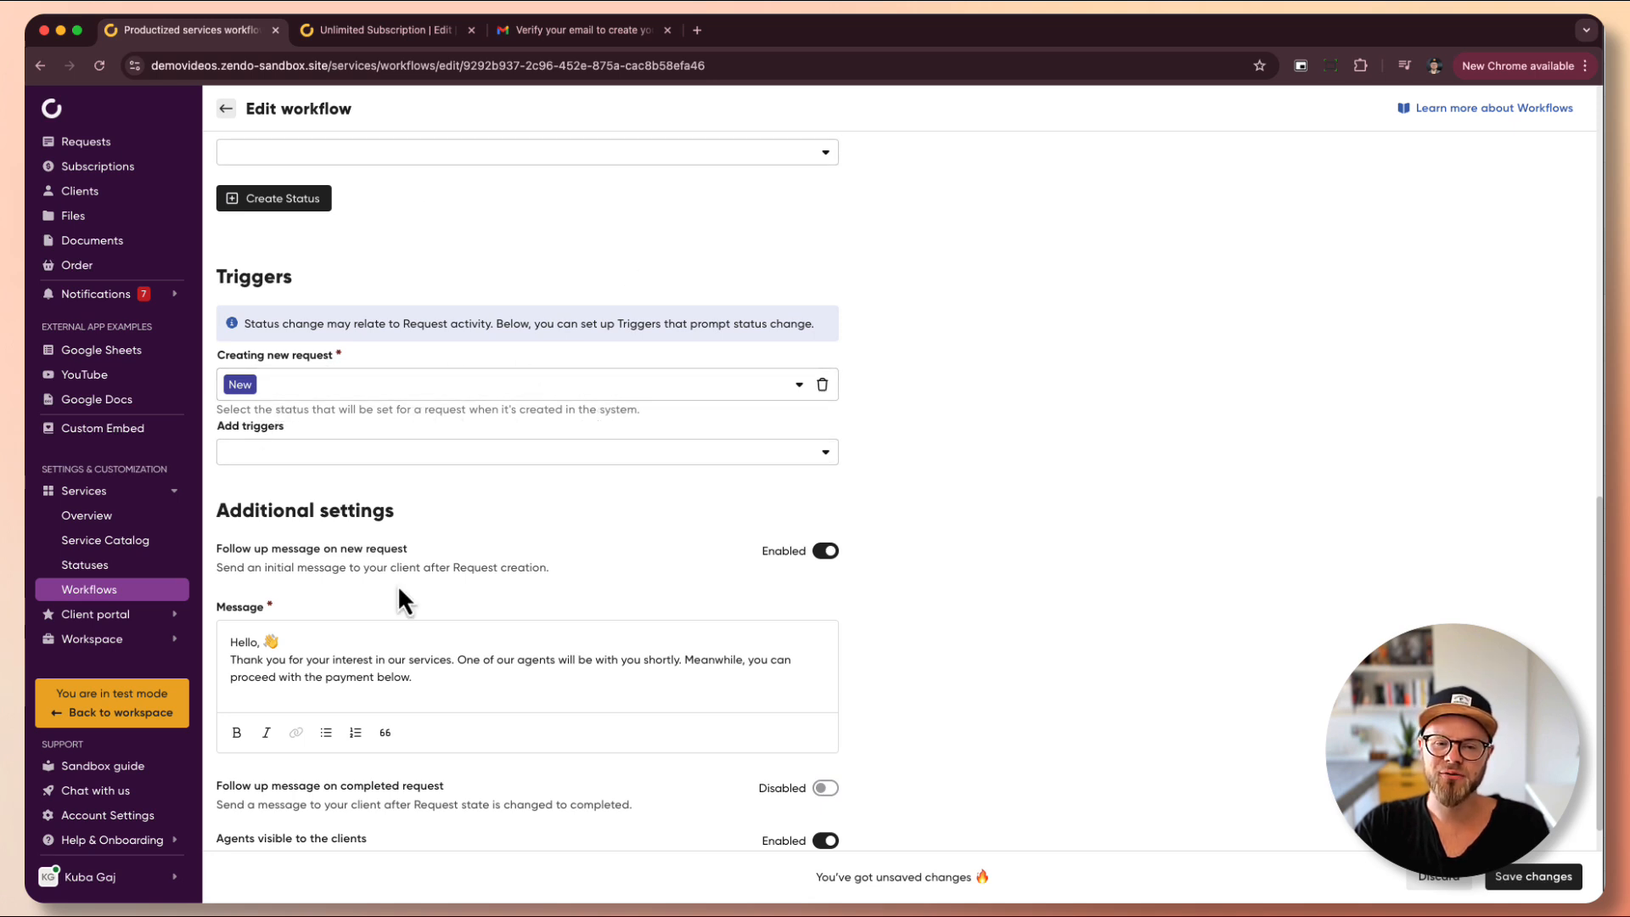
pyautogui.click(513, 385)
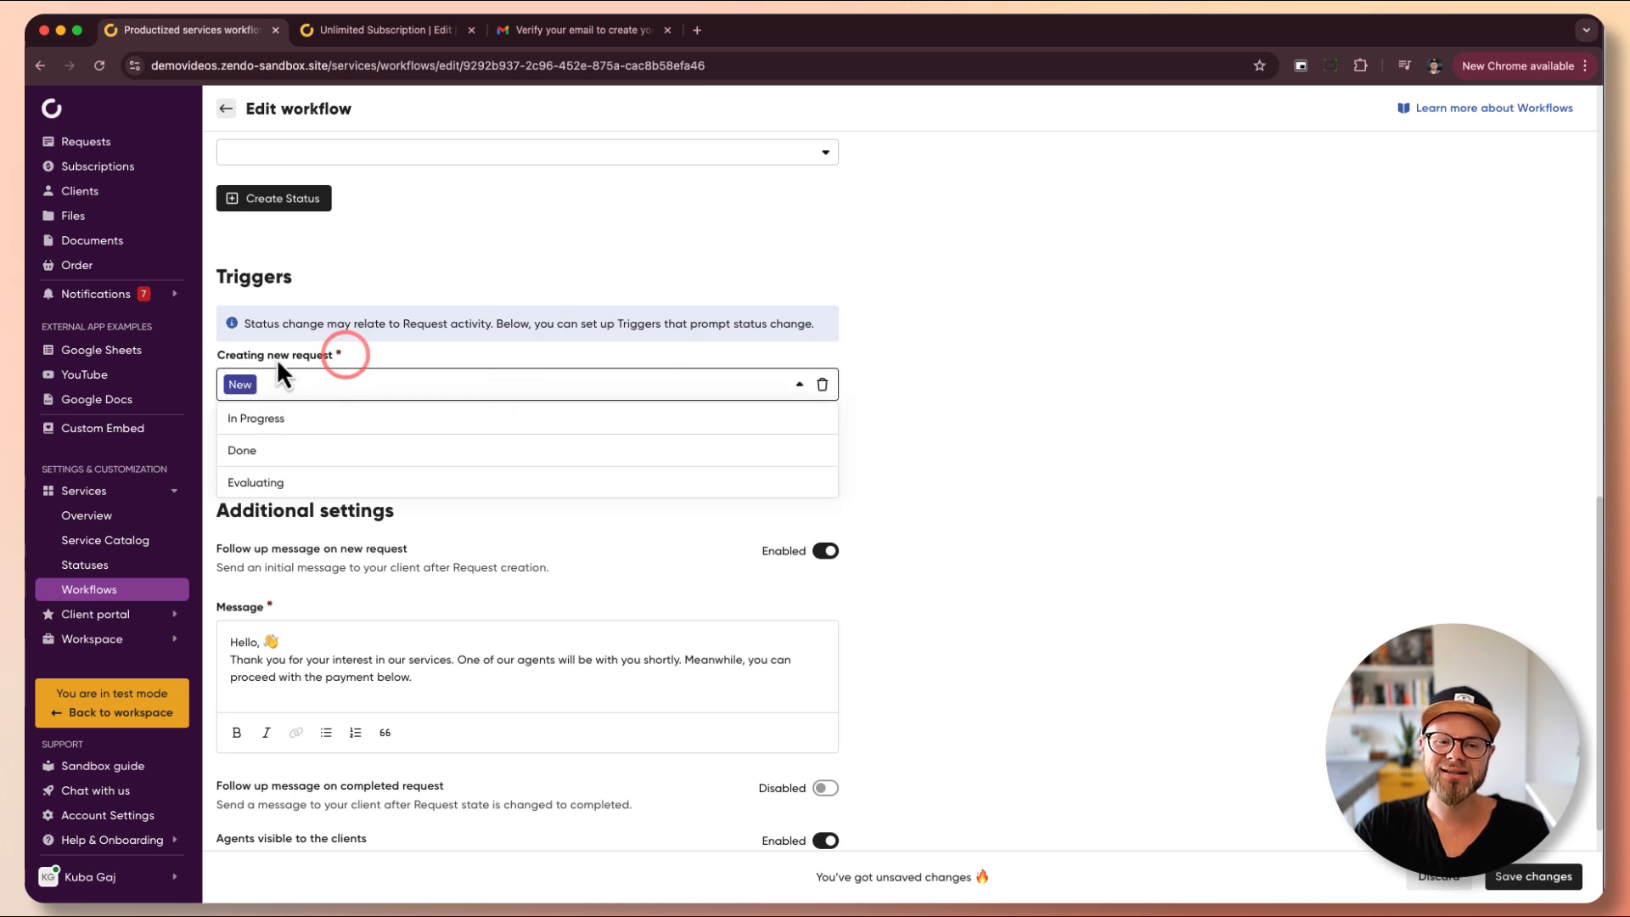
pyautogui.click(360, 360)
pyautogui.click(841, 384)
pyautogui.click(788, 452)
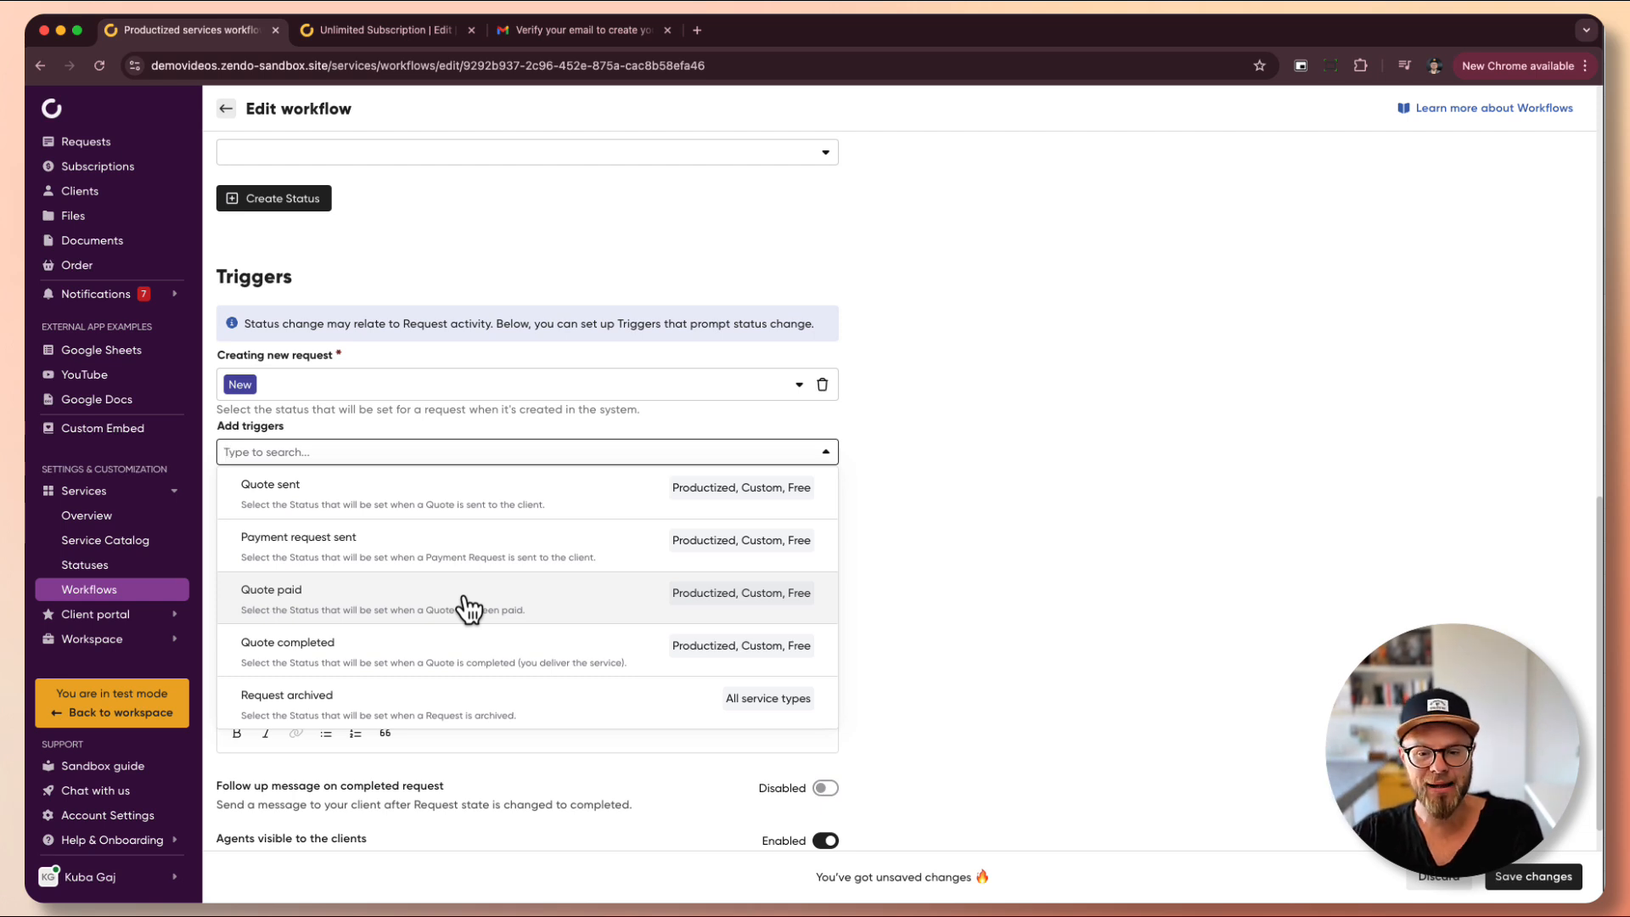
pyautogui.scroll(-1, 465, 608)
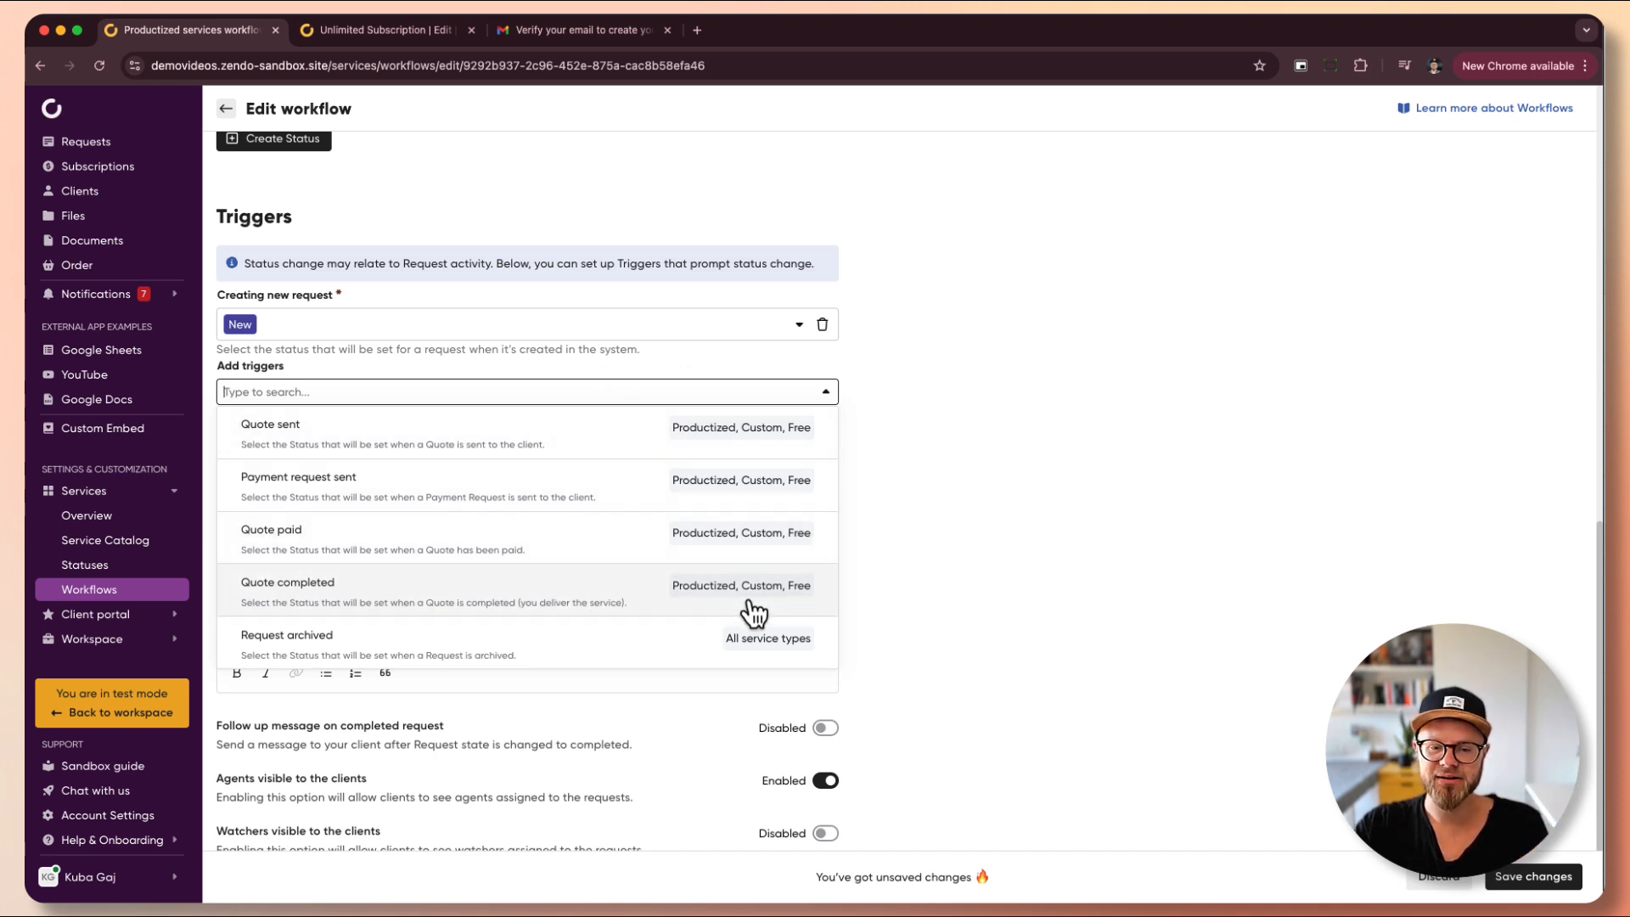
pyautogui.click(826, 392)
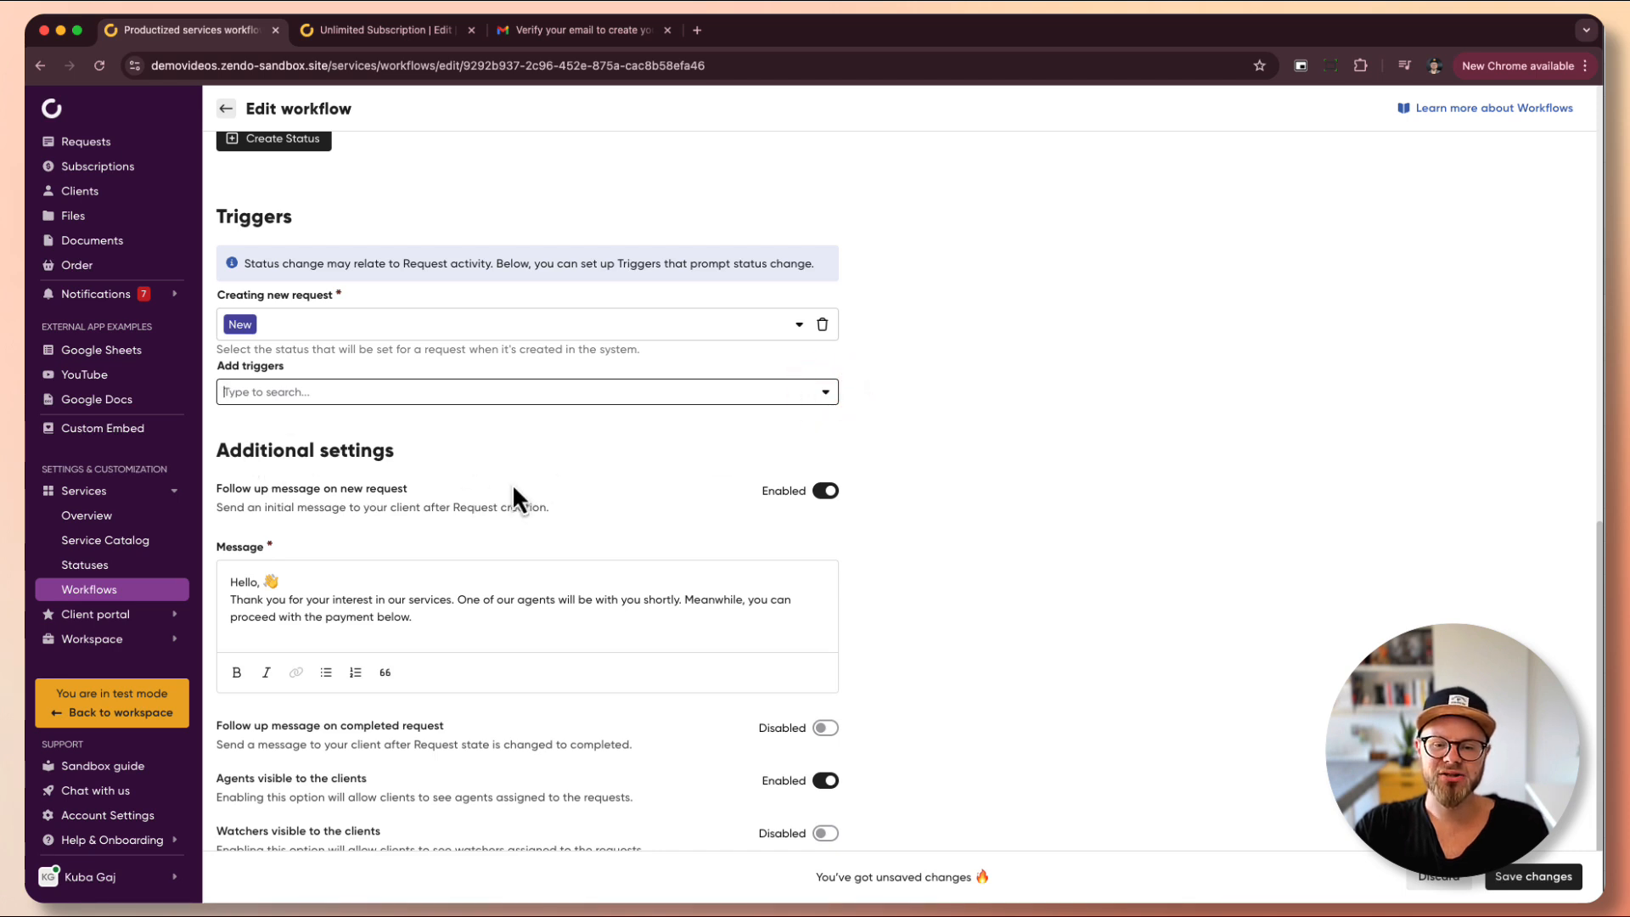
# - Review the follow up message on new request setting and examine that automatic message in the Test Order request's chat
pyautogui.scroll(-3, 860, 529)
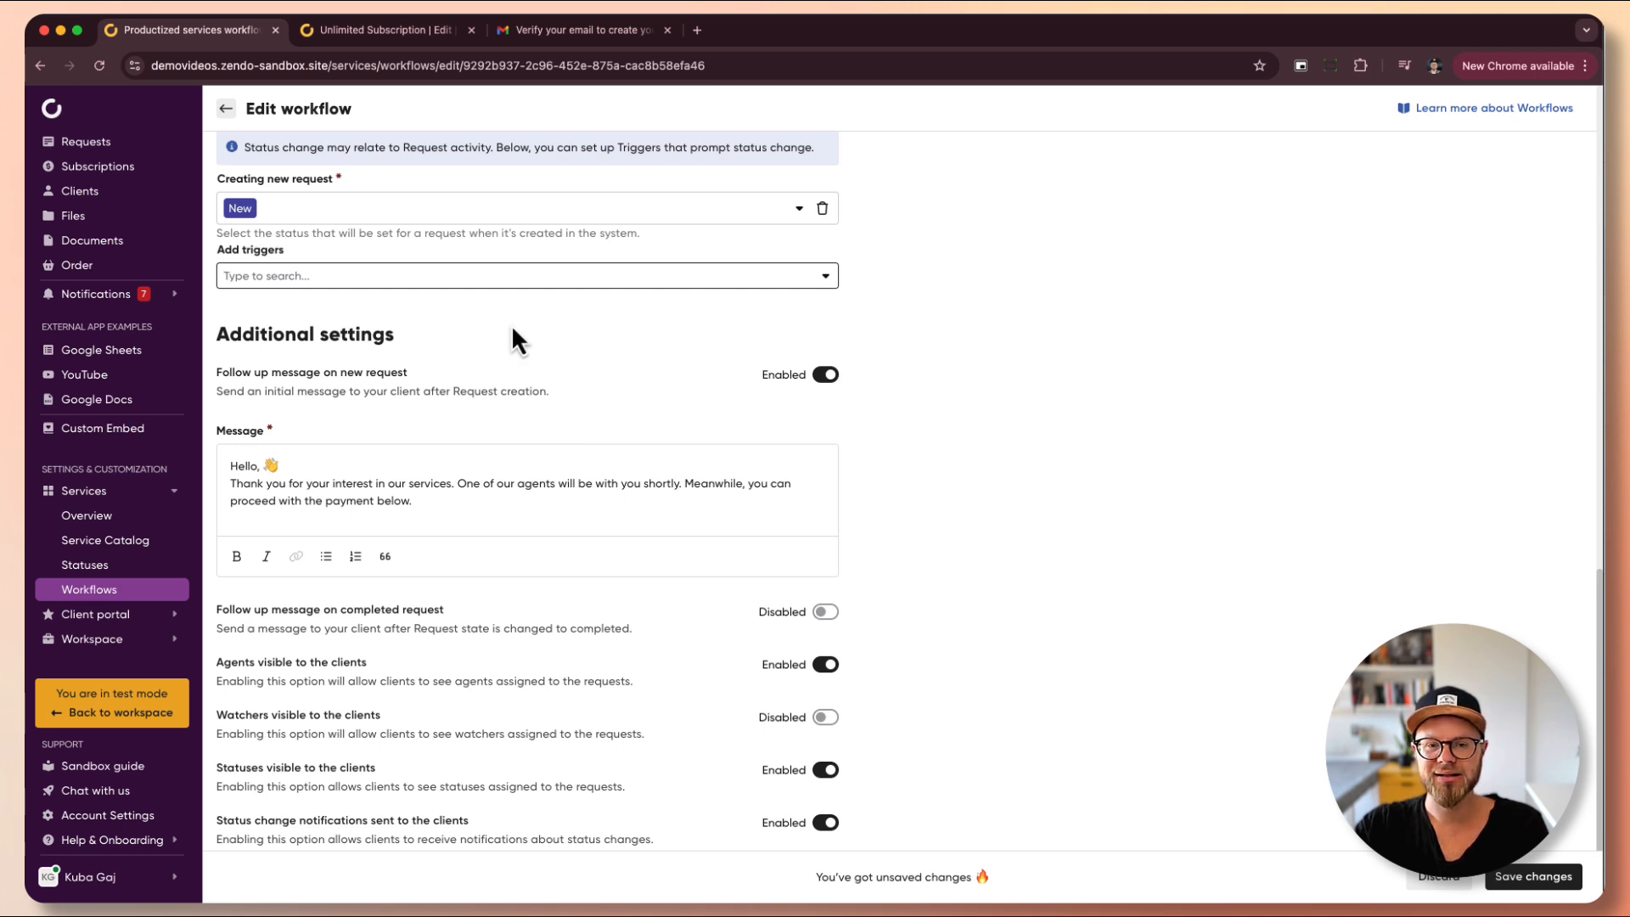
pyautogui.click(386, 28)
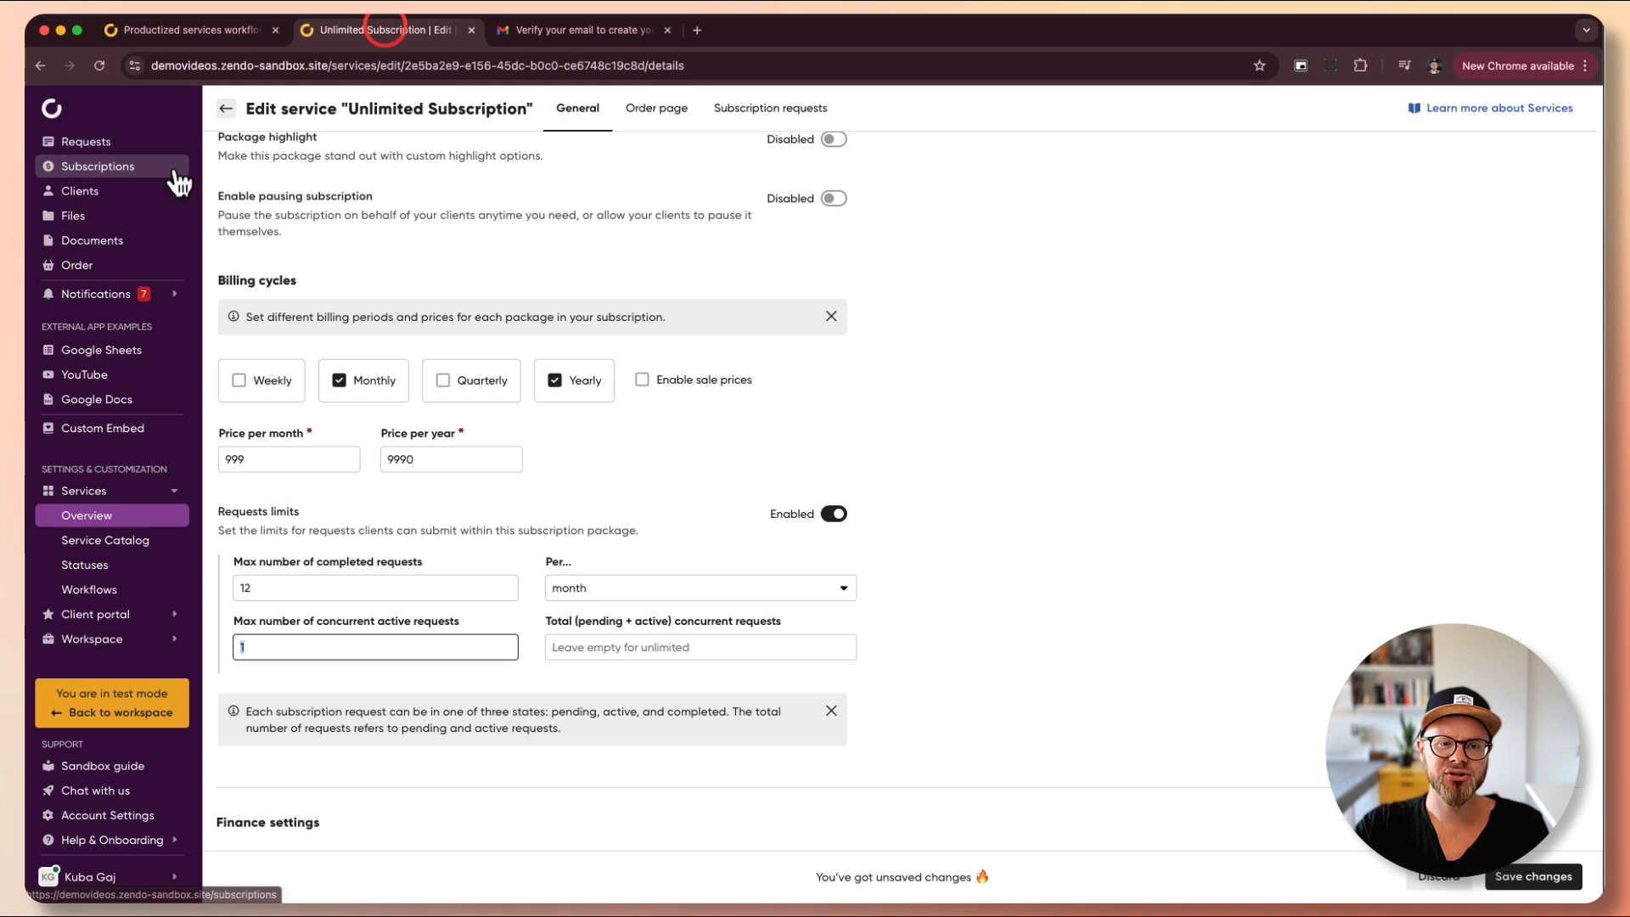
pyautogui.click(114, 146)
pyautogui.click(936, 167)
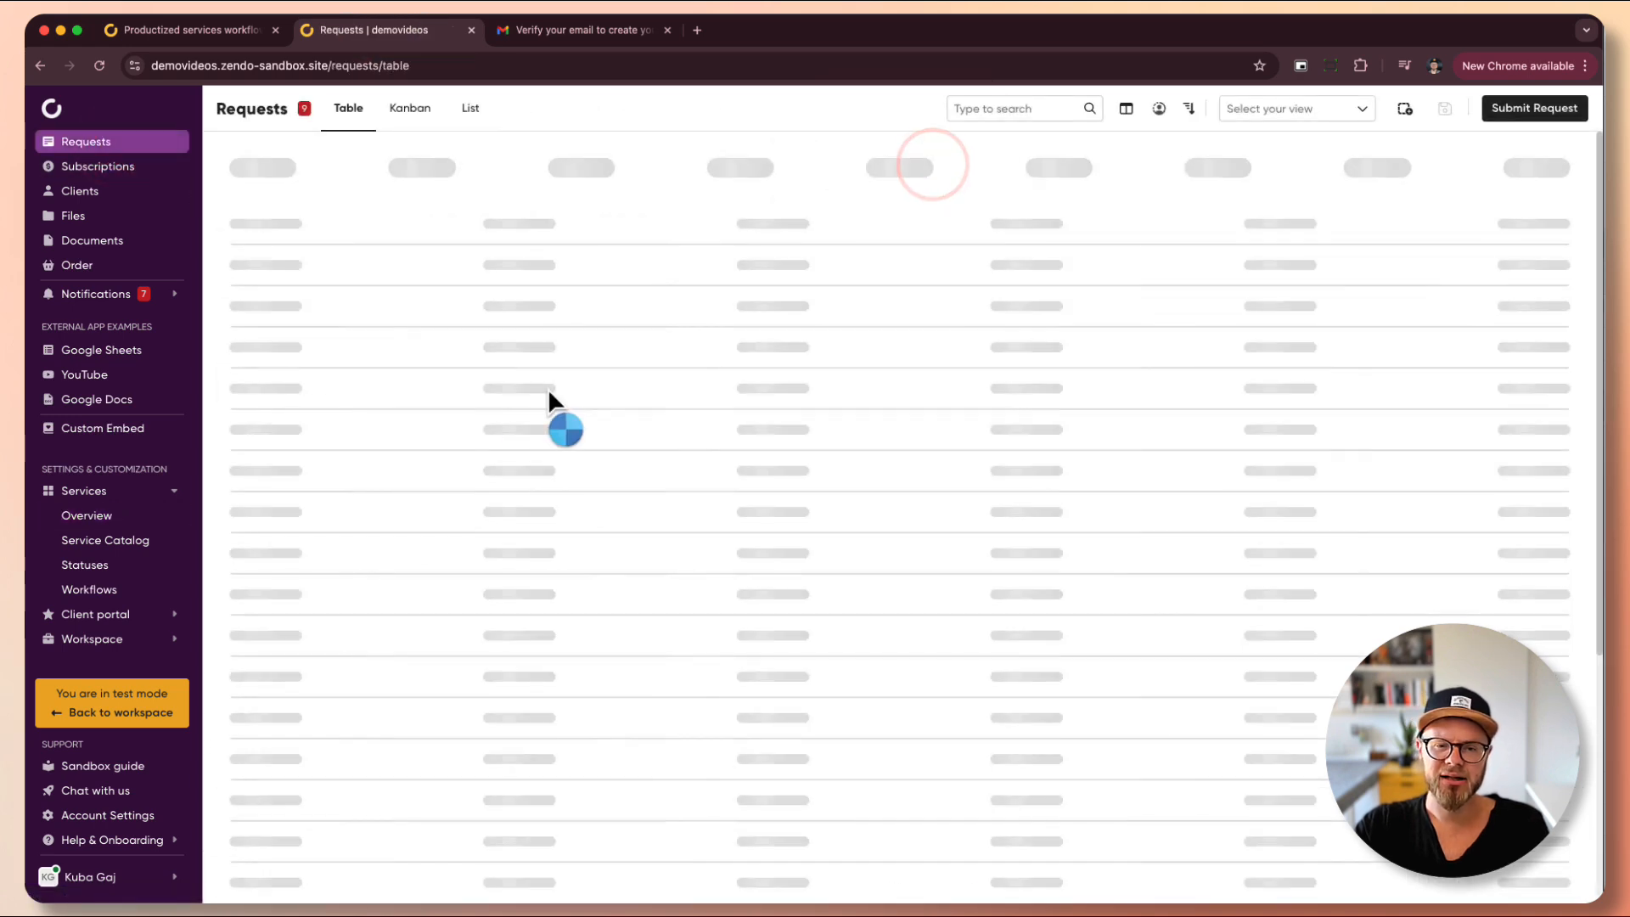
pyautogui.click(445, 216)
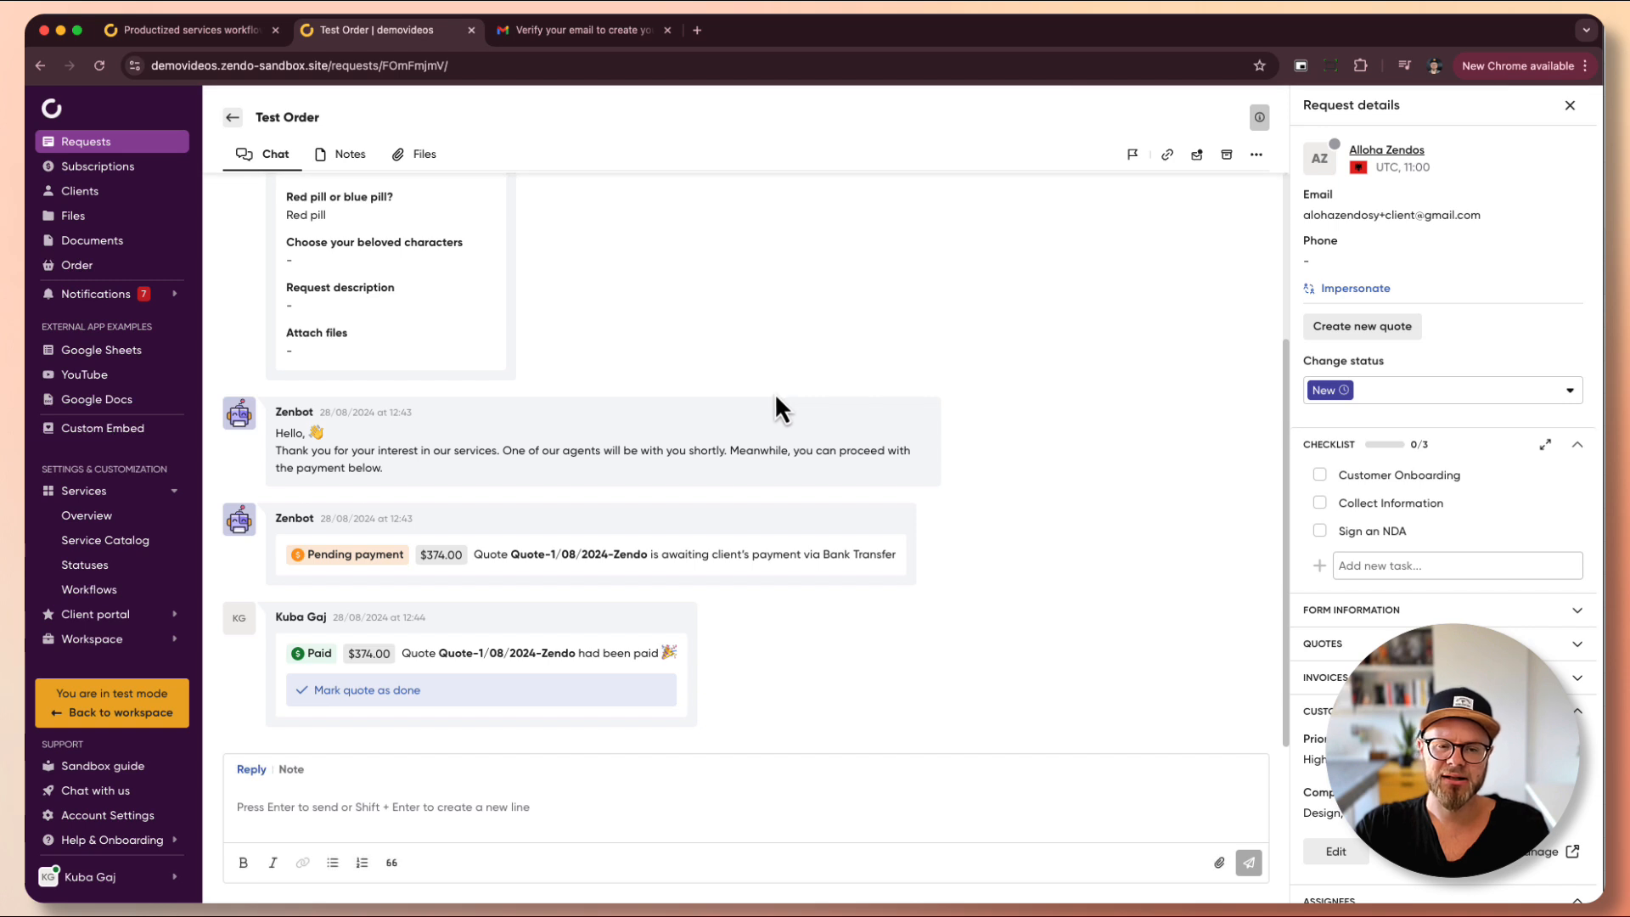
pyautogui.scroll(1, 728, 422)
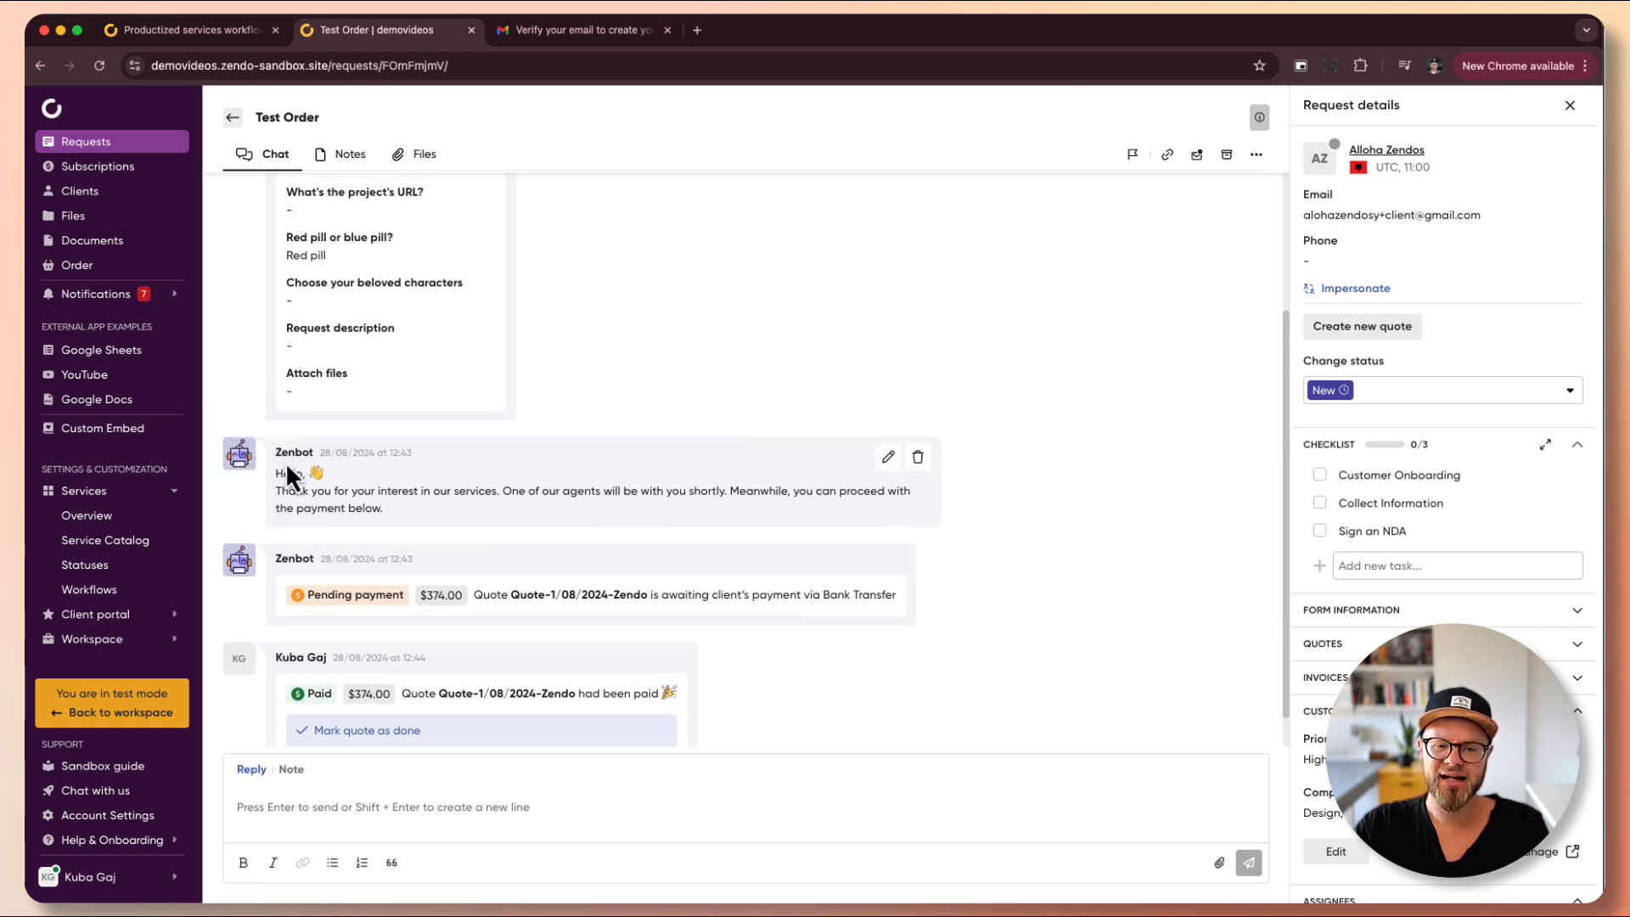
pyautogui.moveTo(277, 466); pyautogui.dragTo(407, 513)
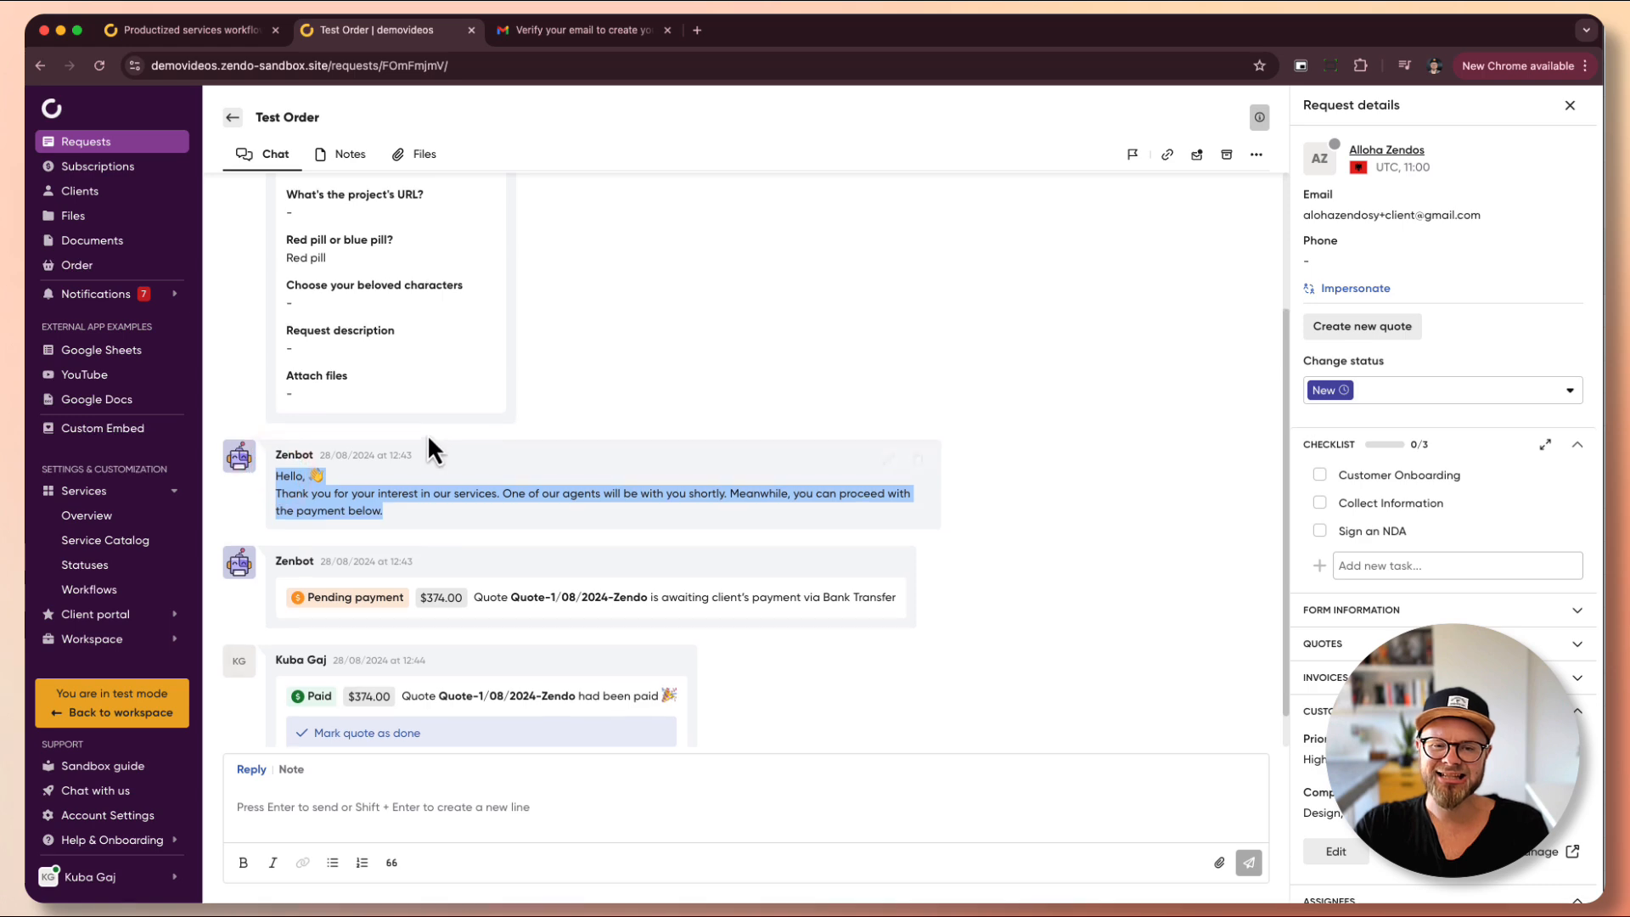
pyautogui.scroll(3, 435, 441)
pyautogui.scroll(-3, 408, 448)
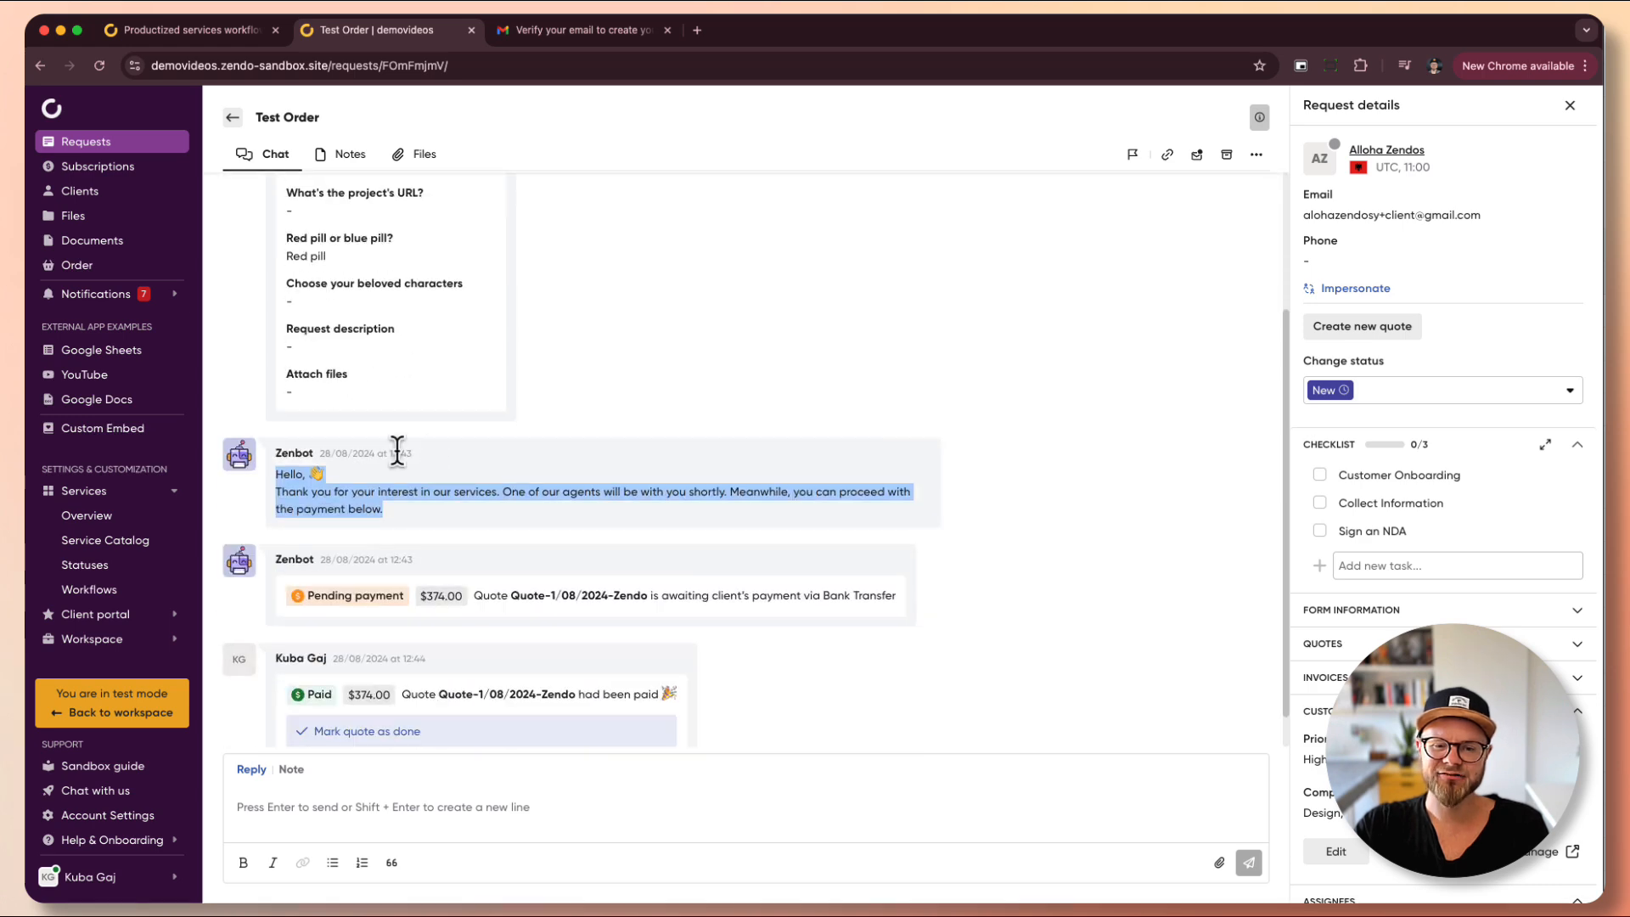
pyautogui.click(711, 523)
# - Return to the Productized services workflow and review the text of the follow up message on new request
pyautogui.click(238, 32)
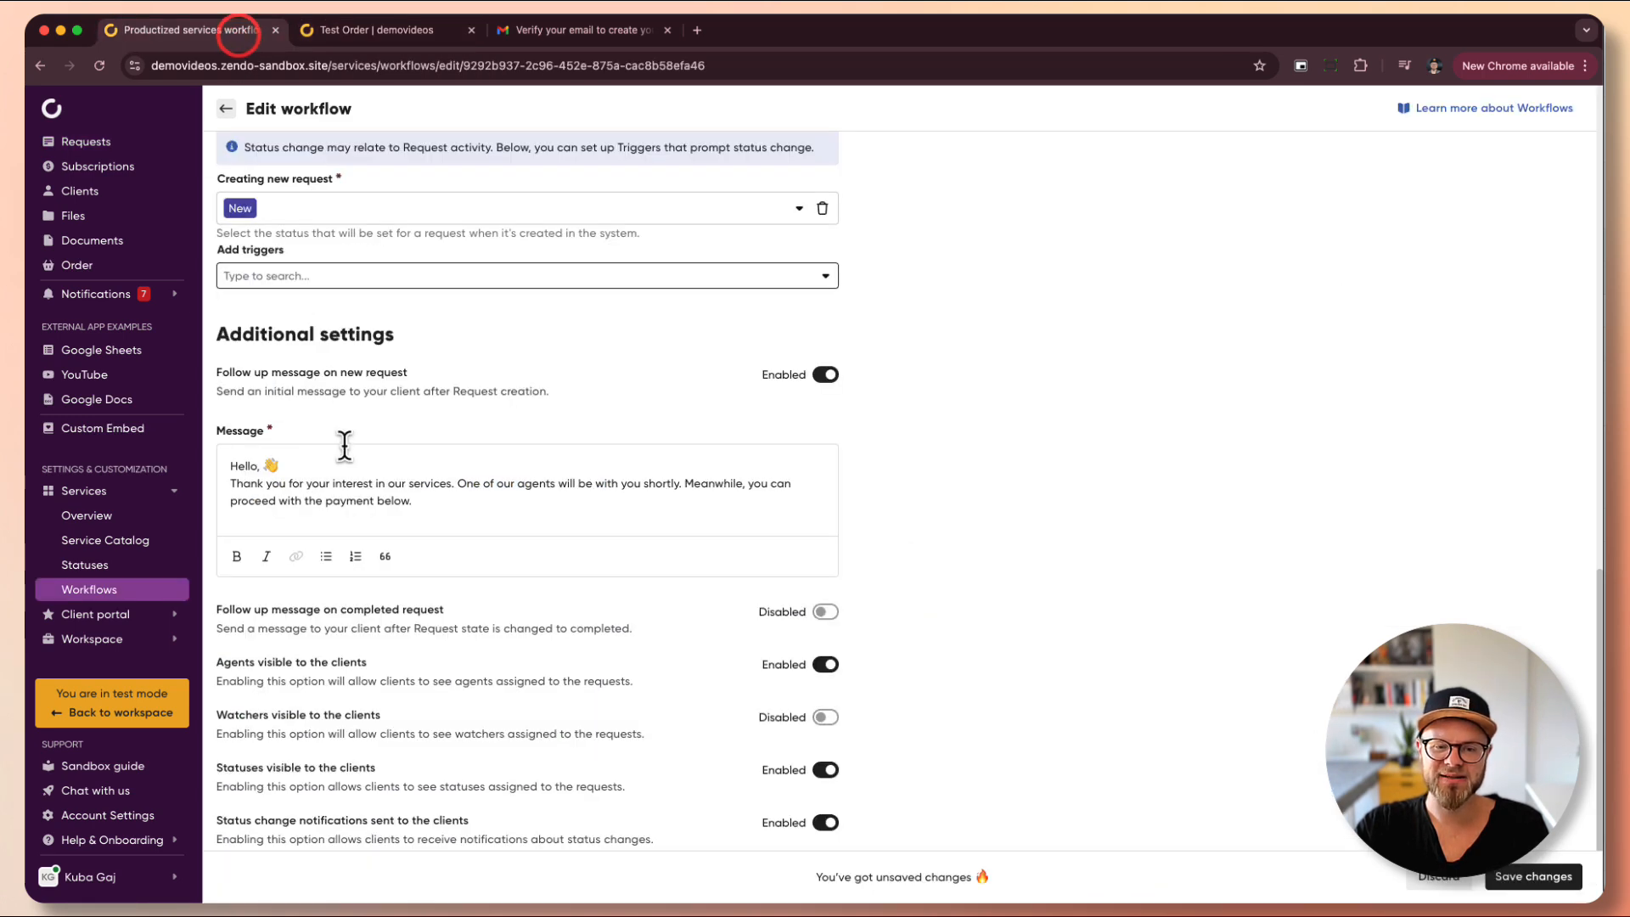
pyautogui.tripleClick(411, 498)
pyautogui.click(1030, 499)
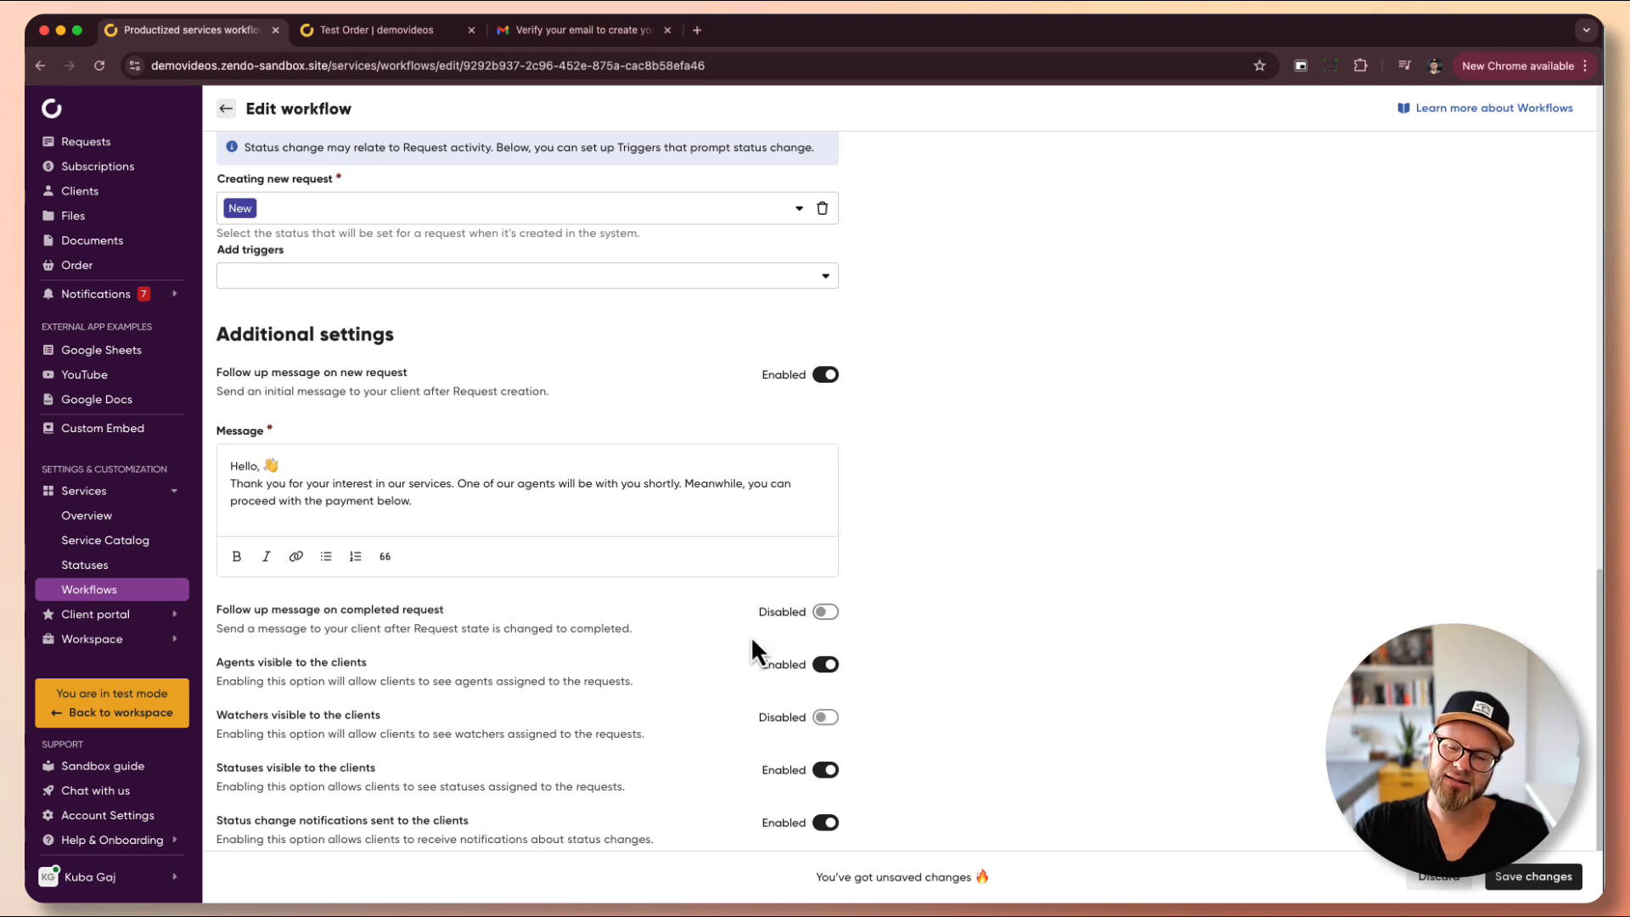
# - Try enabling the follow up message on completed request and start editing its message
pyautogui.click(825, 611)
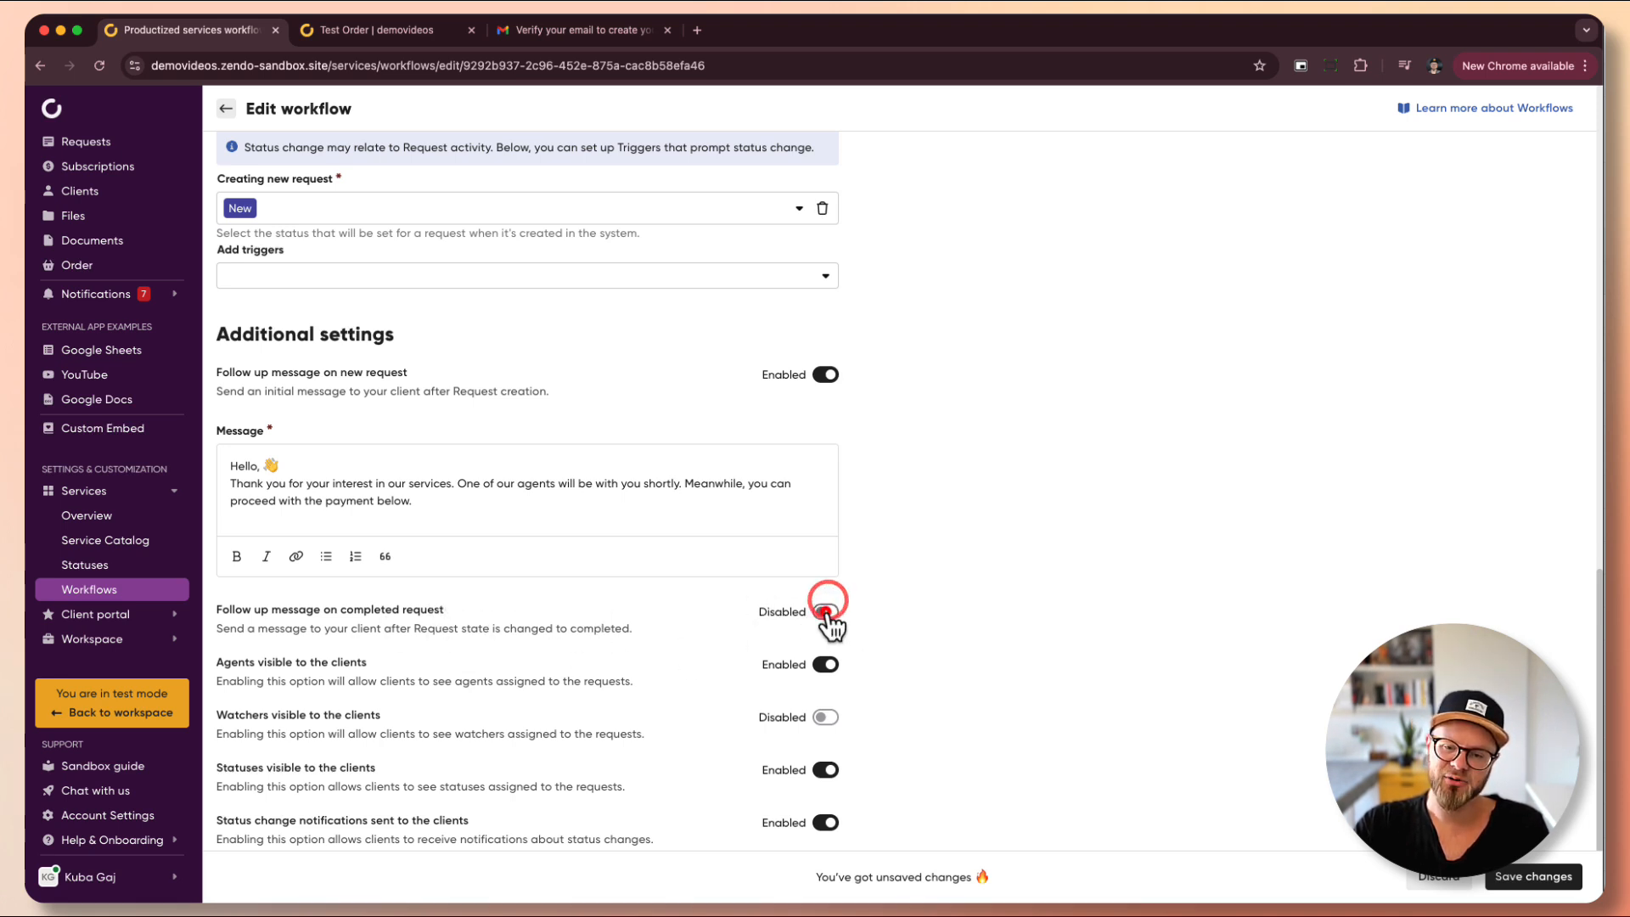
pyautogui.click(592, 652)
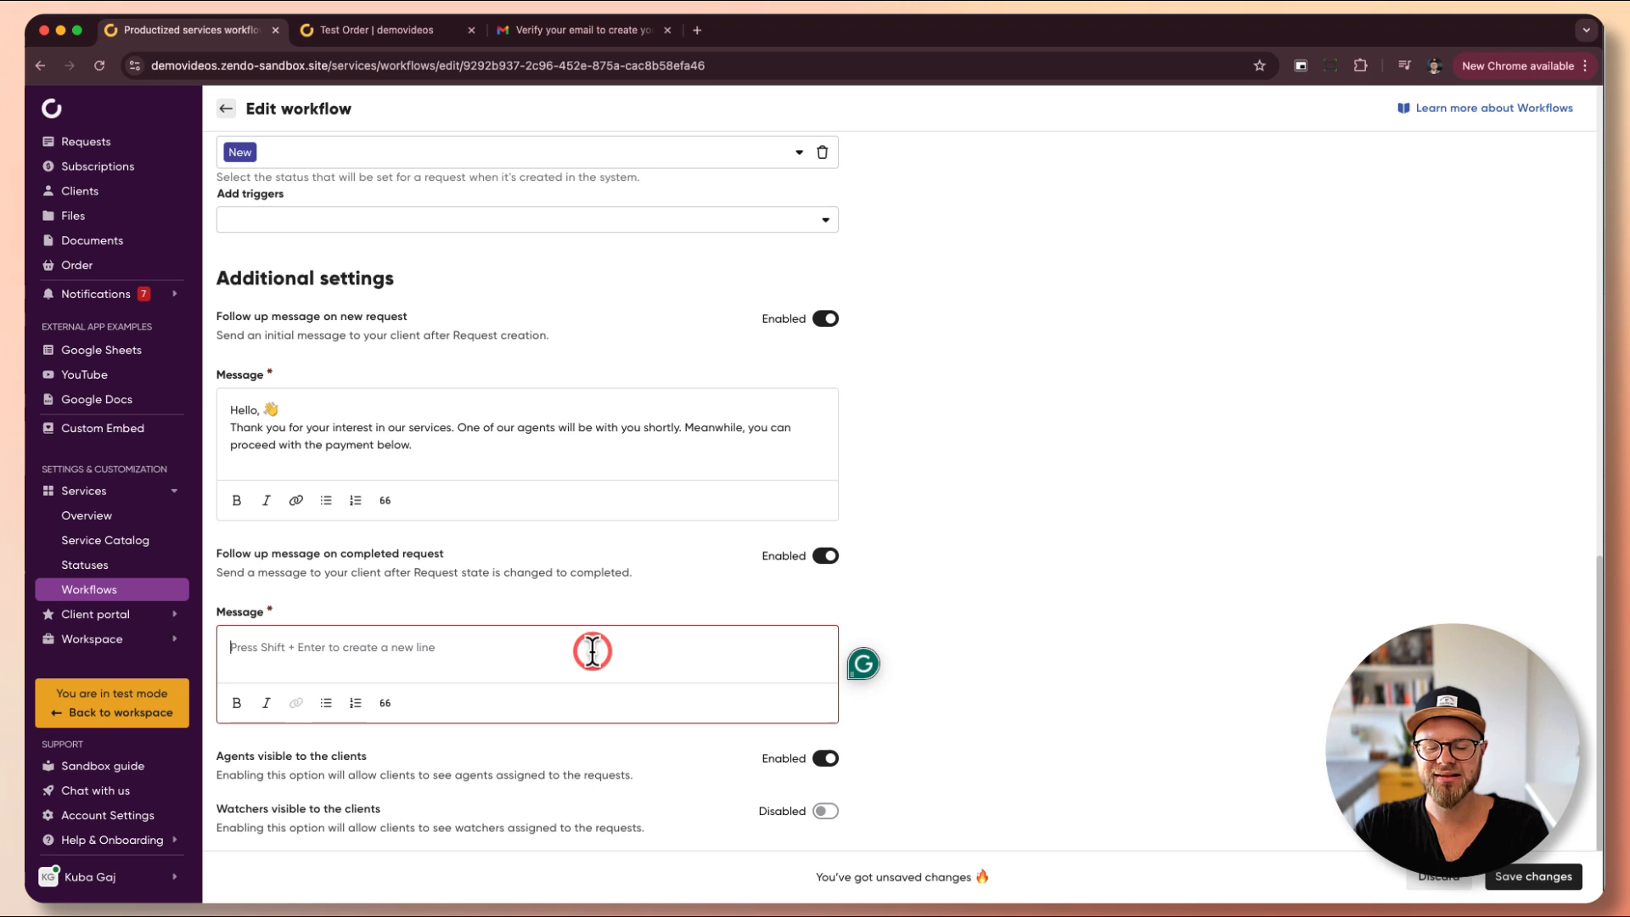
pyautogui.click(544, 644)
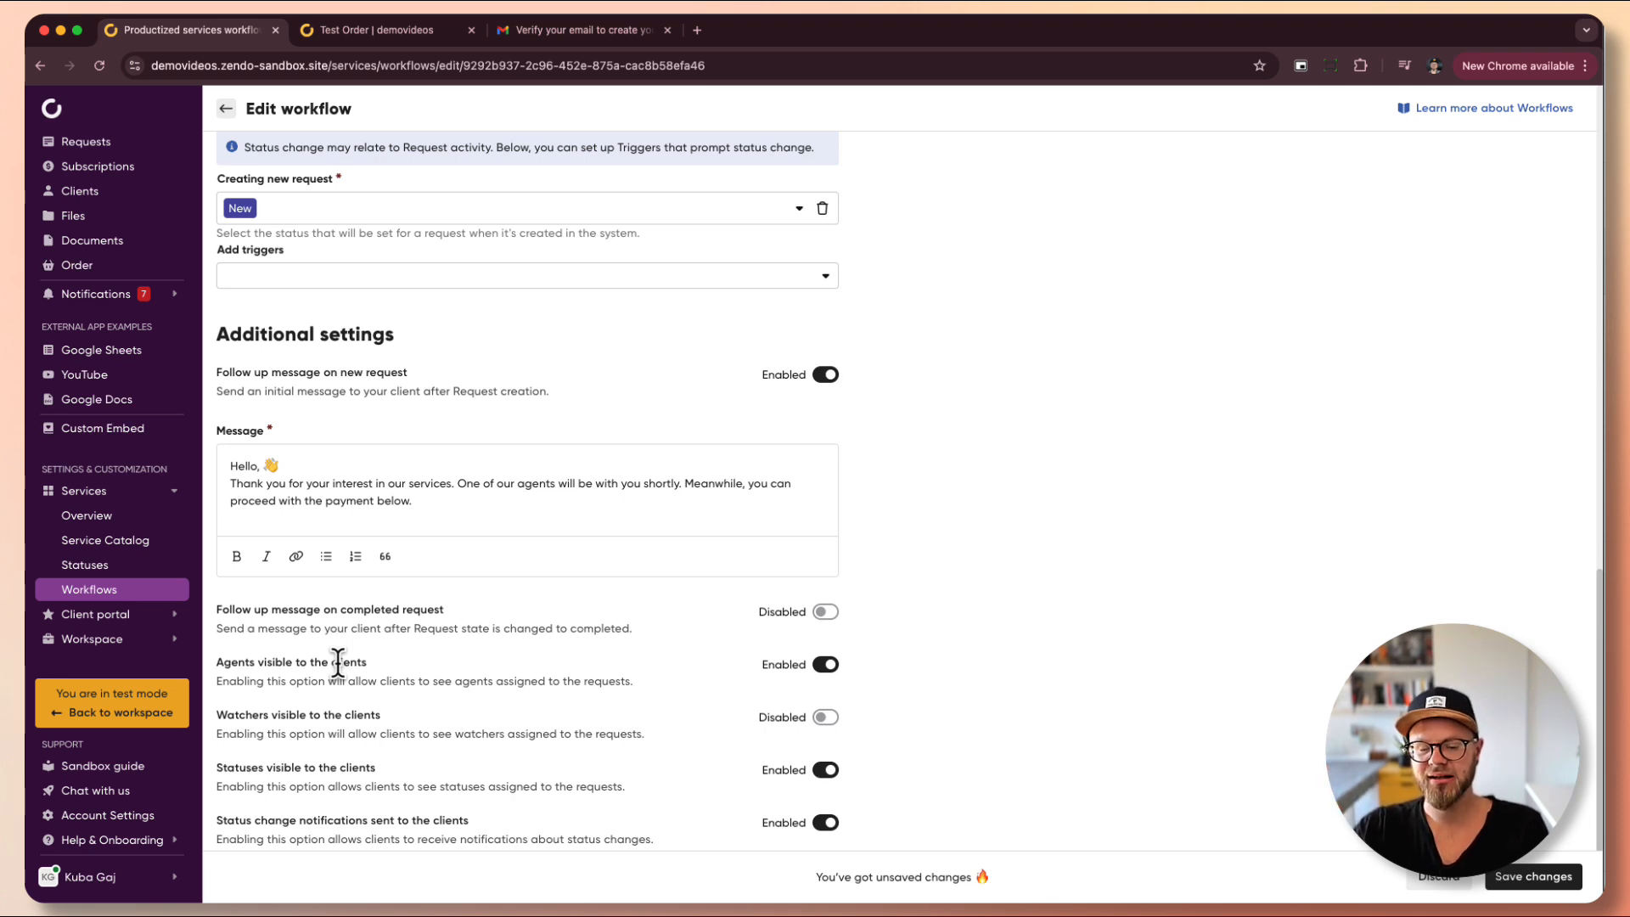
# - Assign two team members as agents to the Test Order request
pyautogui.click(378, 30)
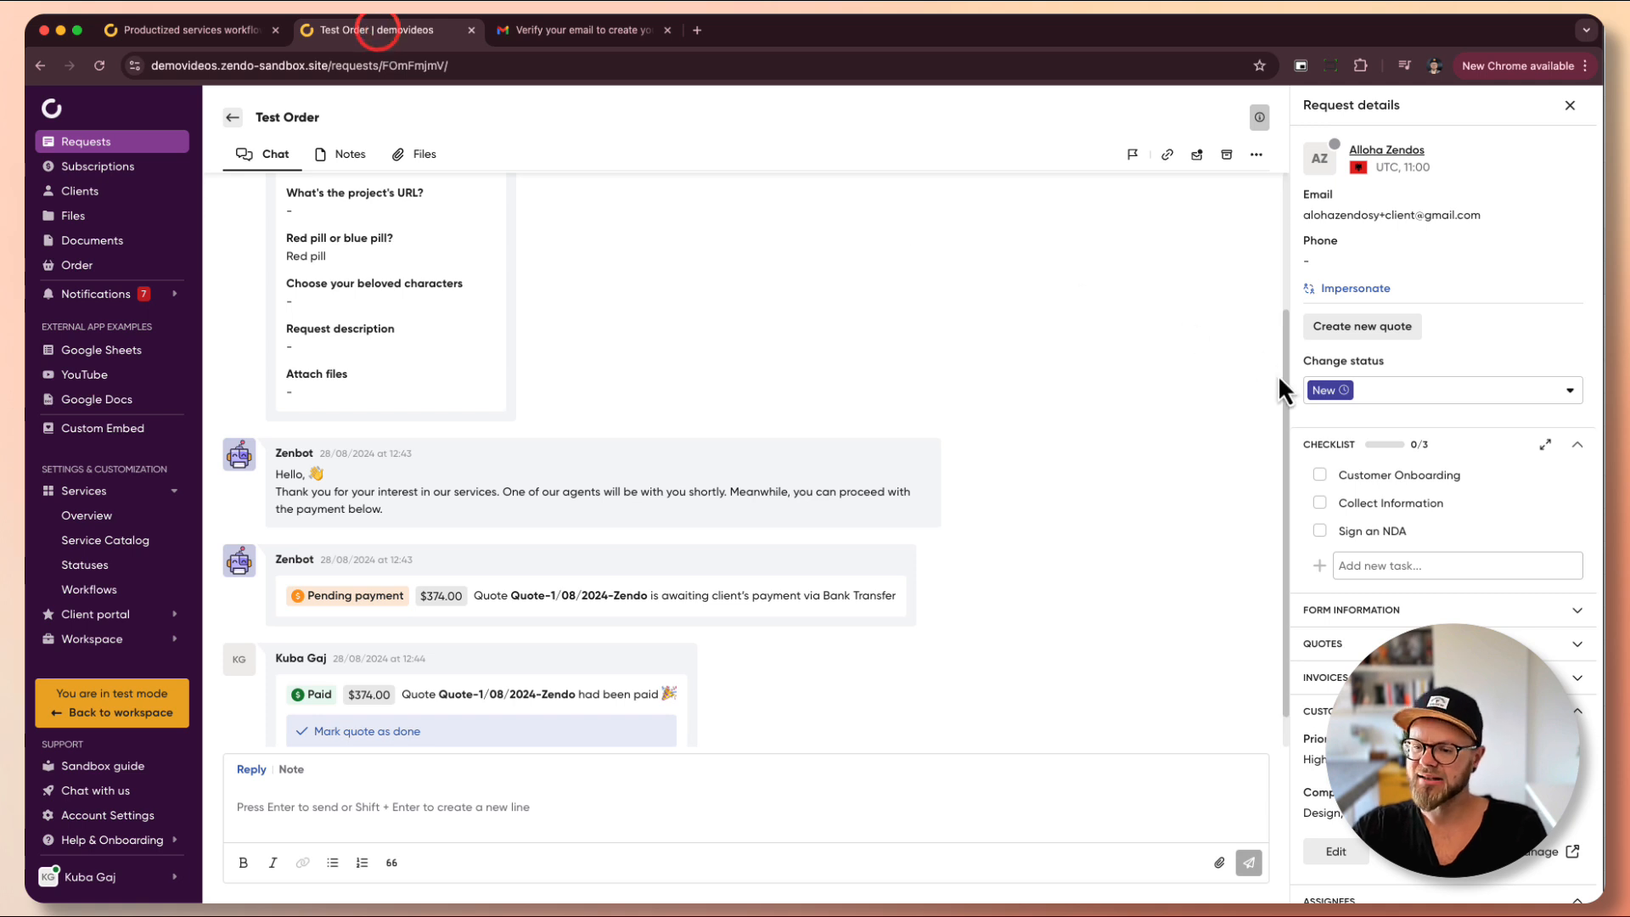
pyautogui.scroll(-6, 1406, 641)
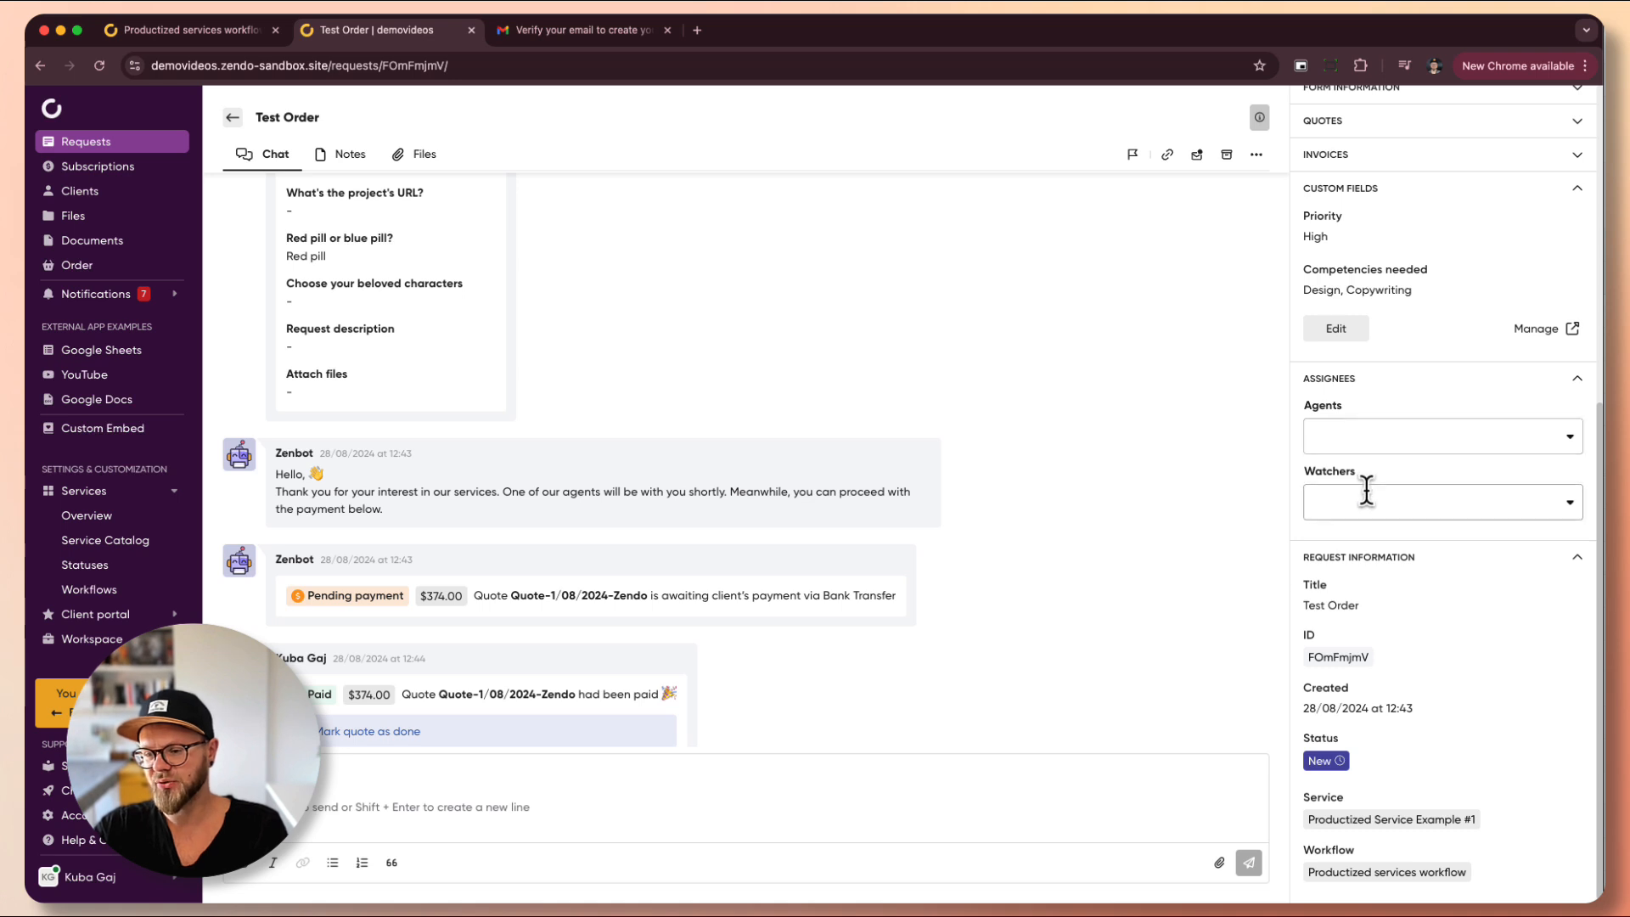
pyautogui.click(1570, 436)
pyautogui.click(1456, 524)
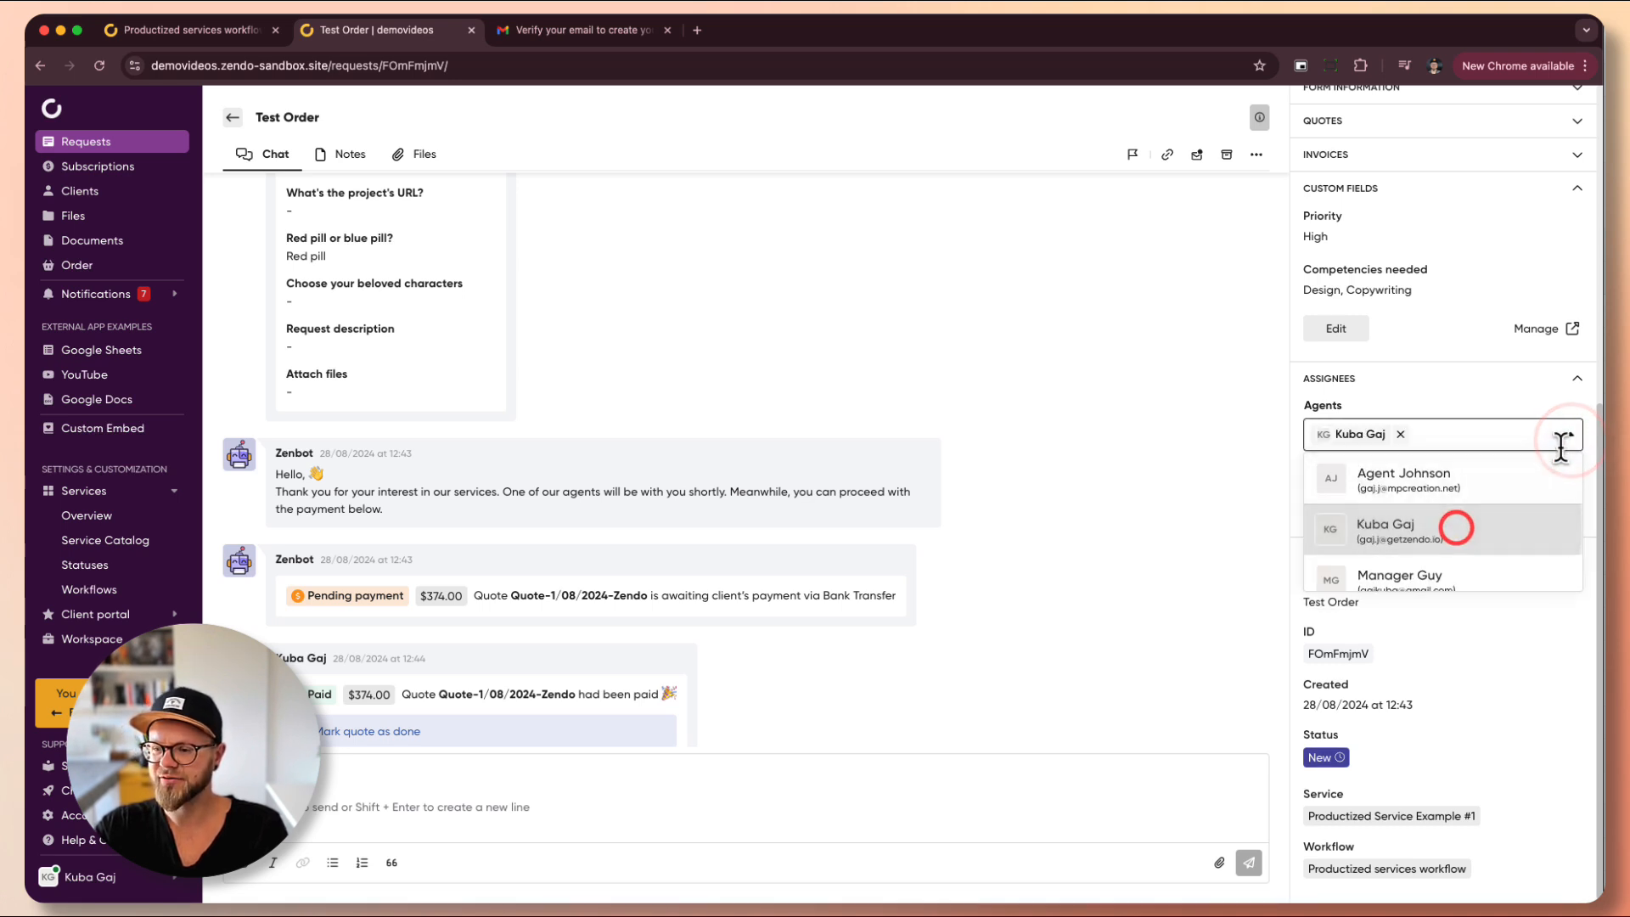
pyautogui.click(1569, 435)
pyautogui.scroll(-2, 1410, 543)
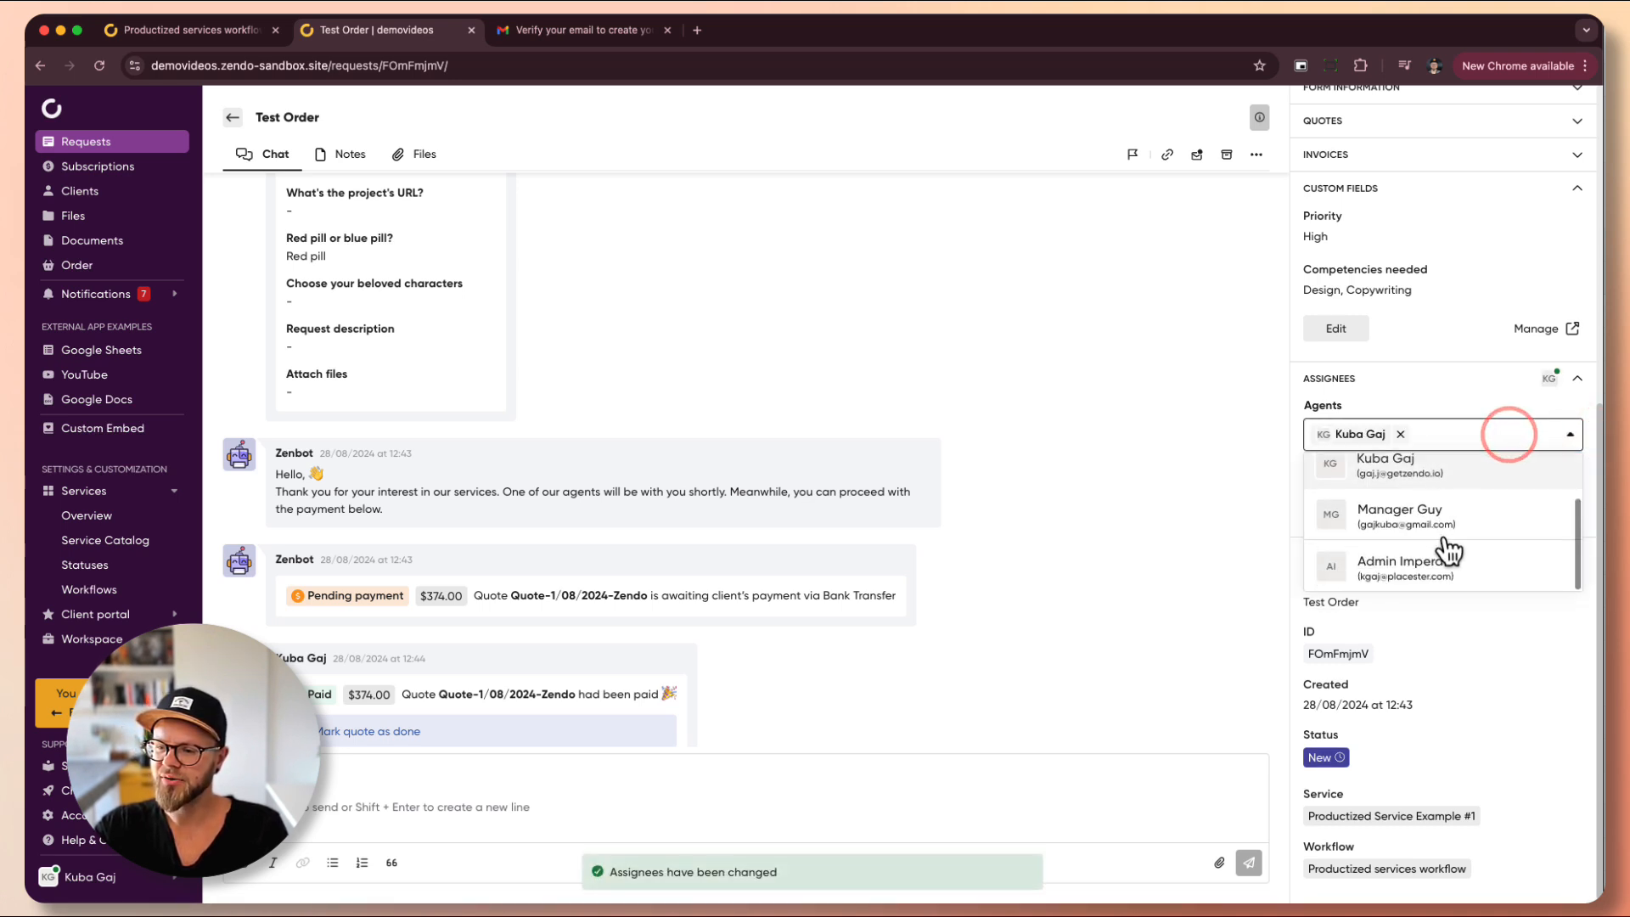
pyautogui.click(1410, 567)
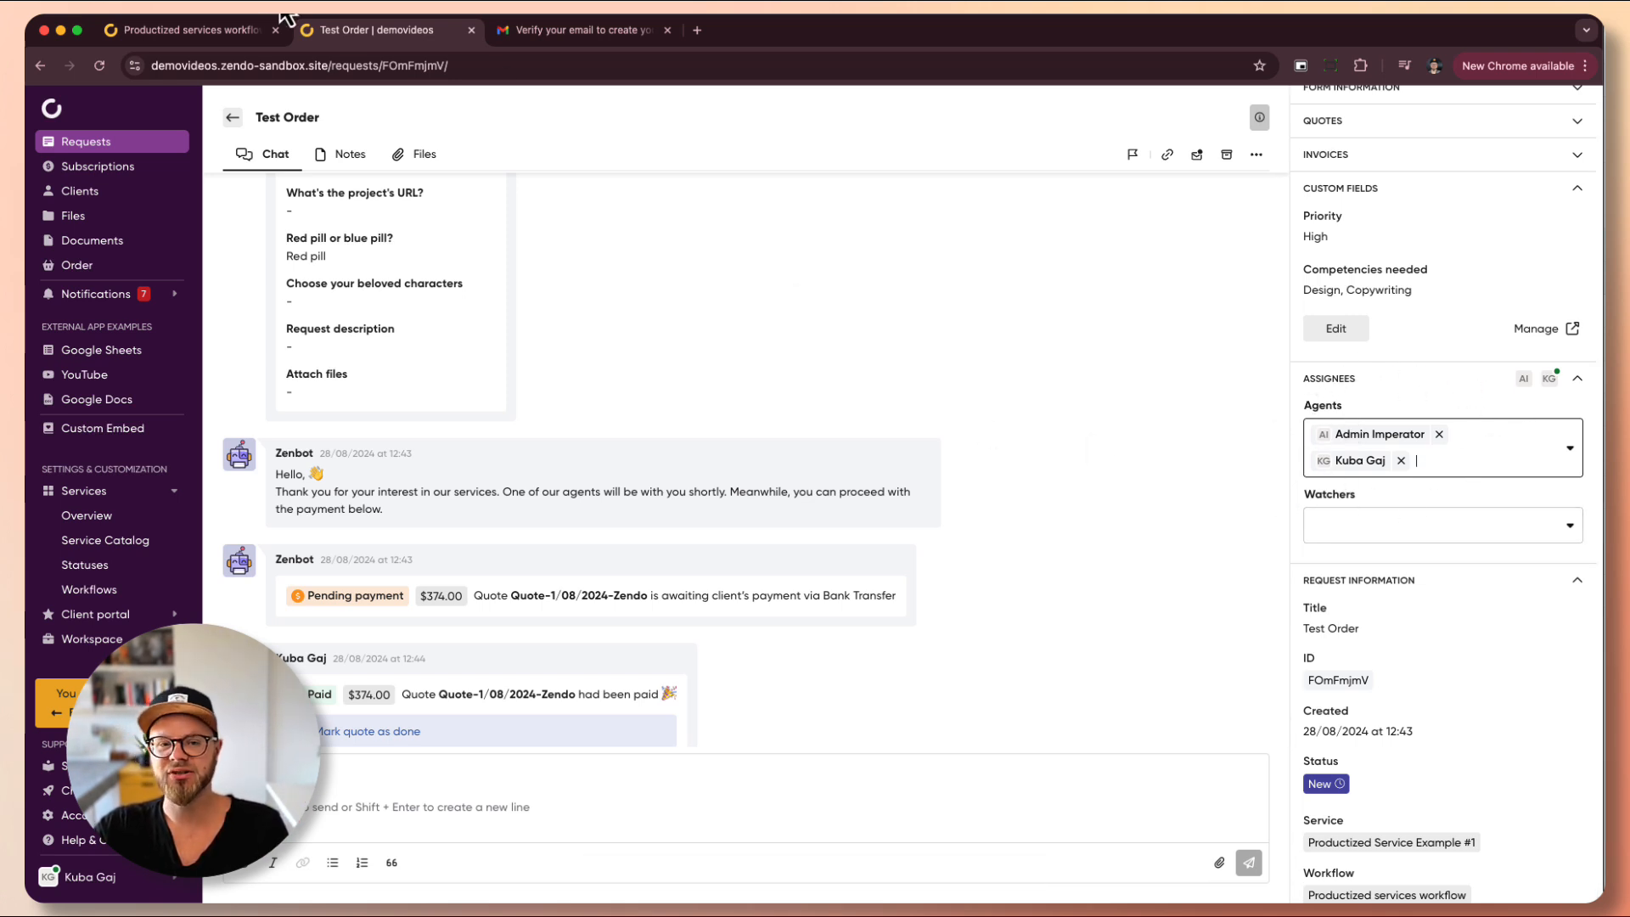
# - Compare the workflow's agent and watcher visibility settings with the assignees of the Test Order request
pyautogui.click(209, 36)
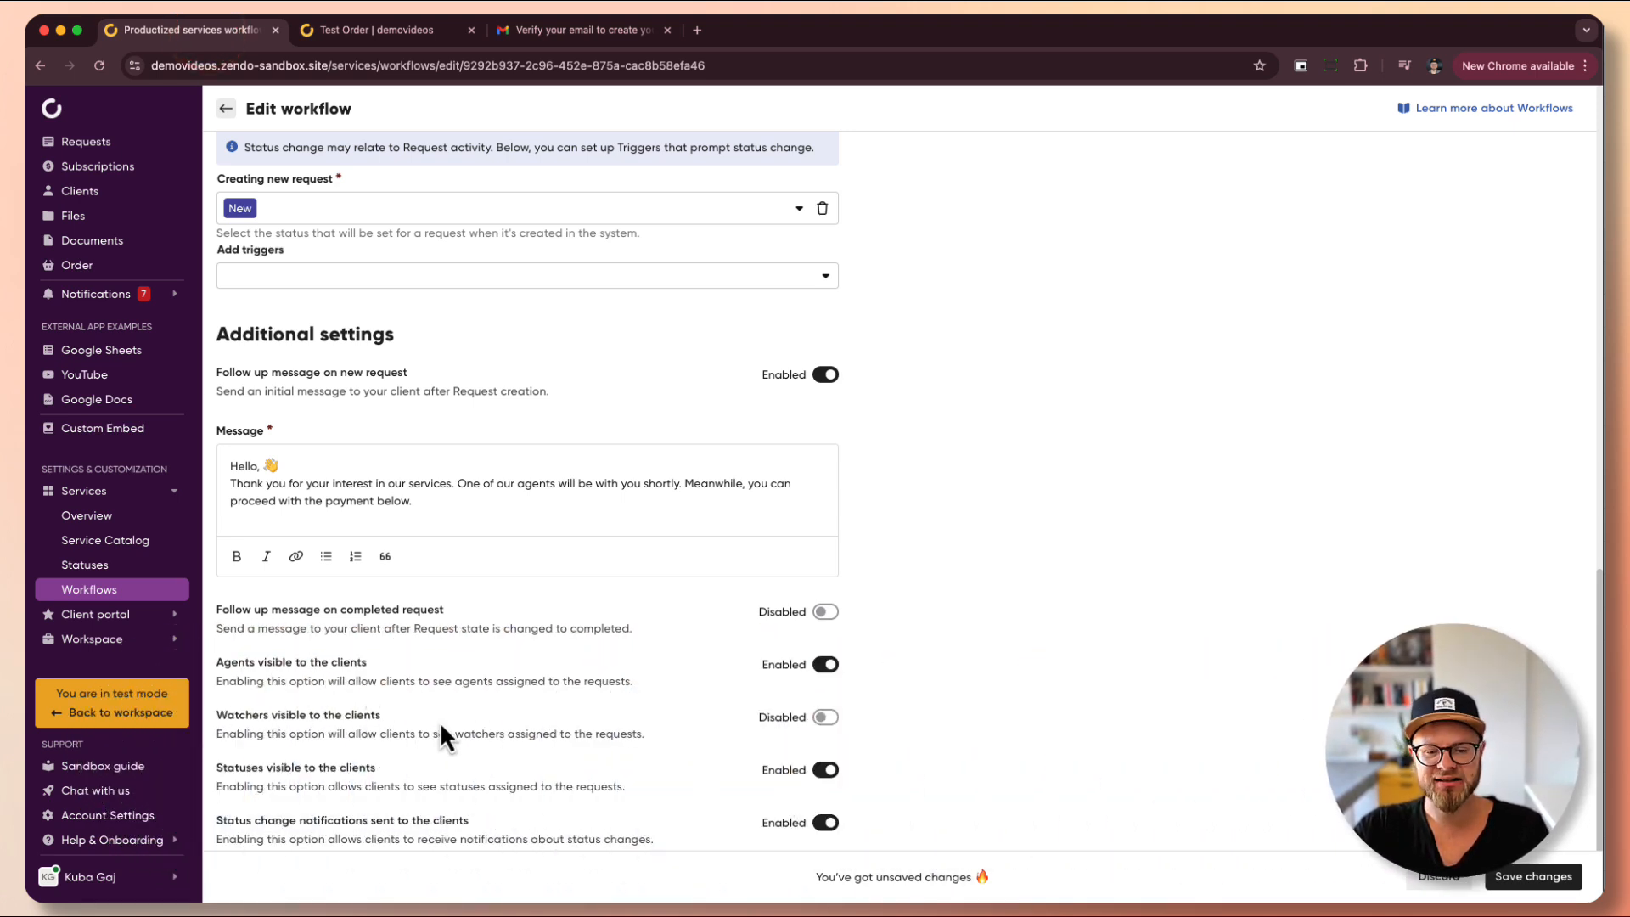
pyautogui.click(334, 27)
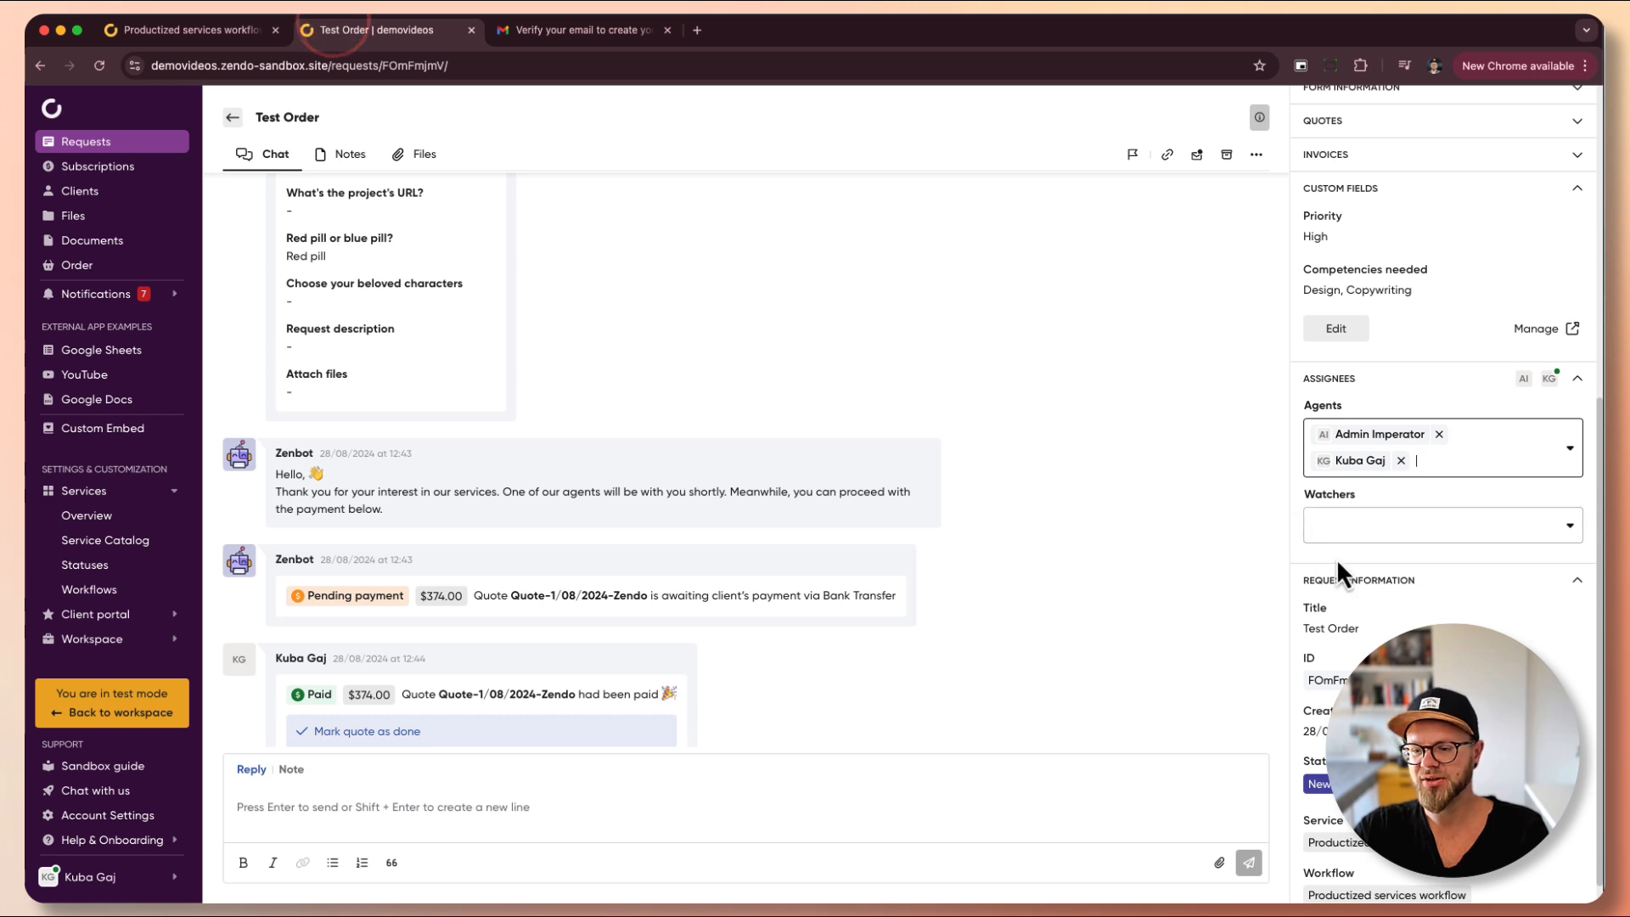
# - Turn Statuses visible to the clients back on in the Productized services workflow's additional settings
pyautogui.click(110, 27)
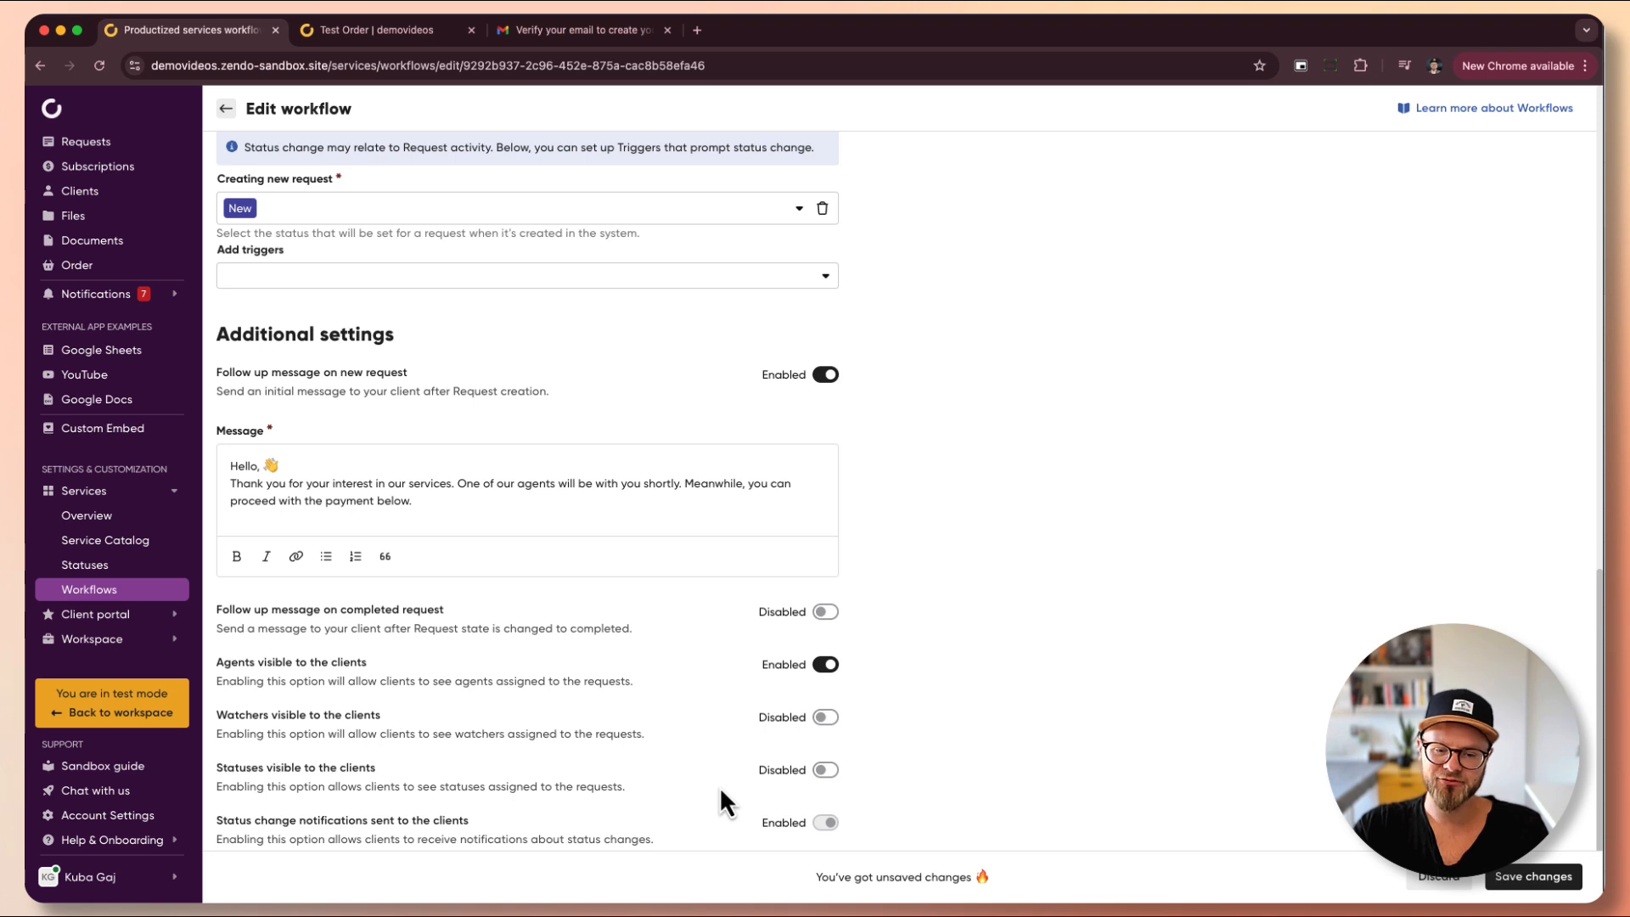
pyautogui.click(803, 773)
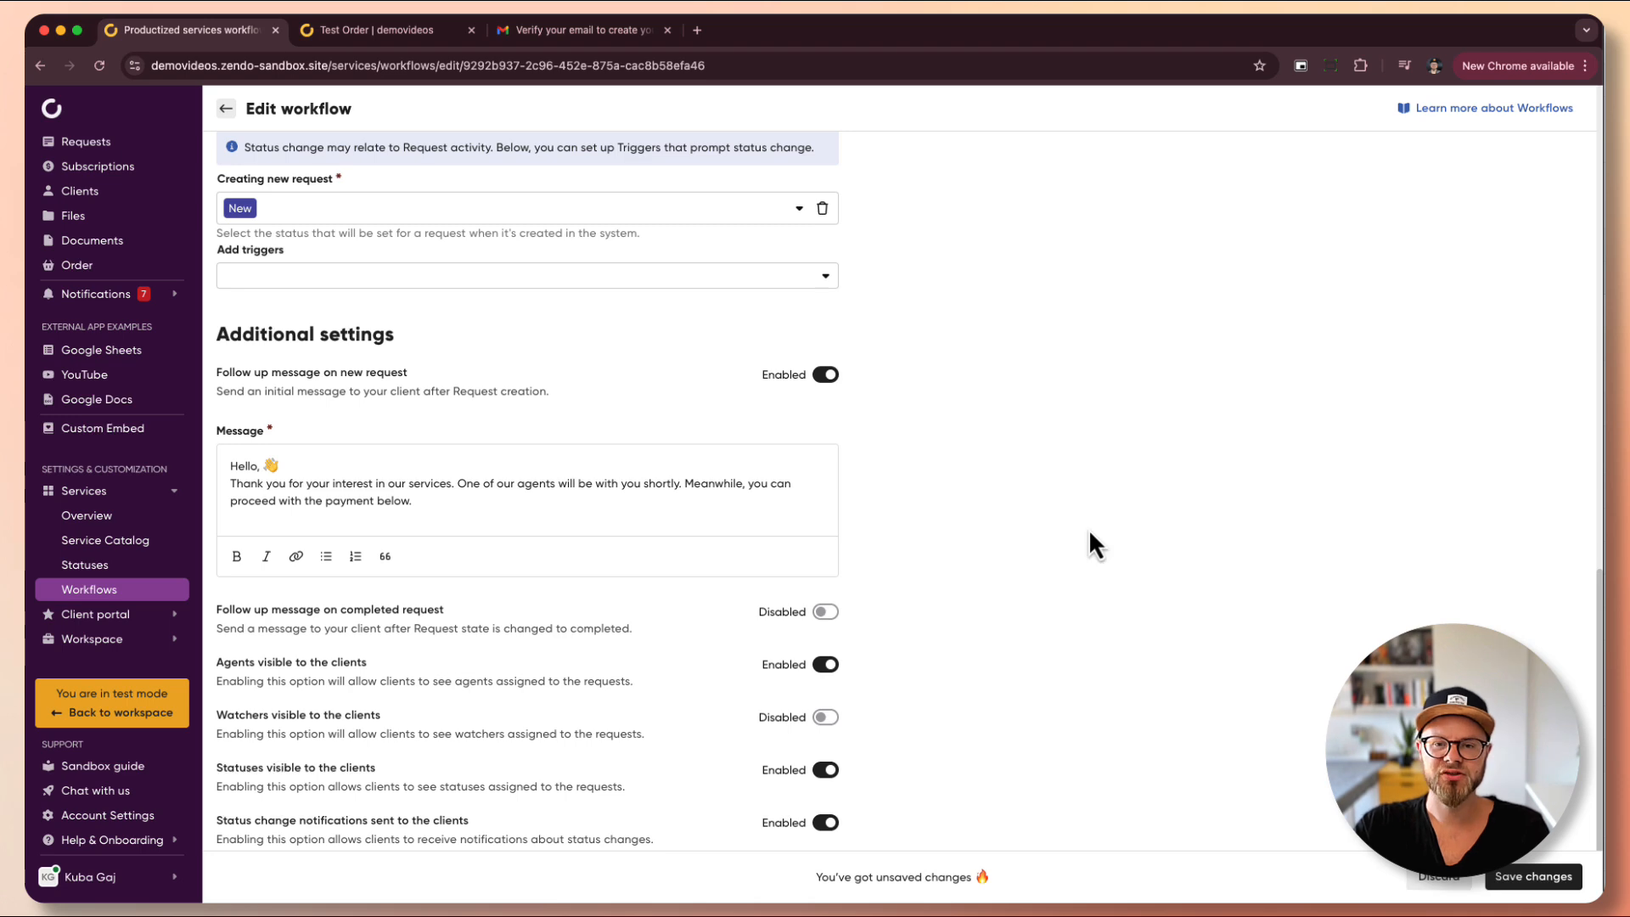
pyautogui.scroll(10, 1089, 531)
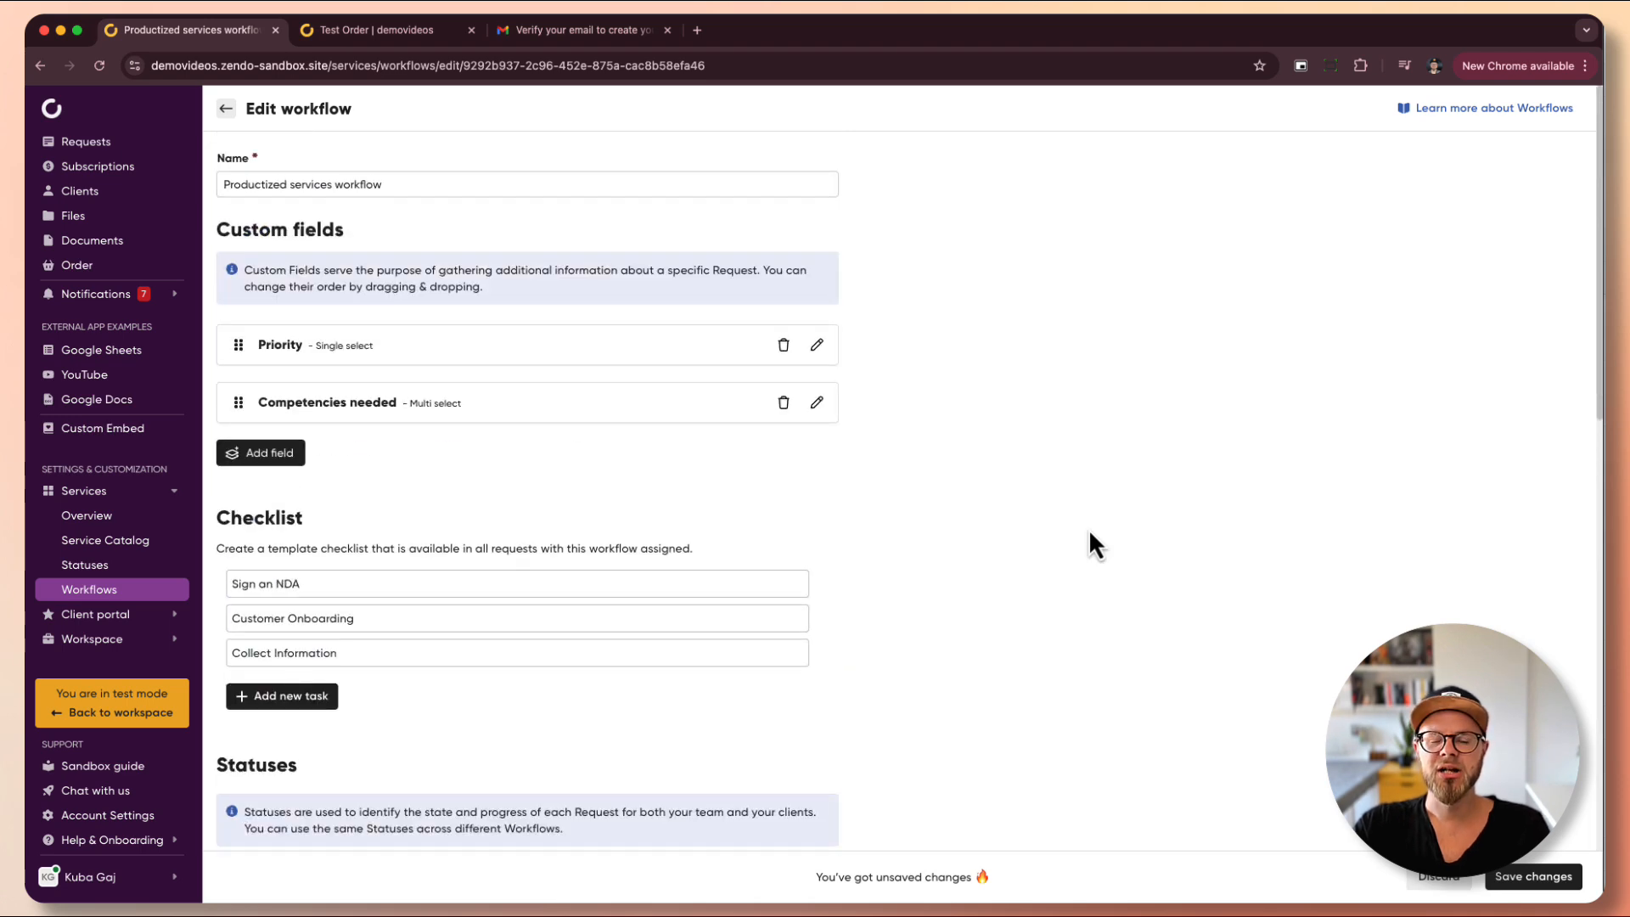